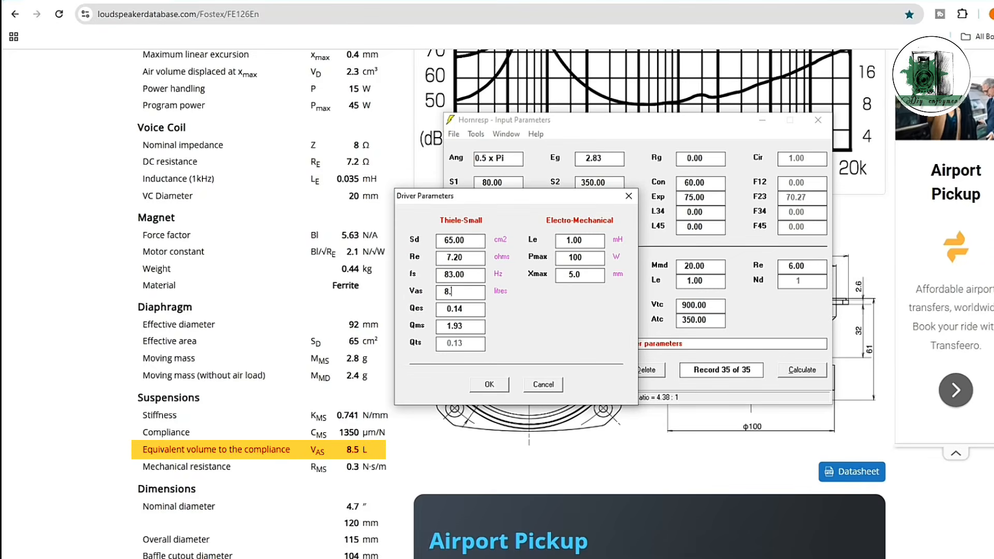
# Step: Set the driver's Vas to 8.50 litres, Qes to 0.33 and Qms to 0.30
pyautogui.write('50')
pyautogui.press('Tab')
pyautogui.scroll(-2, 249, 310)
pyautogui.write('0.33')
pyautogui.doubleClick(475, 326)
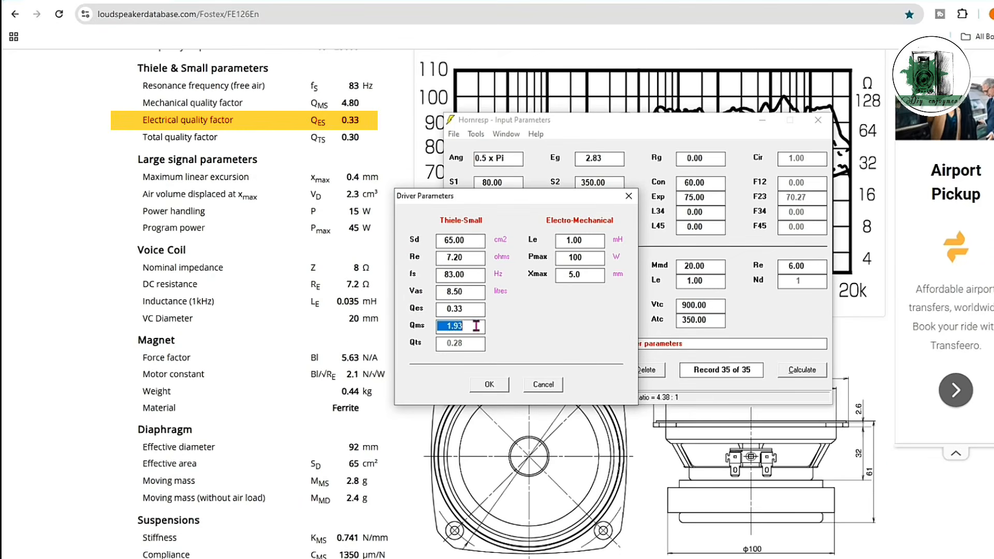
pyautogui.write('0.3')
# Step: Set the driver's Le to 0.035 mH, Pmax to 45 W and Xmax to 0.4 mm, and accept the driver parameters
pyautogui.doubleClick(575, 241)
pyautogui.write('0.035')
pyautogui.doubleClick(603, 257)
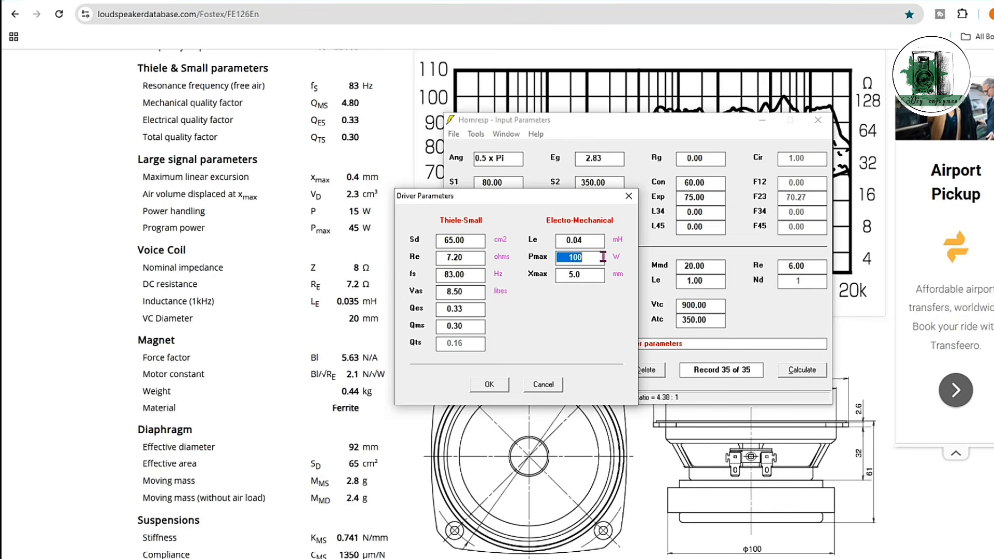
pyautogui.write('45')
pyautogui.press('Tab')
pyautogui.write('0.4')
pyautogui.click(490, 385)
# Step: Zero out horn segment 2 by setting its S2 and S3 areas and its Exp length to 0
pyautogui.click(518, 198)
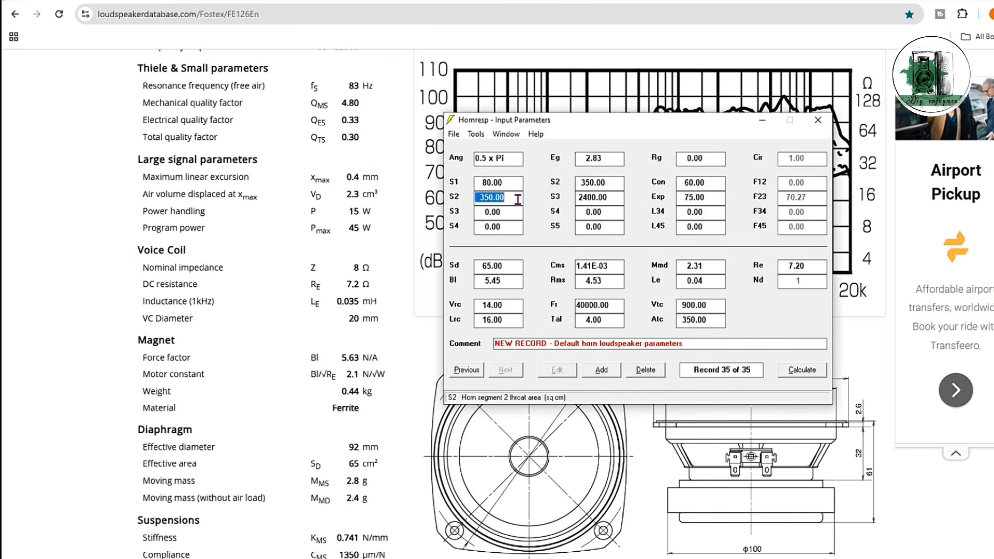
pyautogui.write('0')
pyautogui.click(599, 197)
pyautogui.write('0')
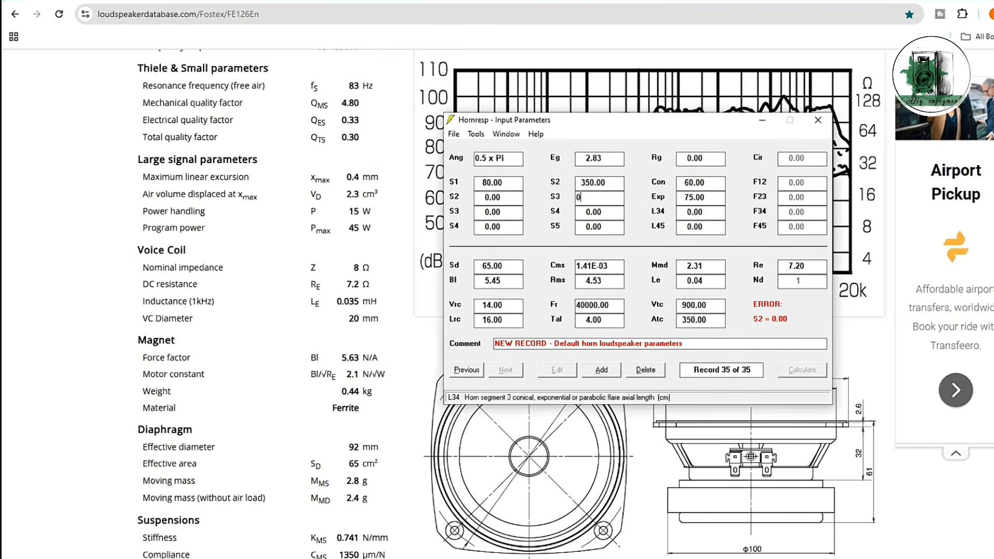
pyautogui.click(712, 198)
pyautogui.write('0')
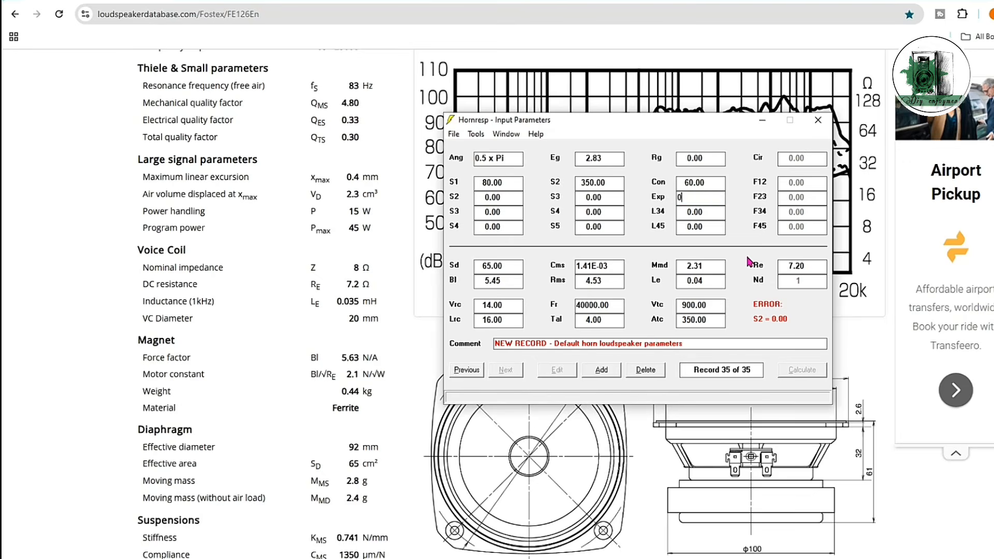
pyautogui.press('Tab')
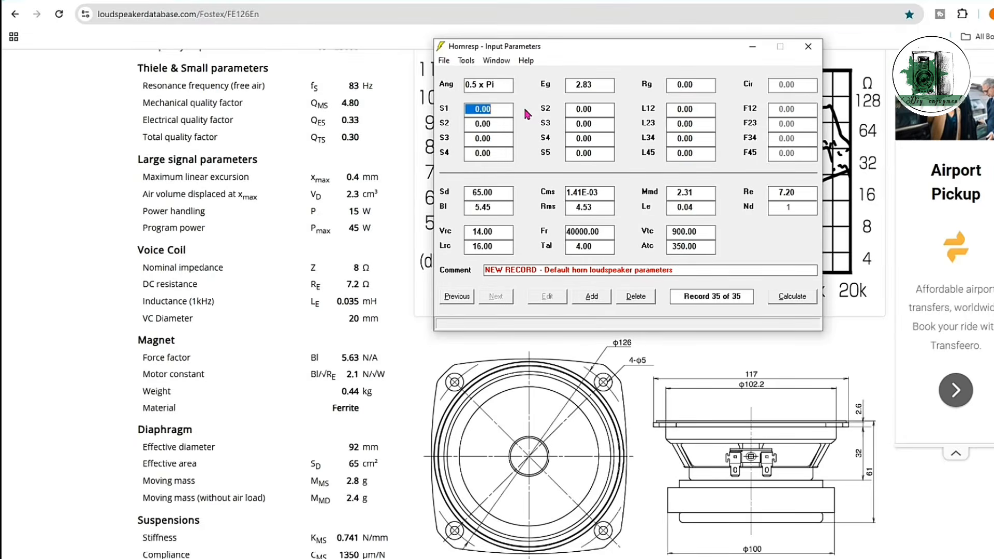
# Step: Set the throat area S1 to 82, the rear chamber volume Vrc to 3.6 and its length Lrc to 10
pyautogui.write('82')
pyautogui.press('Tab')
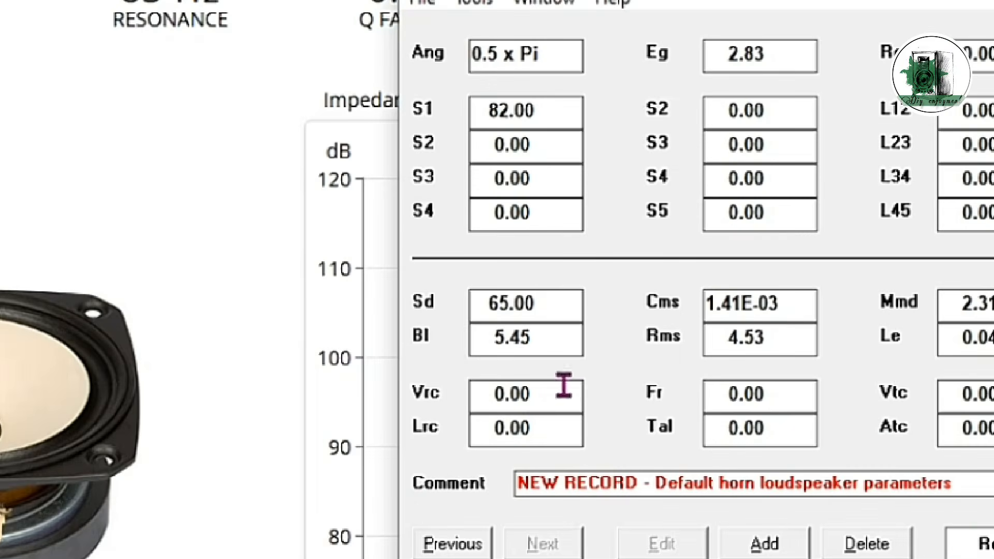
pyautogui.doubleClick(524, 329)
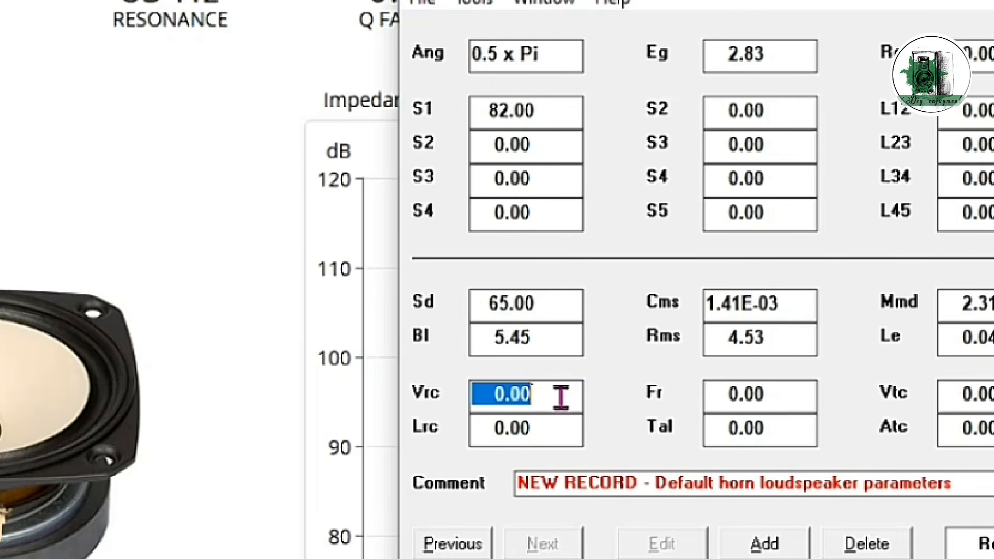
pyautogui.write('3.60')
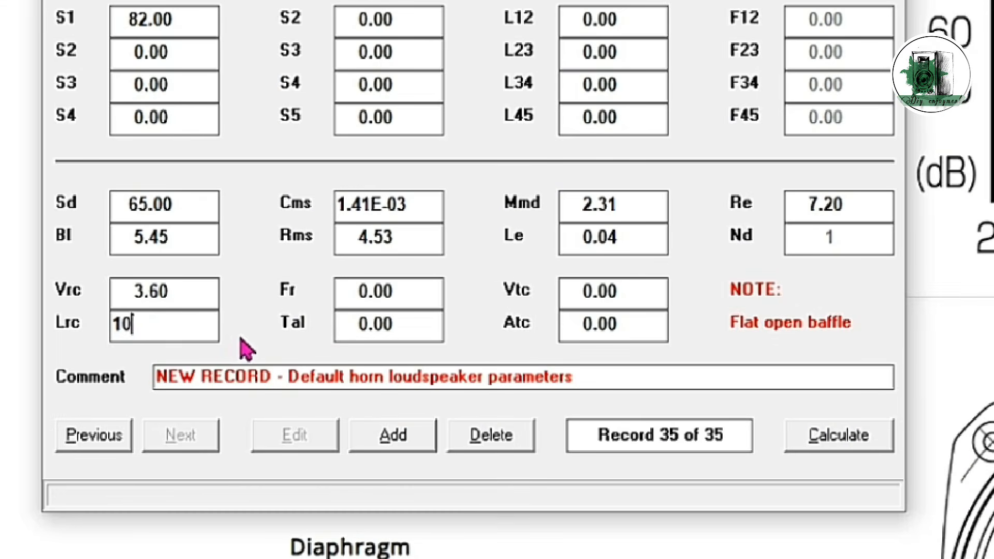
pyautogui.press('Tab')
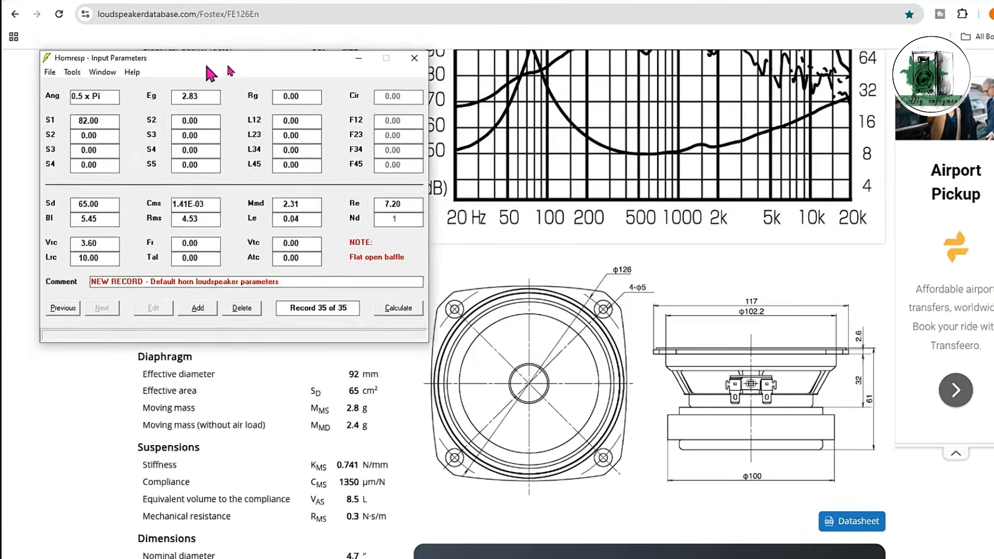
# Step: Set the radiation angle Ang to 4.0 x Pi and horn segment 1's mouth area S2 to 800
pyautogui.moveTo(195, 65); pyautogui.dragTo(604, 96)
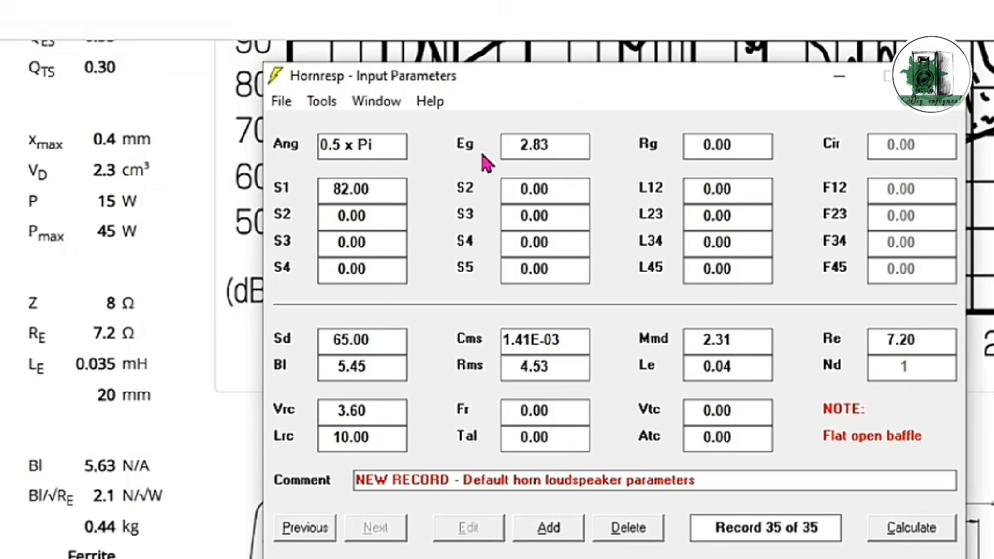
pyautogui.click(436, 119)
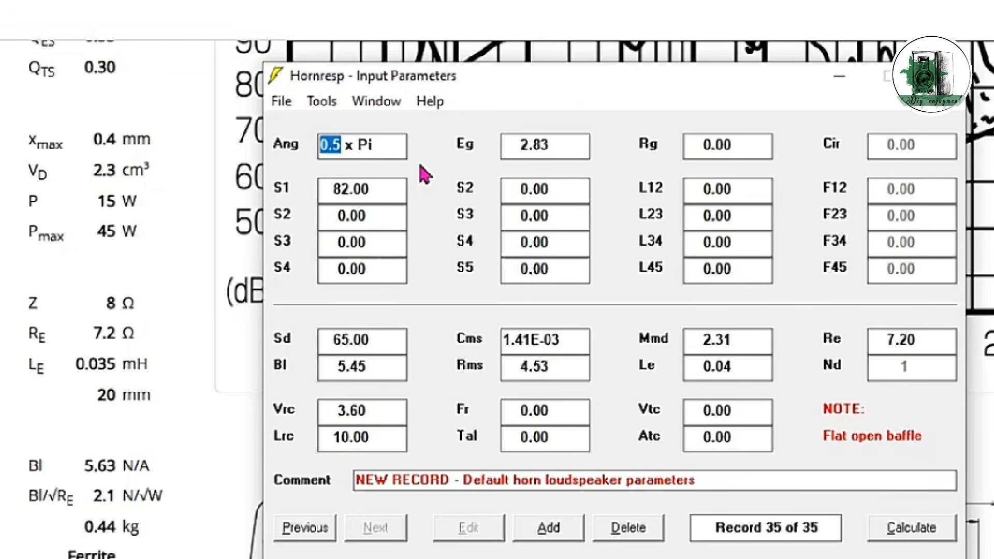
pyautogui.write('4.0')
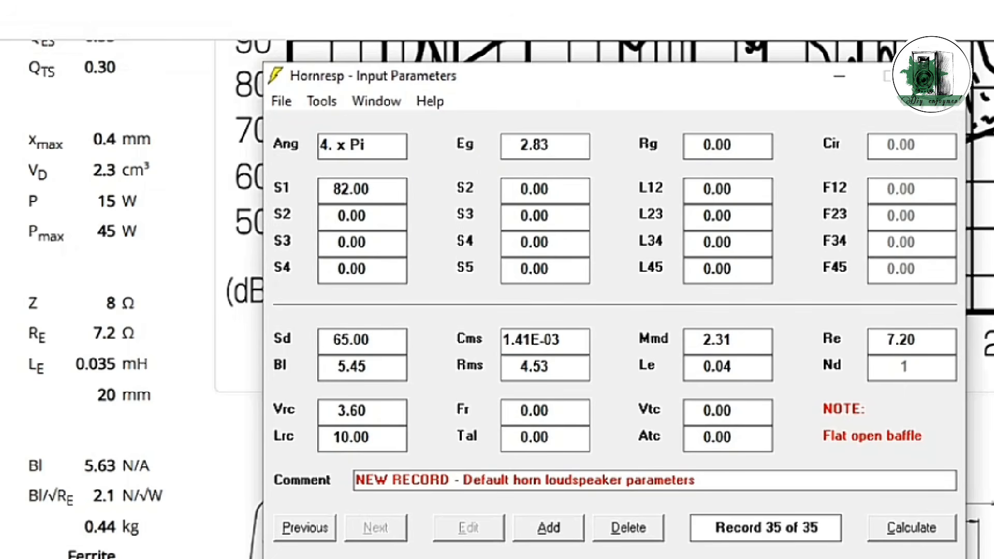
pyautogui.click(531, 189)
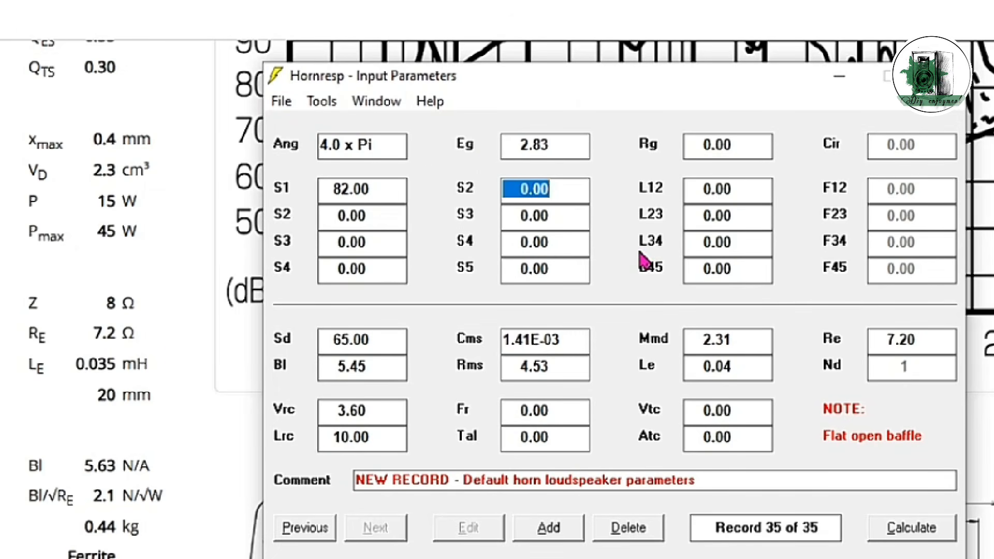
pyautogui.write('800')
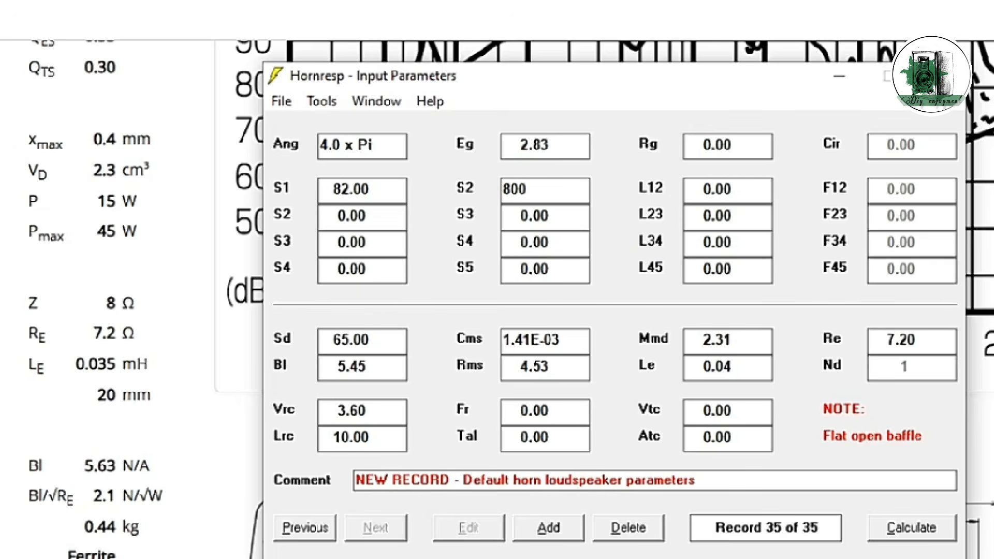
# Step: Switch horn segment 1 to an exponential flare (Exp) with a length of 80
pyautogui.click(734, 189)
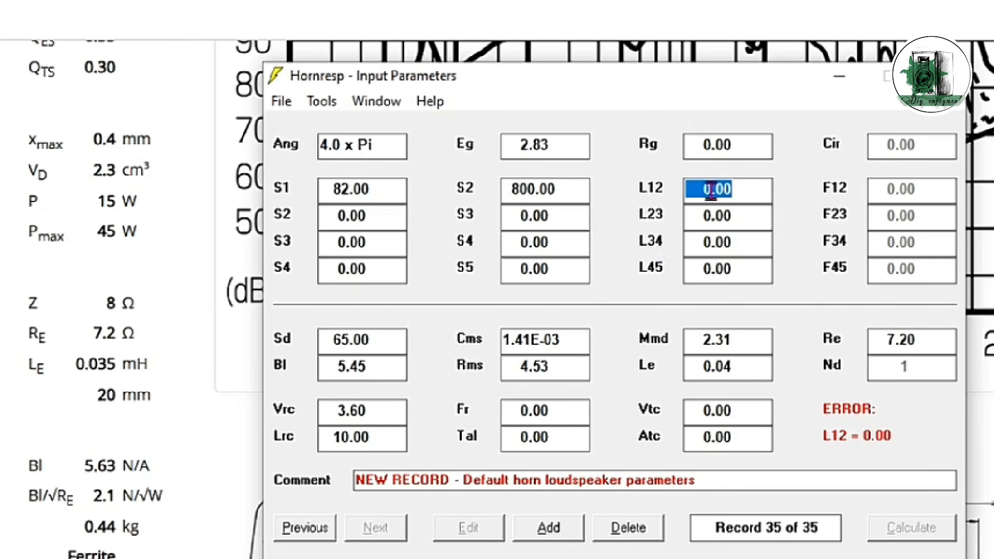
pyautogui.click(653, 188)
pyautogui.click(654, 188)
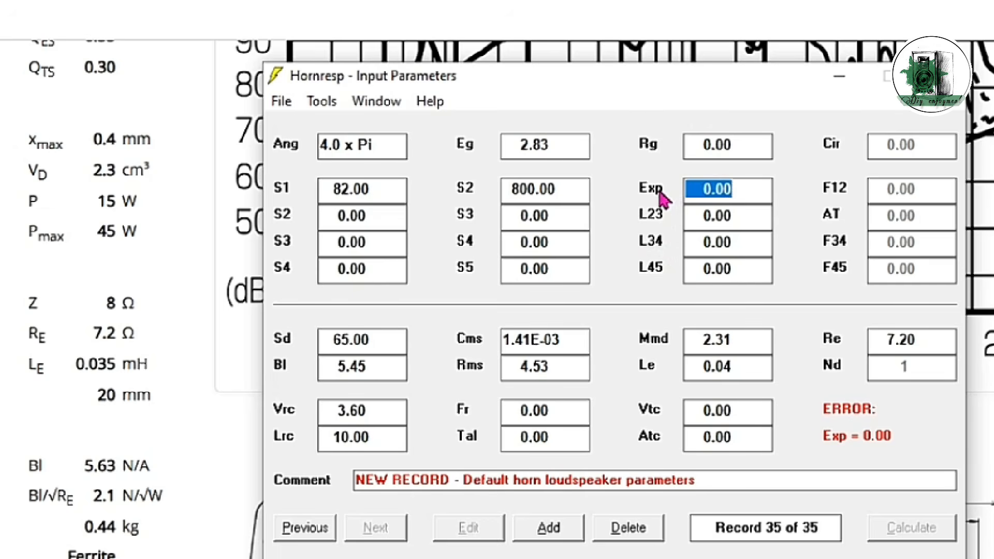
pyautogui.write('80')
# Step: Calculate segment 1's L12 from a flare cutoff F12 of 83 in its exponential flare settings, and save the result
pyautogui.doubleClick(720, 193)
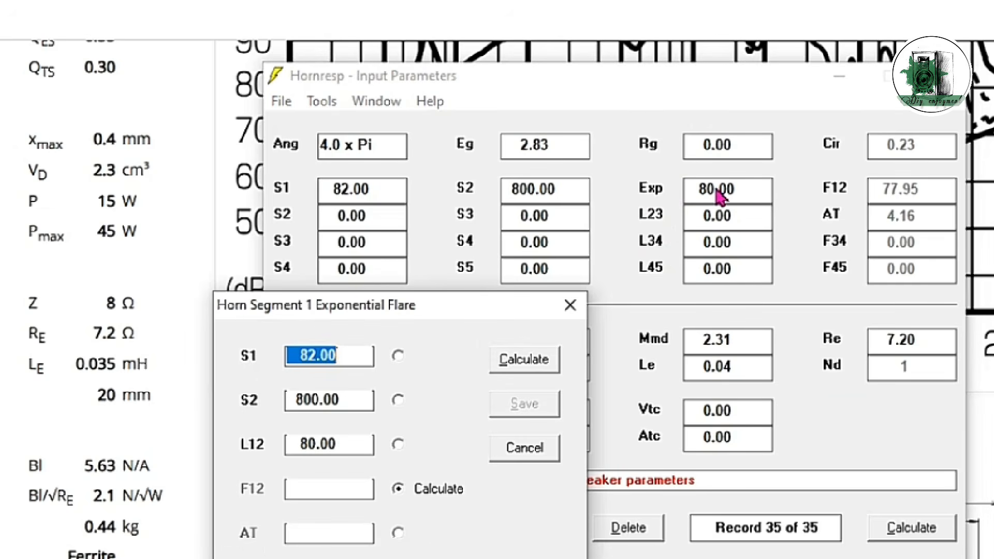
pyautogui.moveTo(428, 305); pyautogui.dragTo(478, 198)
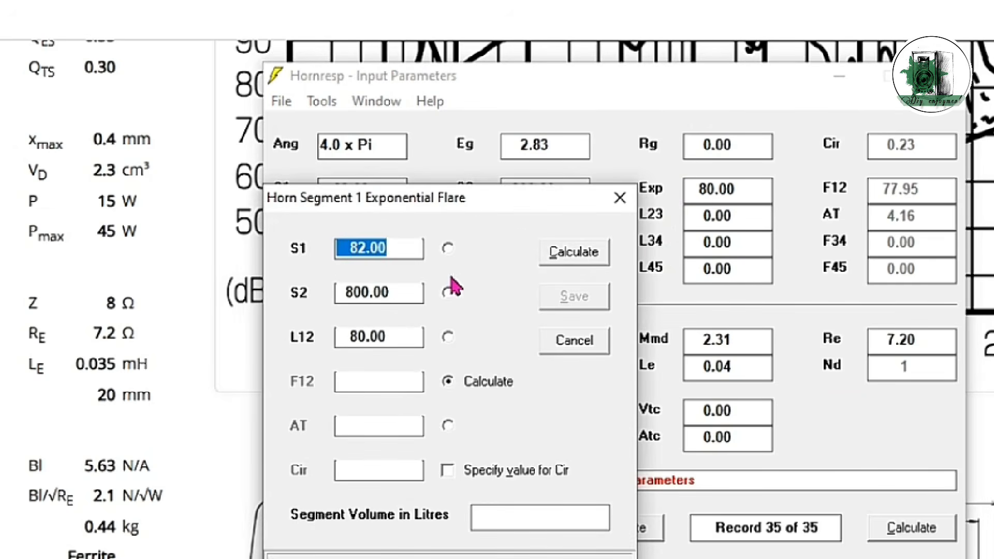
pyautogui.click(451, 337)
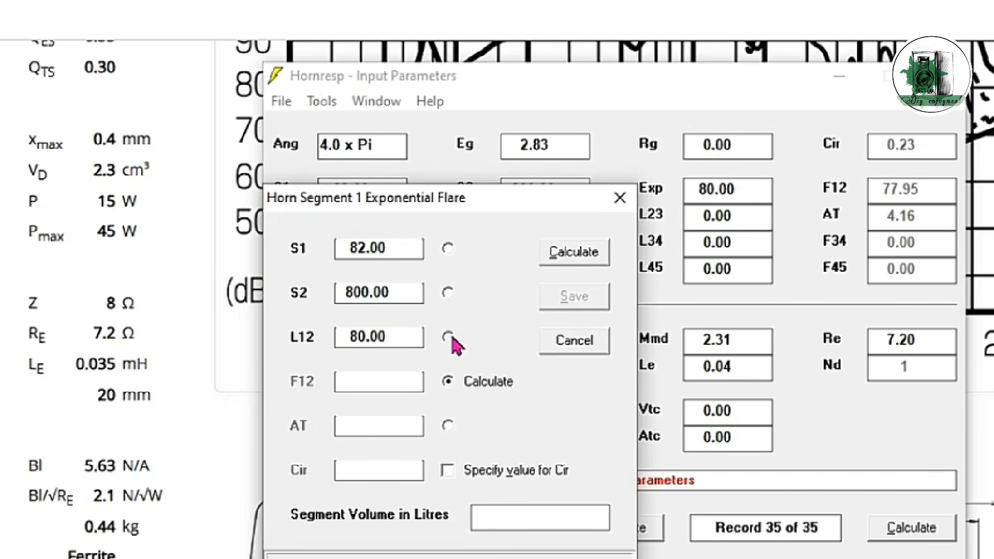
pyautogui.doubleClick(398, 380)
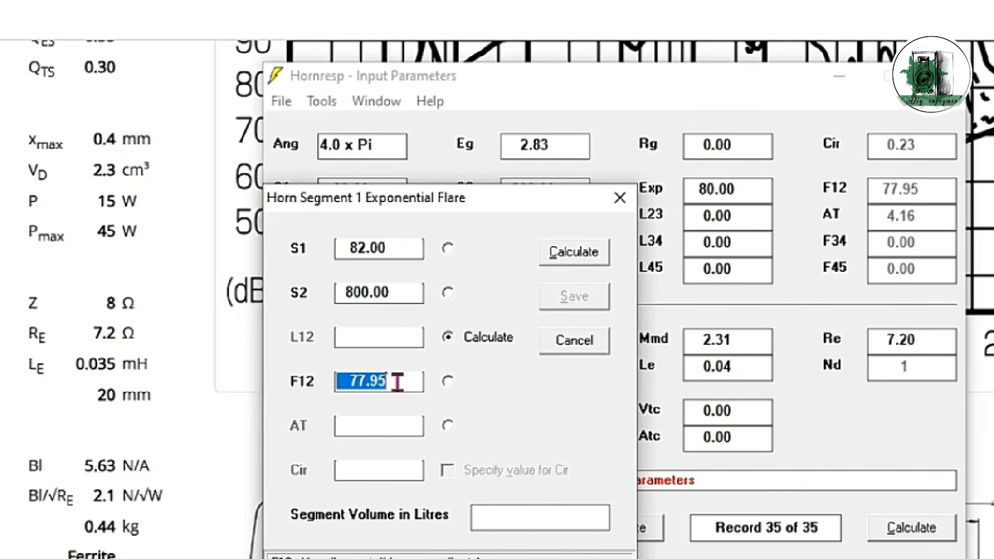
pyautogui.write('83')
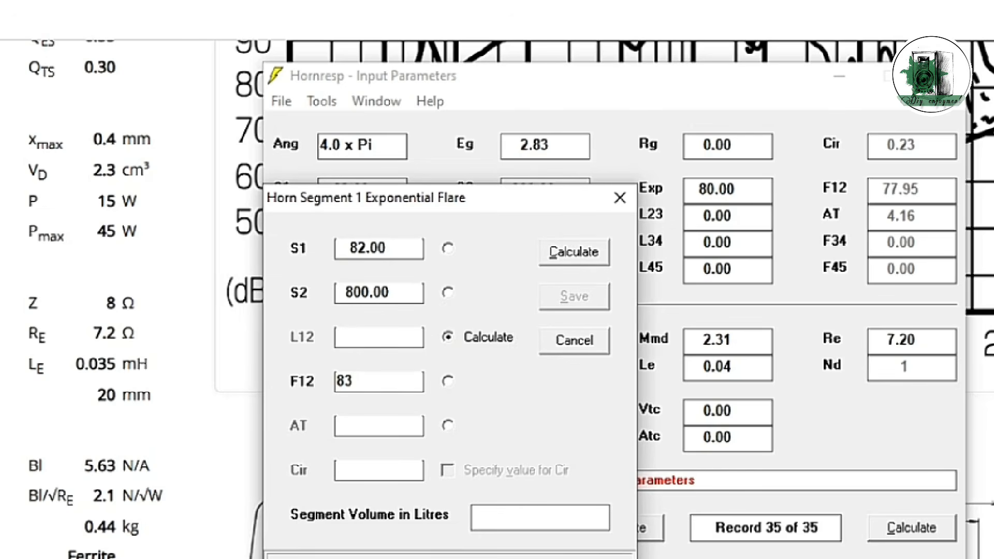
pyautogui.click(452, 398)
pyautogui.click(580, 255)
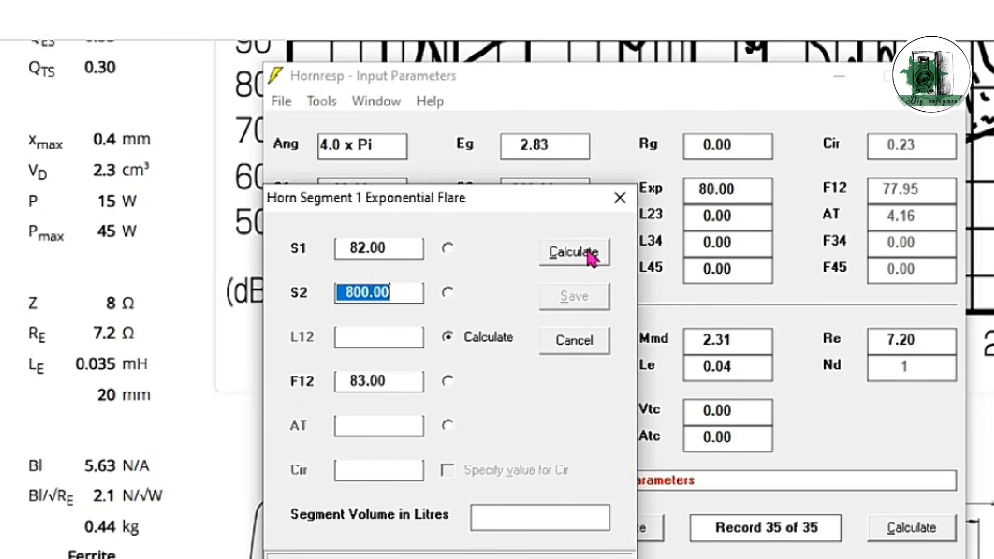
pyautogui.click(592, 258)
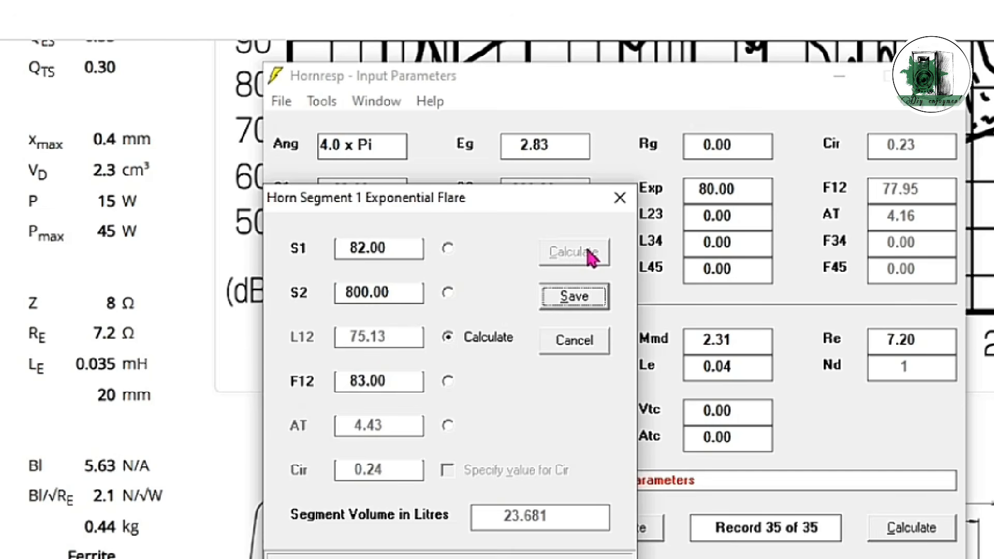
pyautogui.click(575, 297)
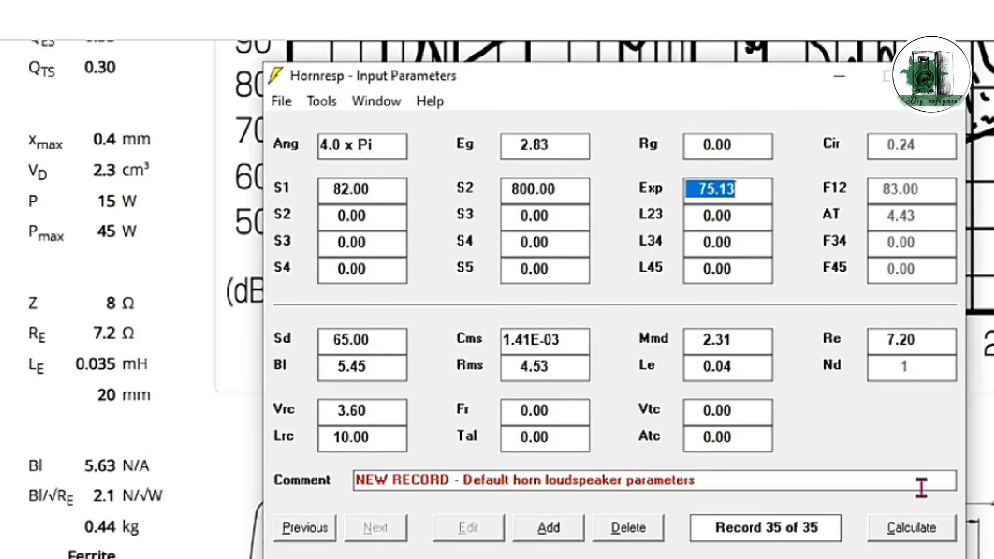
# Step: Calculate the horn with rear chamber resonances masked and display its Acoustical Impedance chart
pyautogui.click(930, 539)
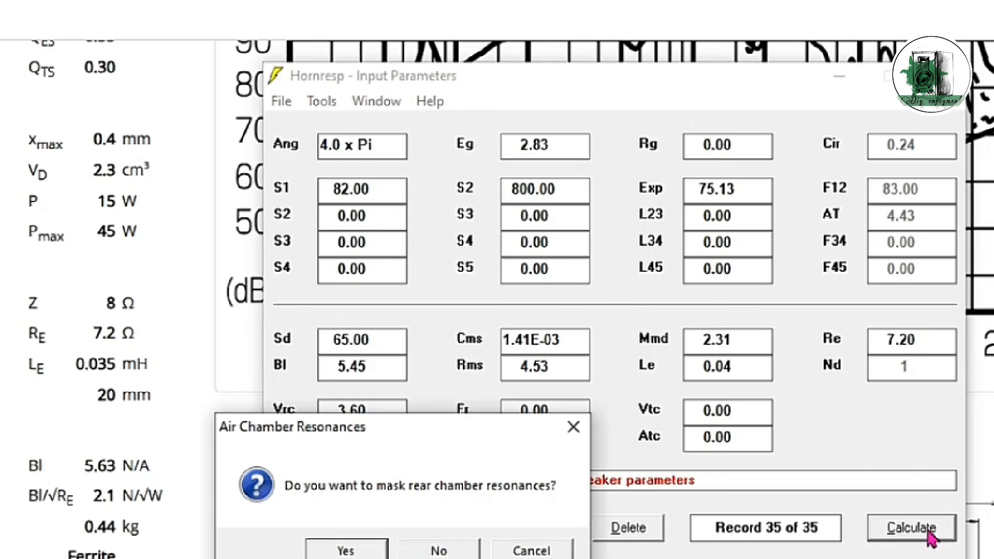
pyautogui.click(371, 551)
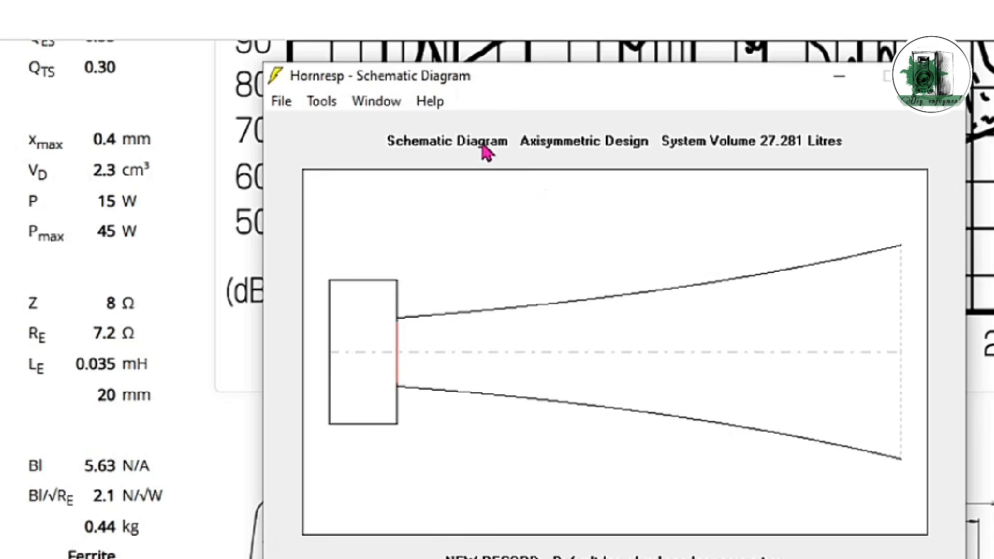
pyautogui.click(378, 103)
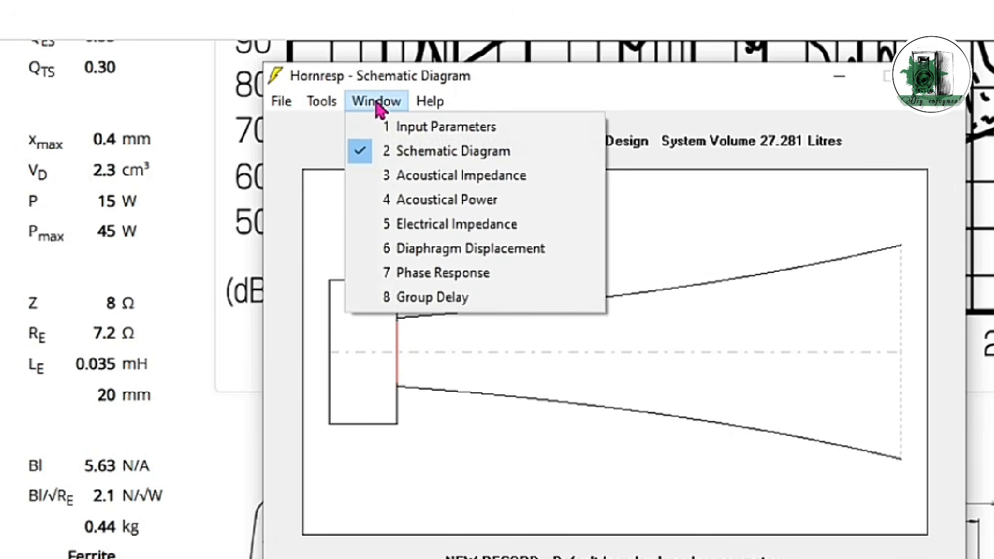
pyautogui.click(421, 177)
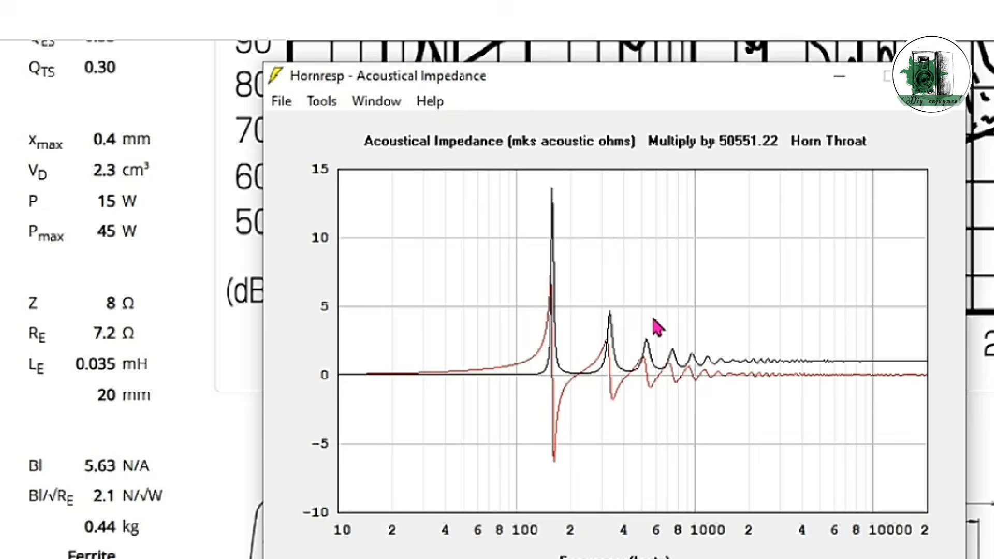
# Step: Examine the curve on the Acoustical Power chart, and return to the input parameters
pyautogui.click(365, 103)
pyautogui.click(418, 201)
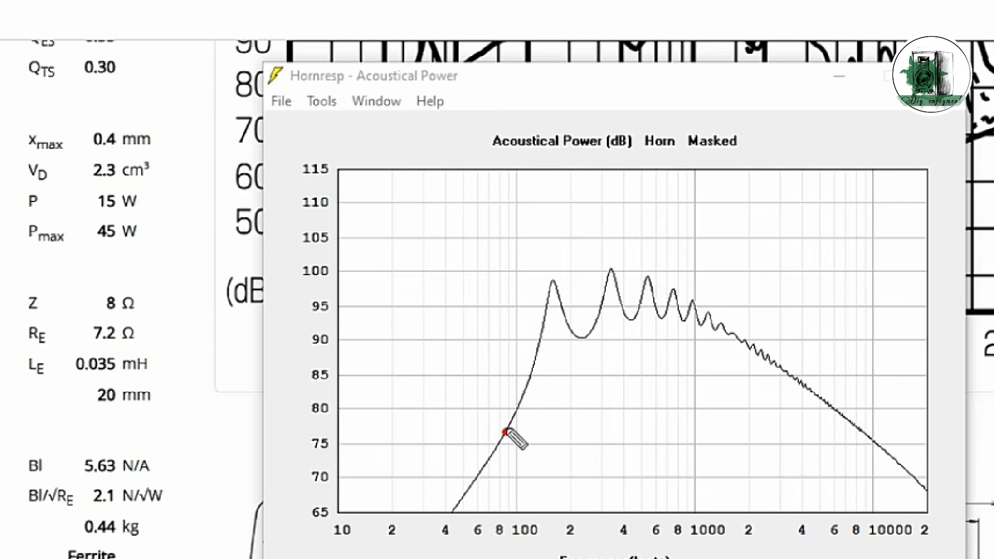
pyautogui.moveTo(506, 431)
pyautogui.mouseDown()
pyautogui.moveTo(553, 348)
pyautogui.moveTo(629, 317)
pyautogui.moveTo(713, 334)
pyautogui.moveTo(779, 372)
pyautogui.mouseUp()
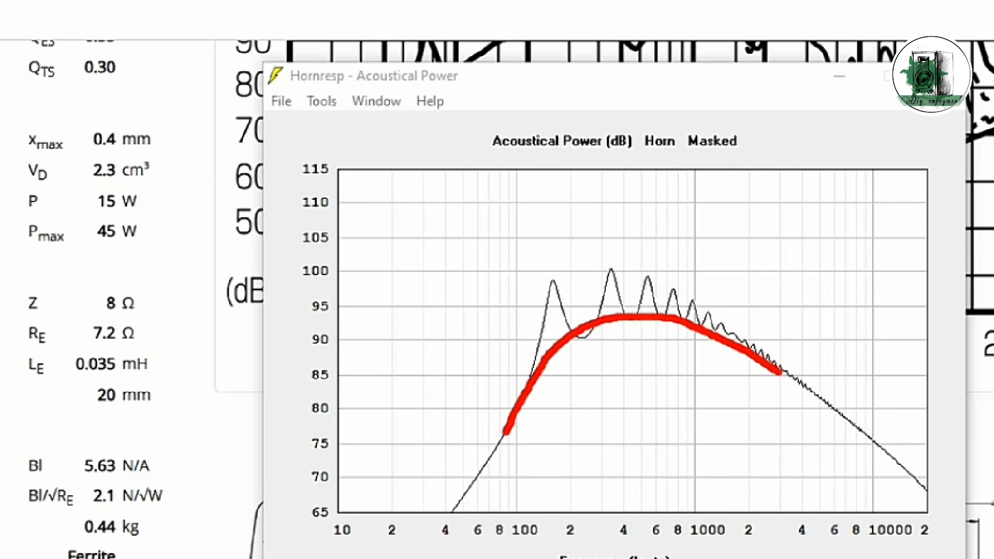
pyautogui.press('Escape')
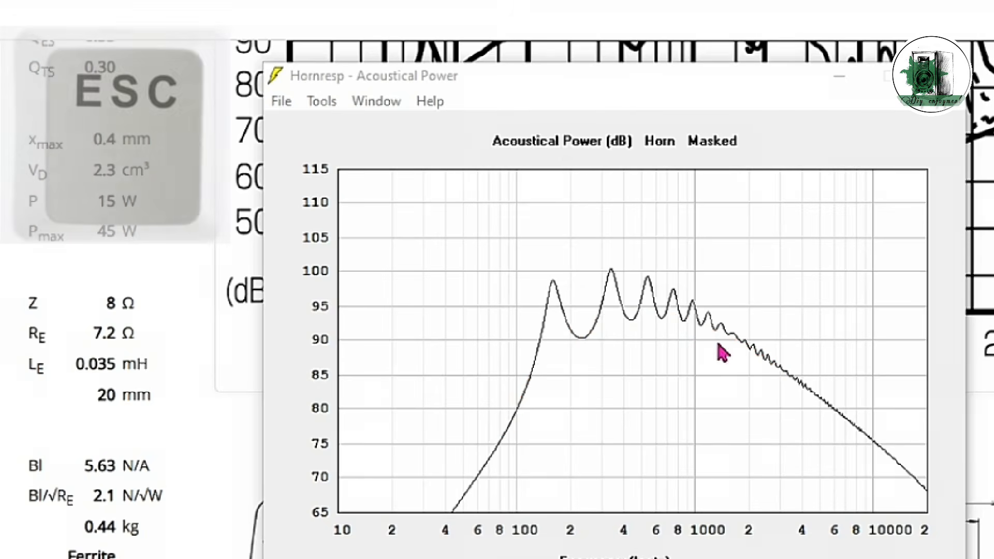
pyautogui.press('Escape')
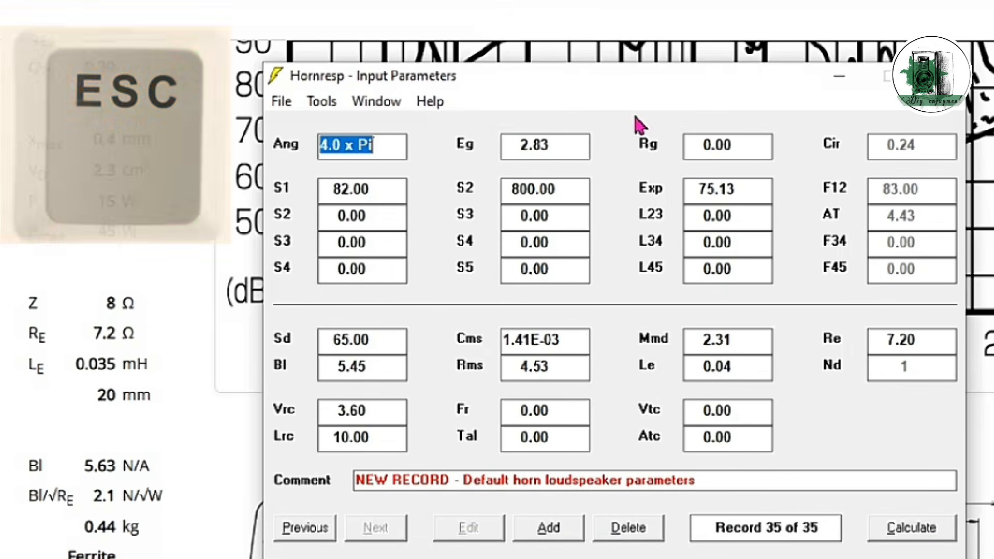
# Step: Make L12 the calculated value in segment 1's exponential flare settings, and calculate it with S2 set to 2000
pyautogui.click(760, 189)
pyautogui.doubleClick(759, 189)
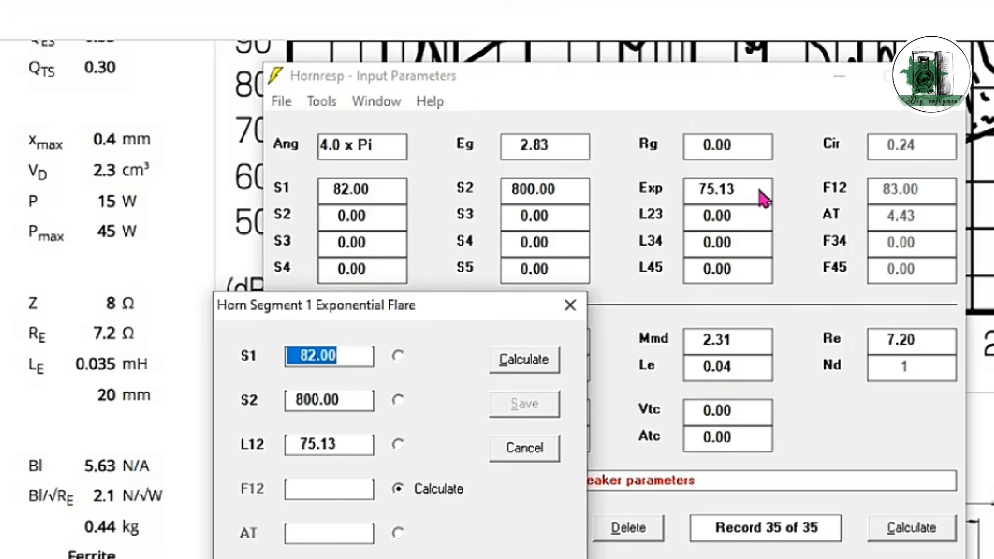
pyautogui.click(399, 446)
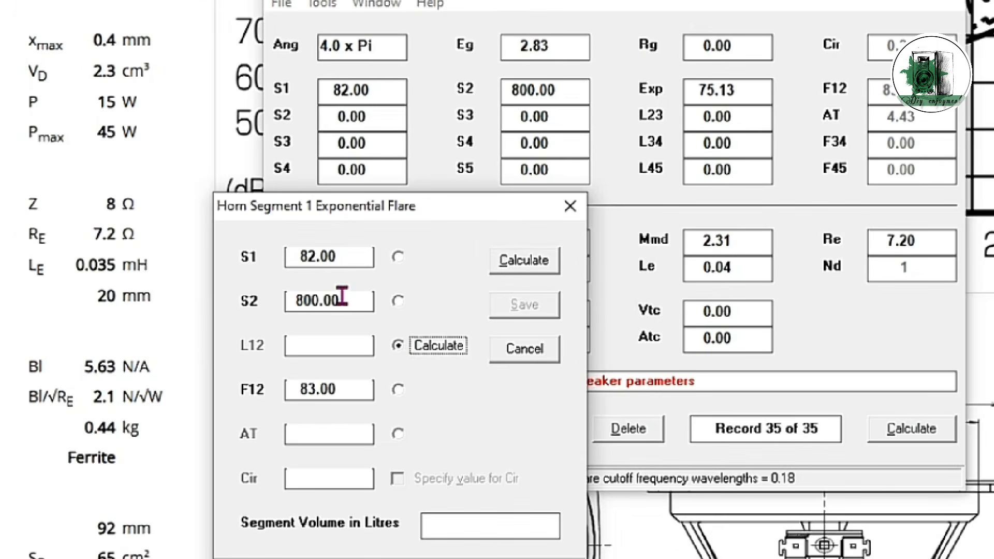
pyautogui.doubleClick(341, 297)
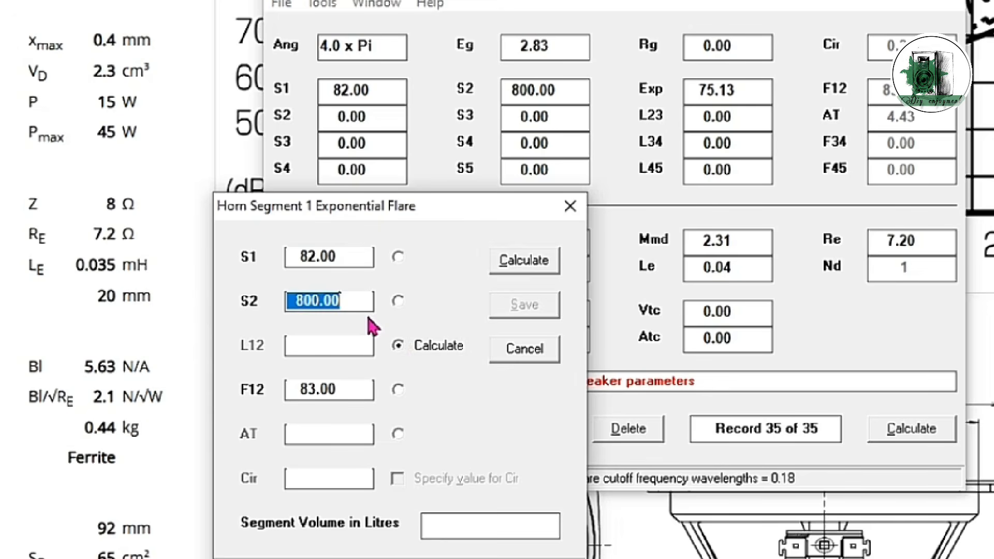
pyautogui.write('2000')
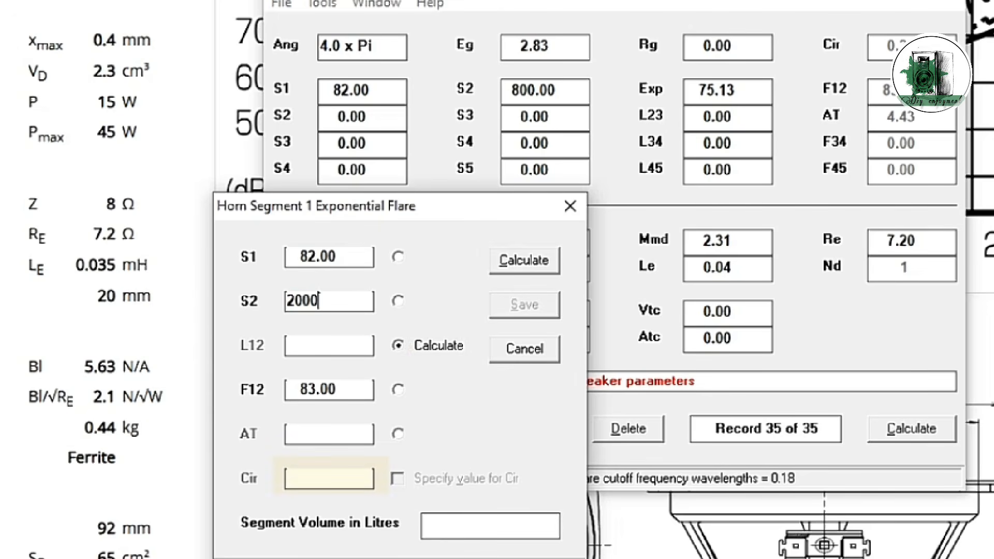
pyautogui.click(535, 266)
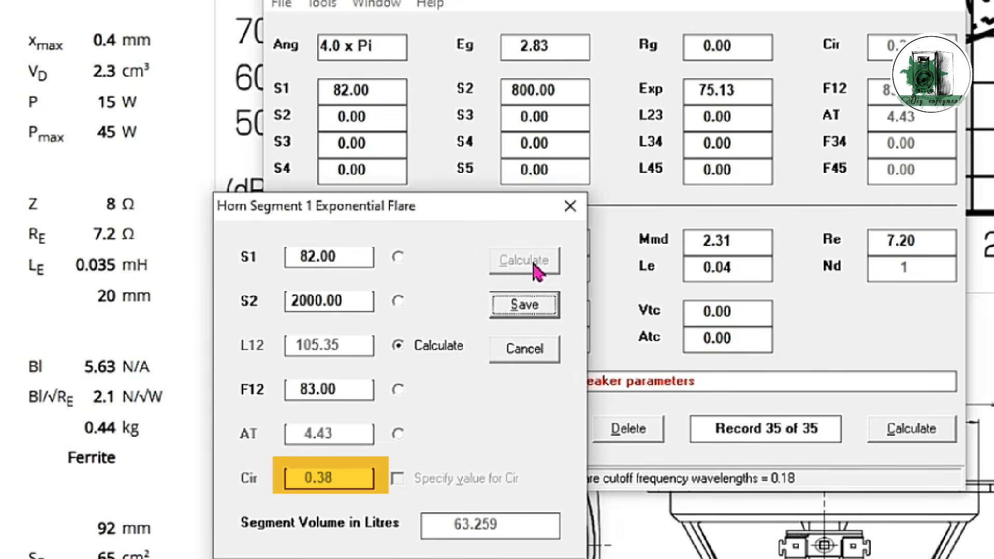
# Step: Try S2 values of 4000 and 8000 for segment 1, recalculating the exponential flare for each
pyautogui.click(346, 300)
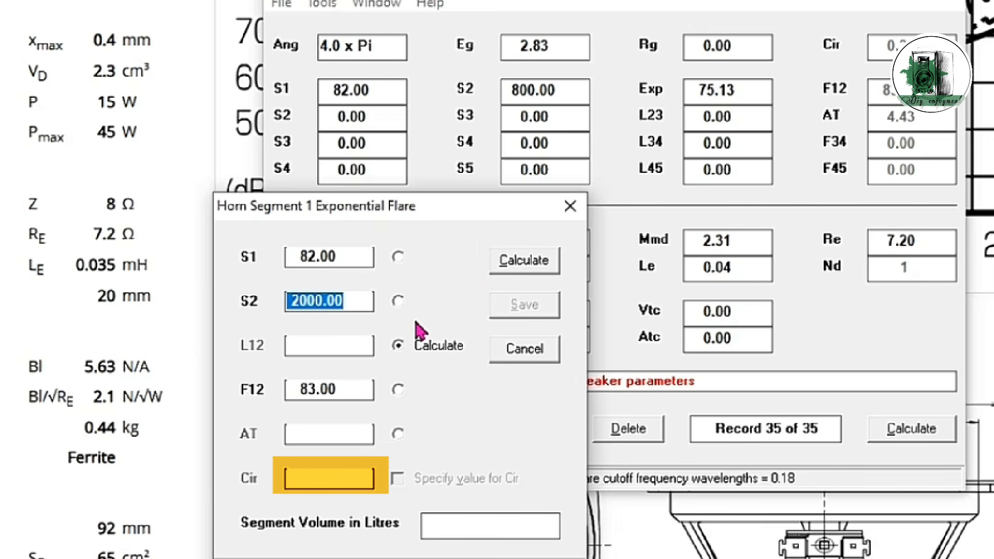
pyautogui.write('4000')
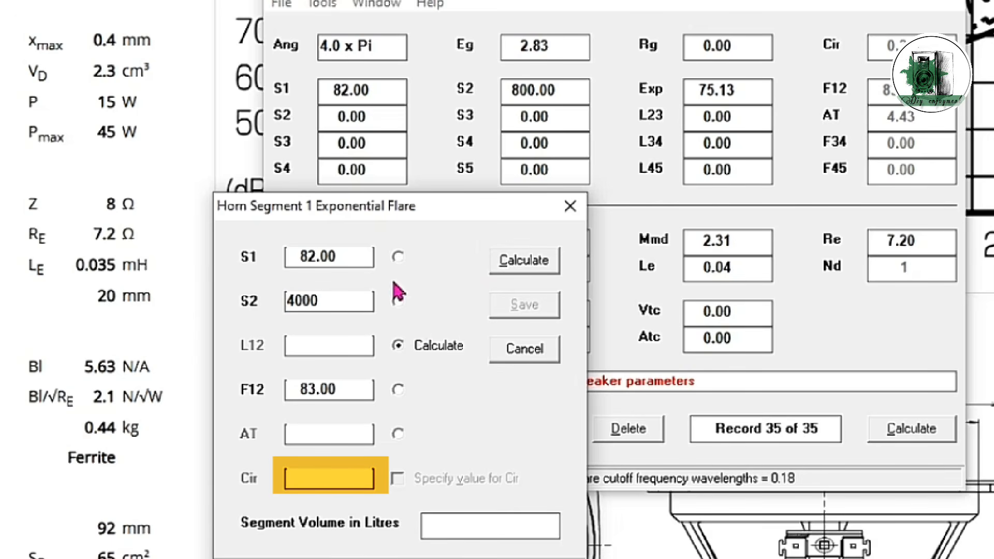
pyautogui.click(510, 268)
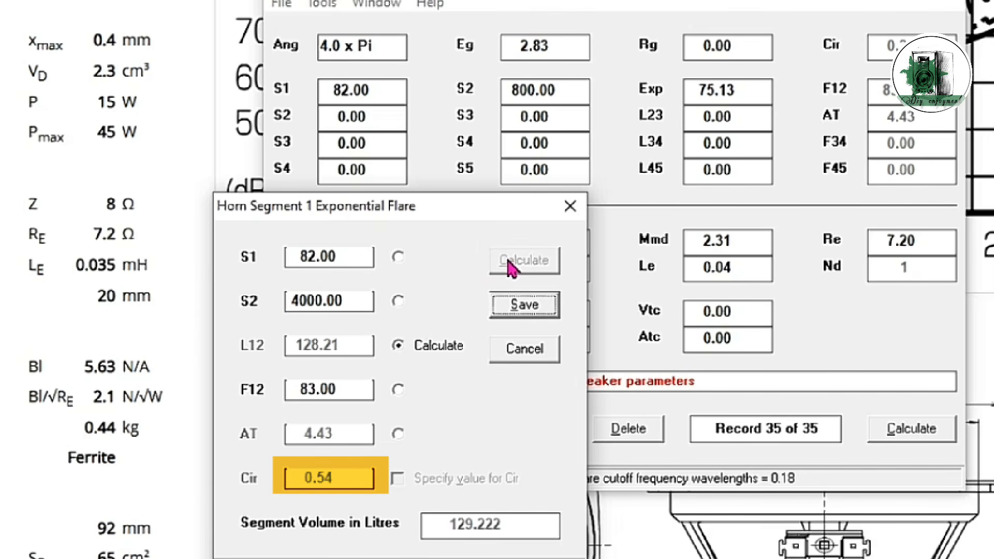
pyautogui.click(360, 300)
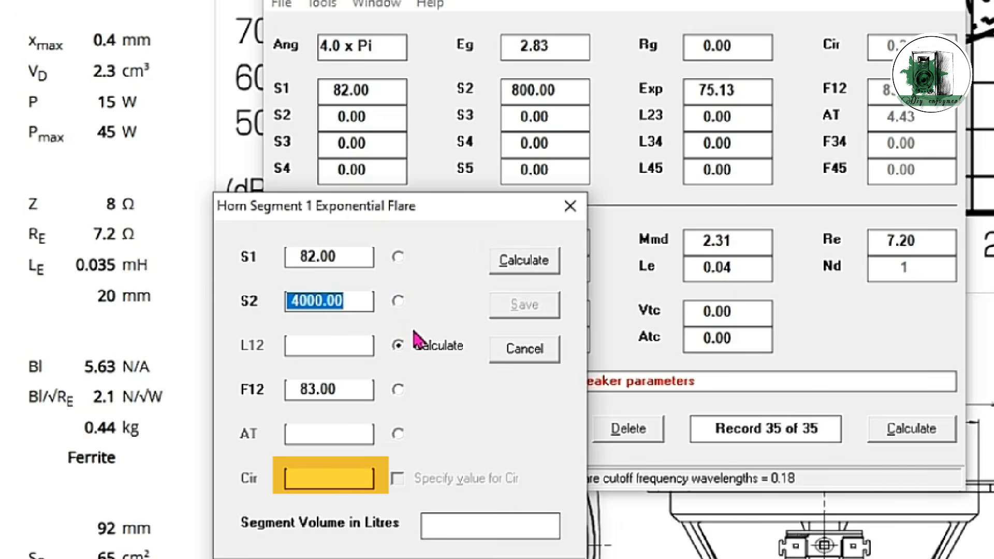
pyautogui.write('8000')
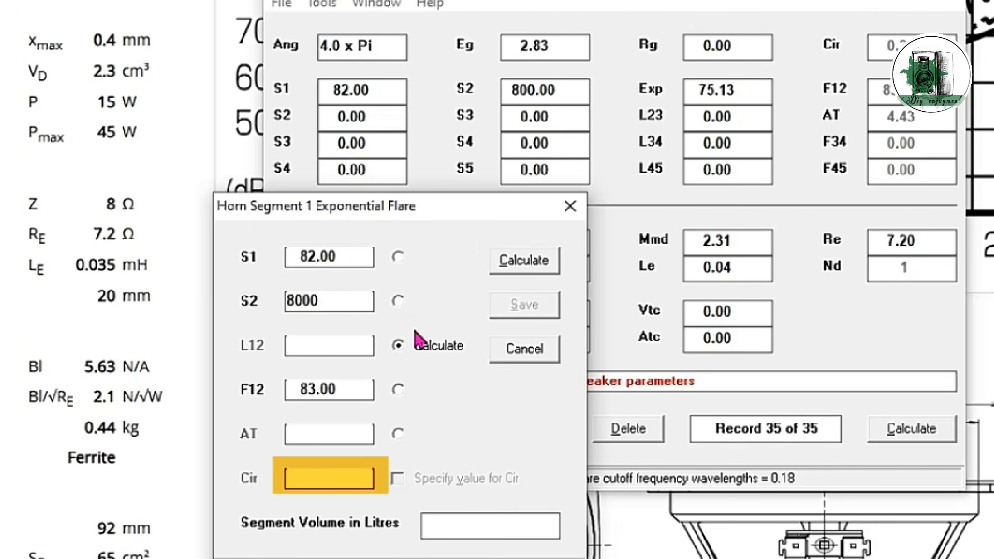
pyautogui.click(523, 260)
# Step: Set segment 1's S2 to 10000, calculate the exponential flare, and save the result
pyautogui.doubleClick(359, 306)
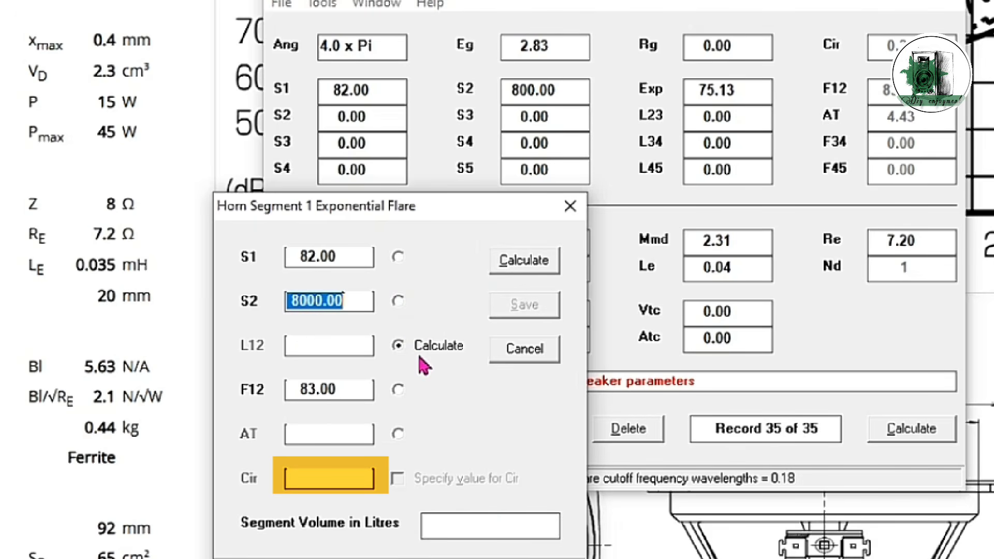
pyautogui.write('10000')
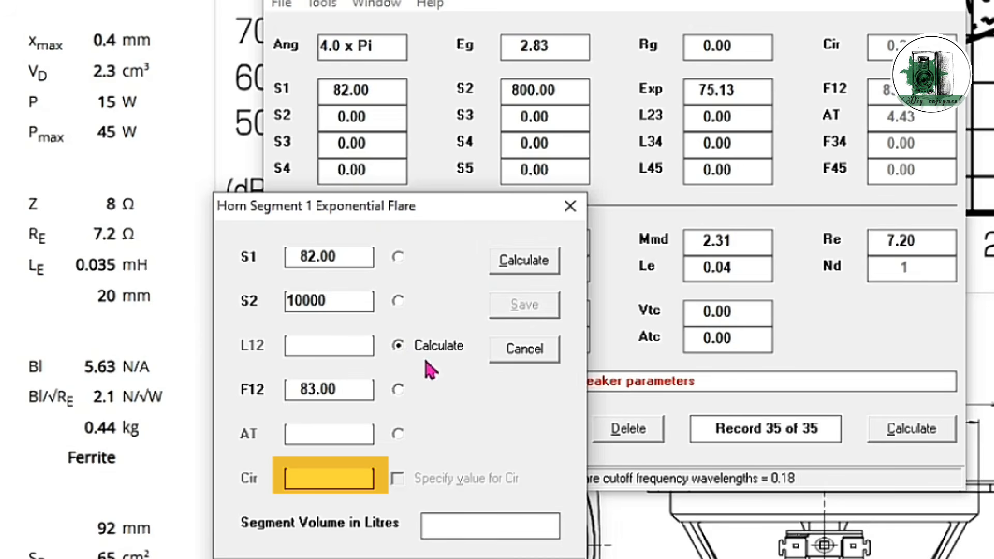
pyautogui.click(538, 275)
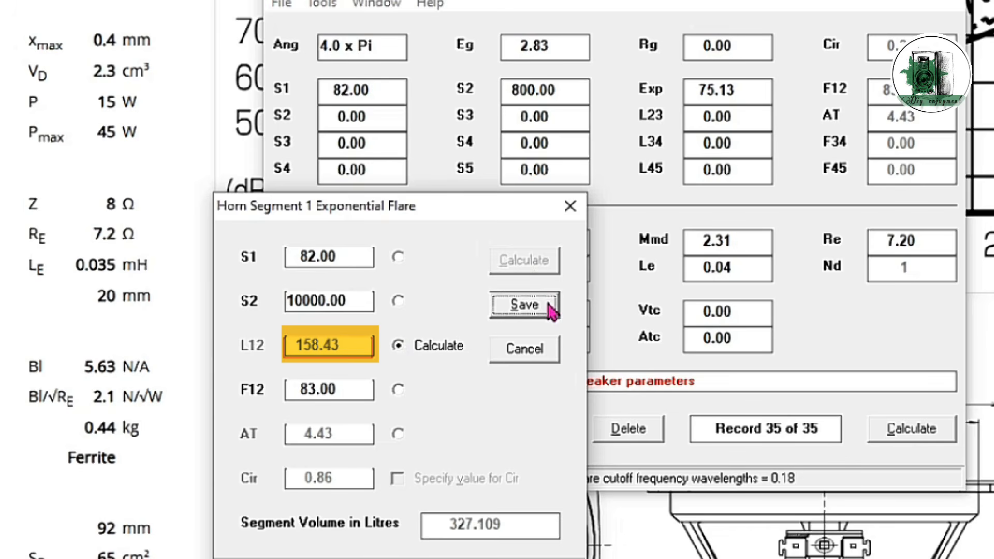
pyautogui.click(525, 305)
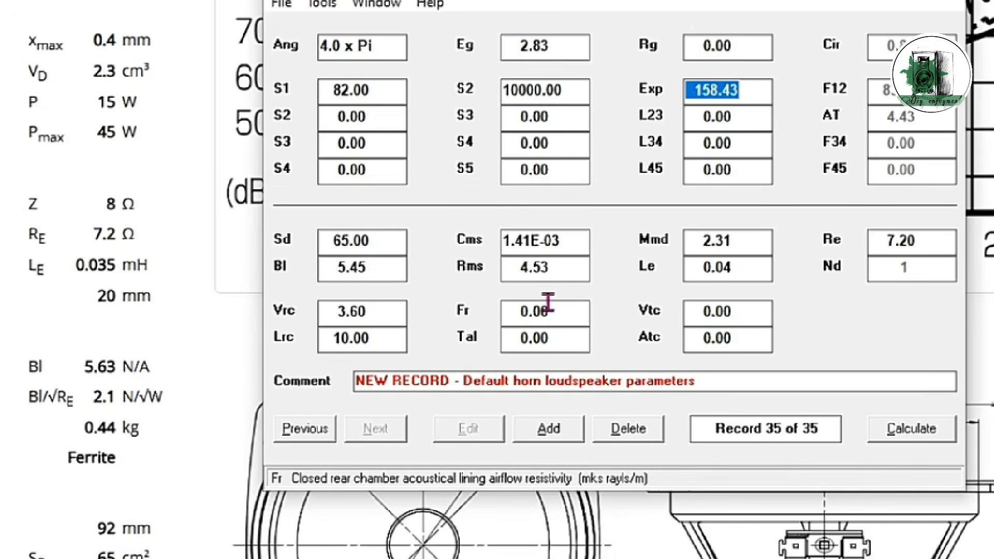
# Step: Calculate the enlarged horn with rear chamber resonances masked and display its Acoustical Power chart
pyautogui.click(930, 440)
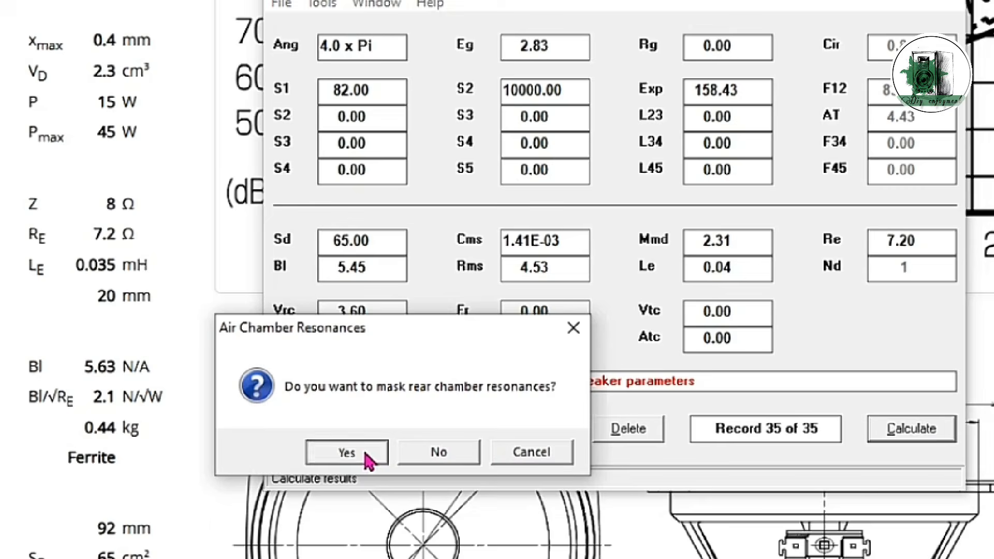
pyautogui.click(367, 457)
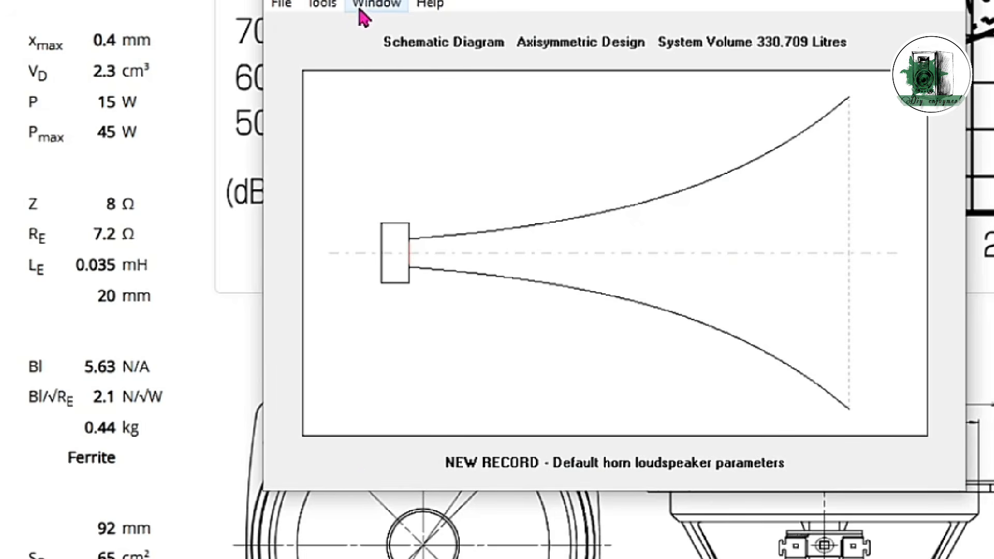
pyautogui.click(364, 6)
pyautogui.click(413, 100)
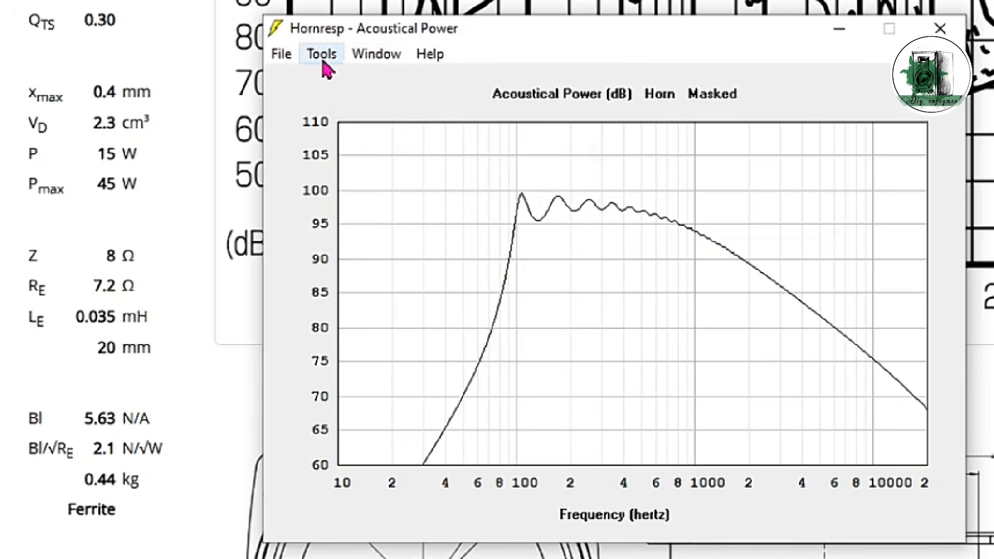
# Step: Display the directivity Polar Map from the horn's Acoustical Pressure results
pyautogui.click(323, 61)
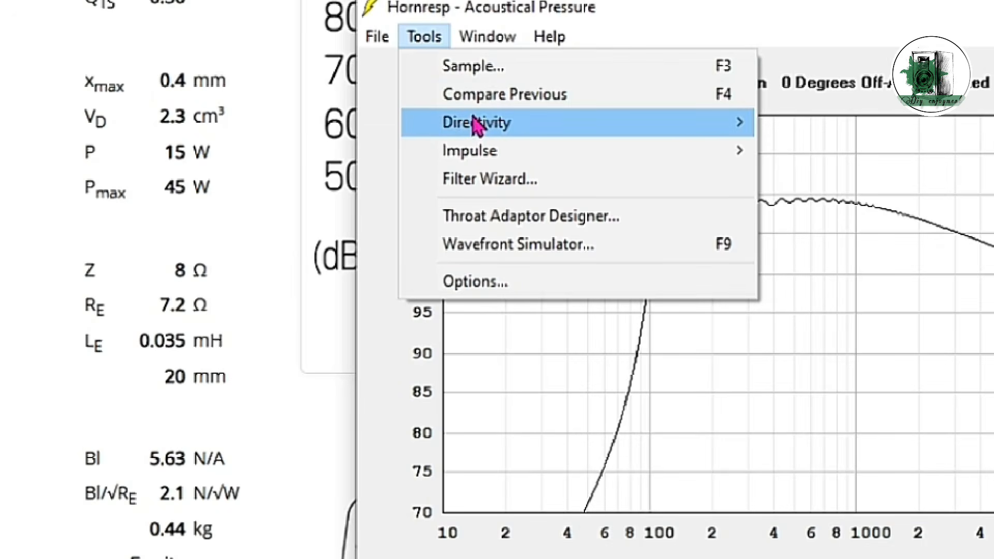
pyautogui.moveTo(473, 125)
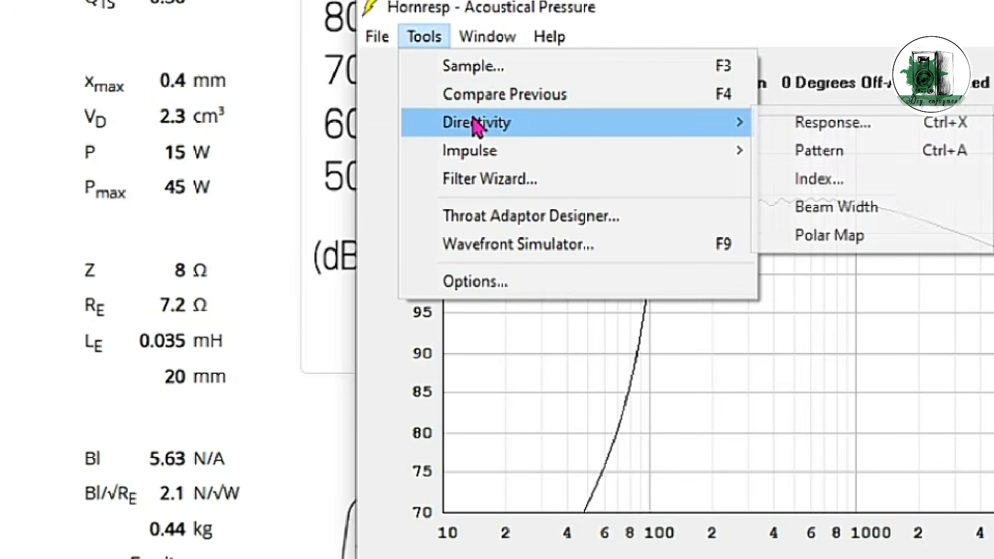
pyautogui.click(881, 240)
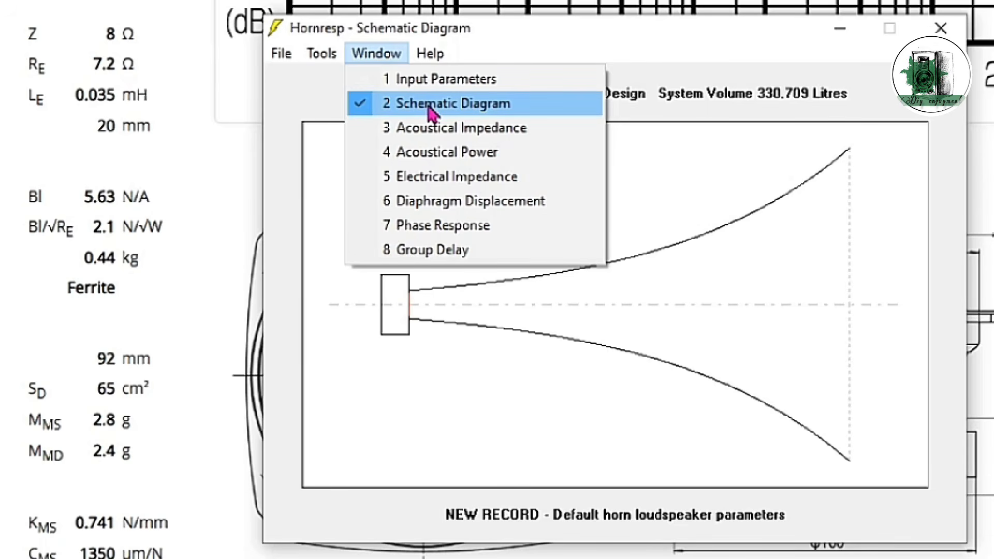
# Step: Open the horn data export from the Schematic Diagram and set segment 1's increment to 20 for the axisymmetric horn
pyautogui.click(429, 107)
pyautogui.click(281, 54)
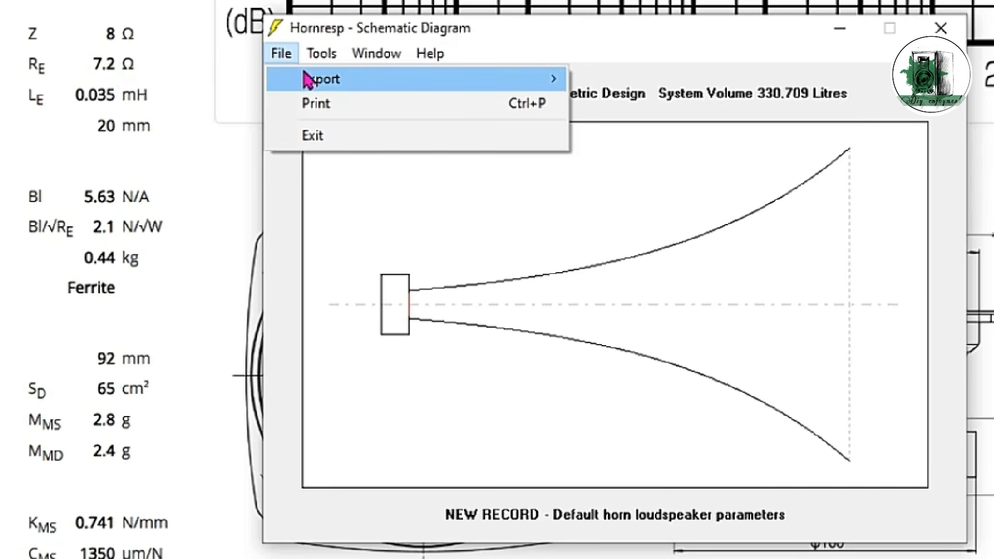
pyautogui.moveTo(305, 73)
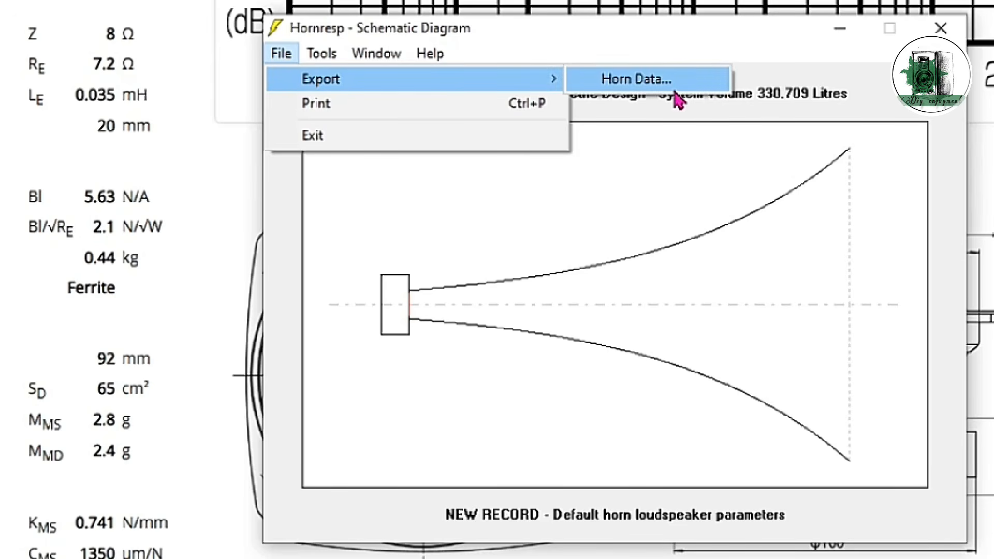
pyautogui.click(637, 79)
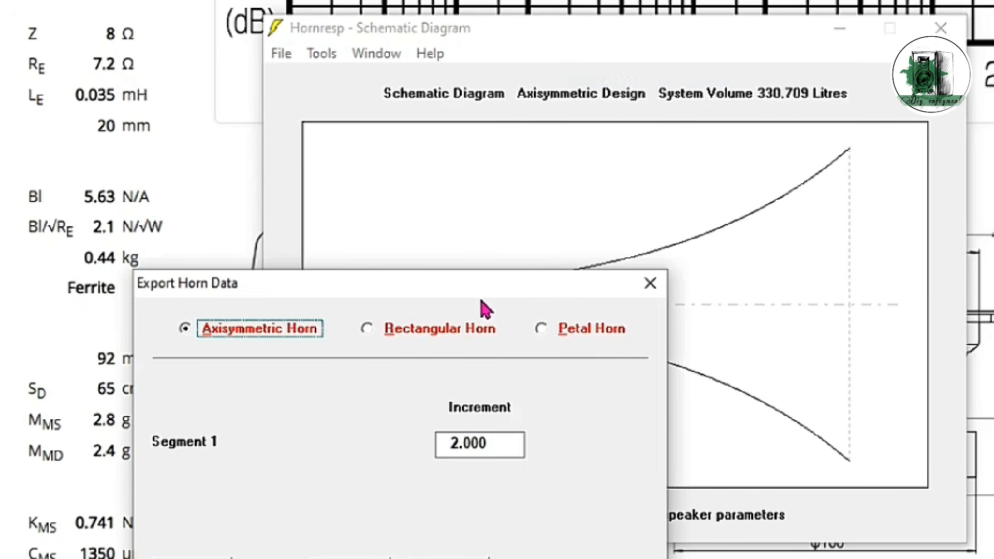
pyautogui.moveTo(461, 292); pyautogui.dragTo(671, 112)
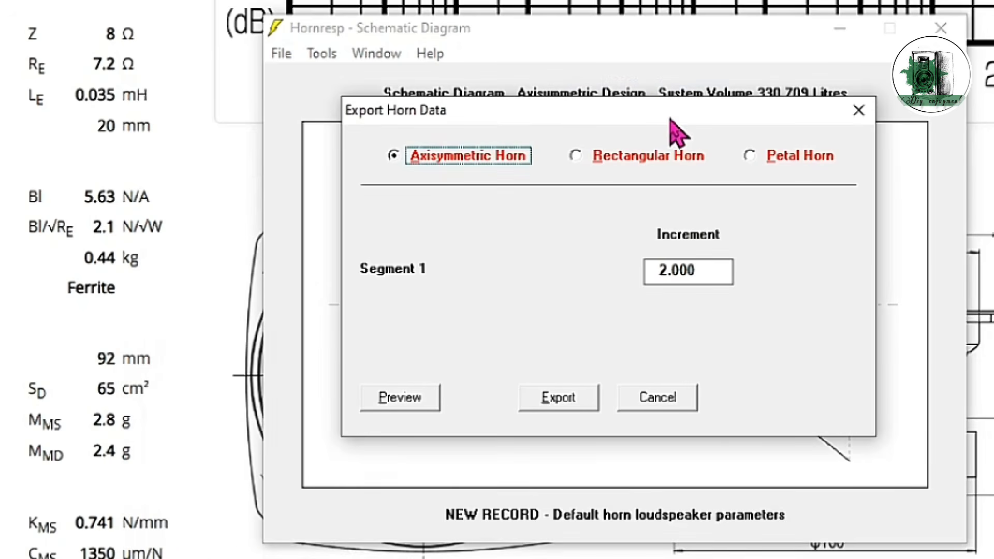
pyautogui.doubleClick(702, 270)
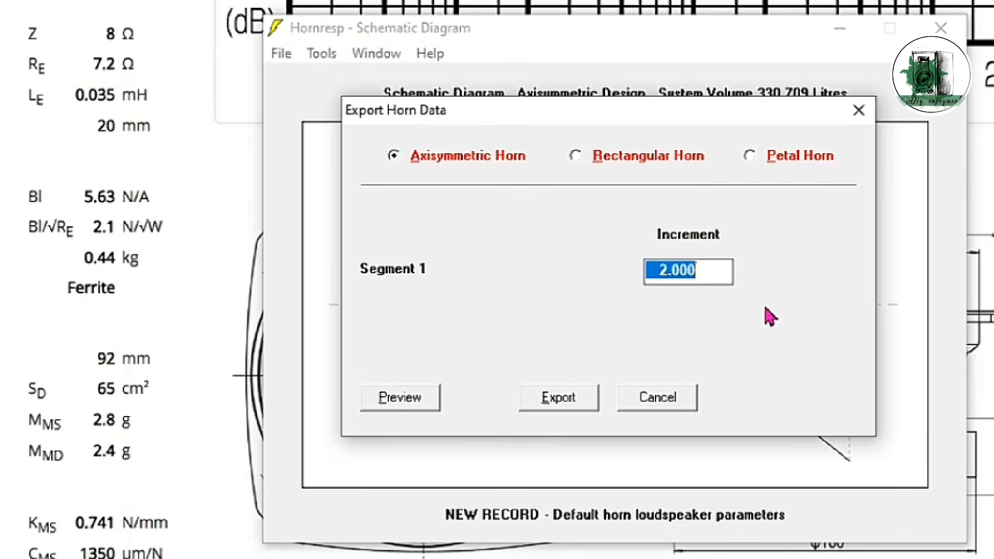
pyautogui.write('20')
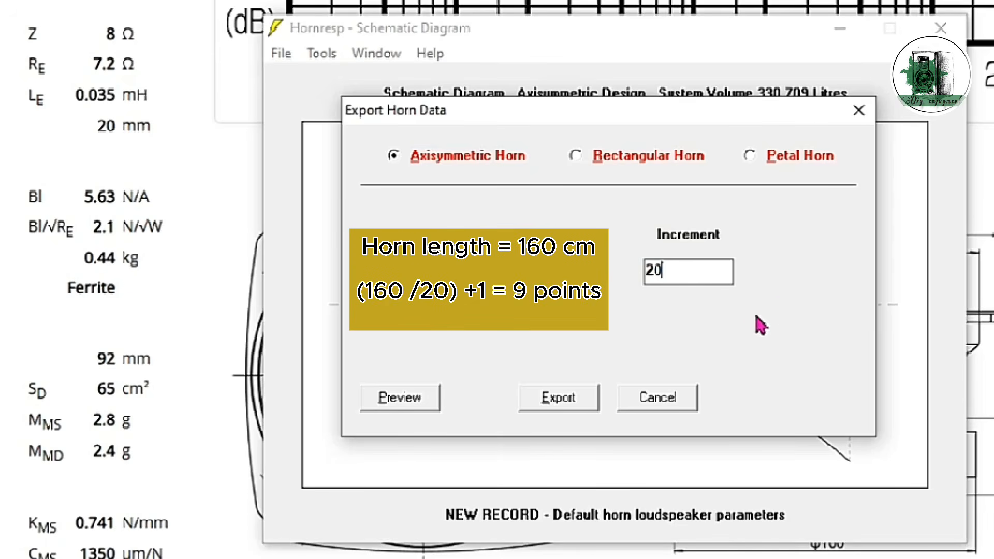
# Step: Export the horn data as a txt file named Myhorn, and open it from the Export folder in C:\Hornresp
pyautogui.click(585, 409)
pyautogui.write('Myhorn')
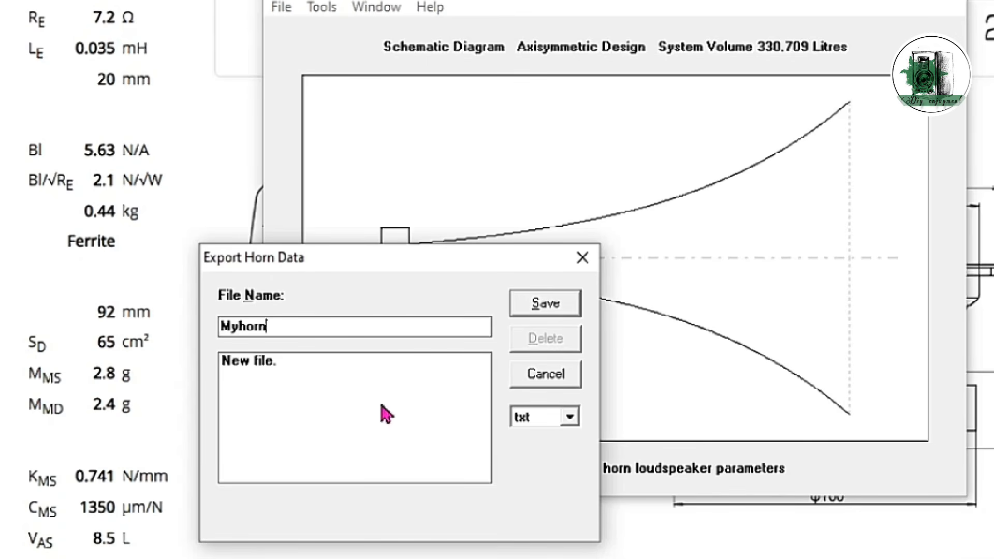
pyautogui.click(557, 303)
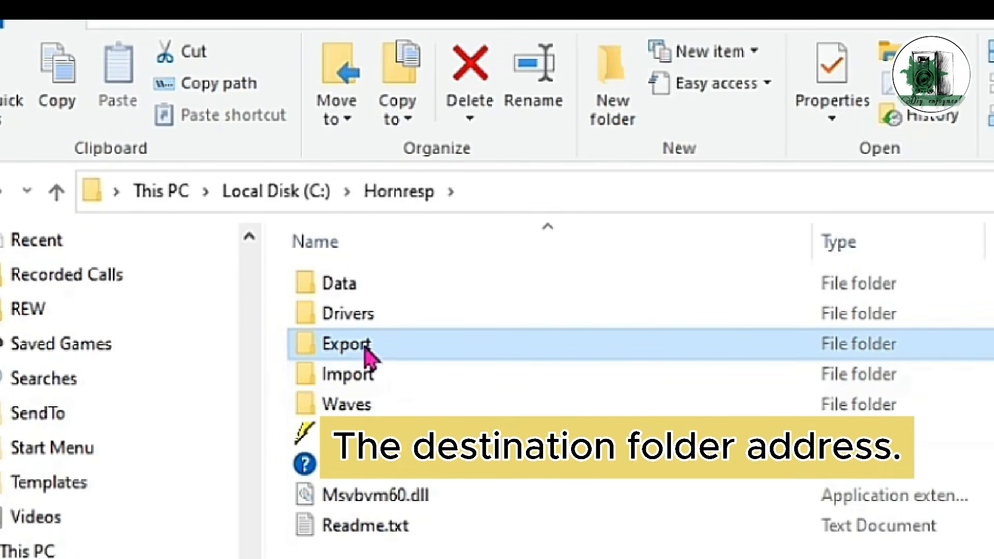
pyautogui.doubleClick(365, 355)
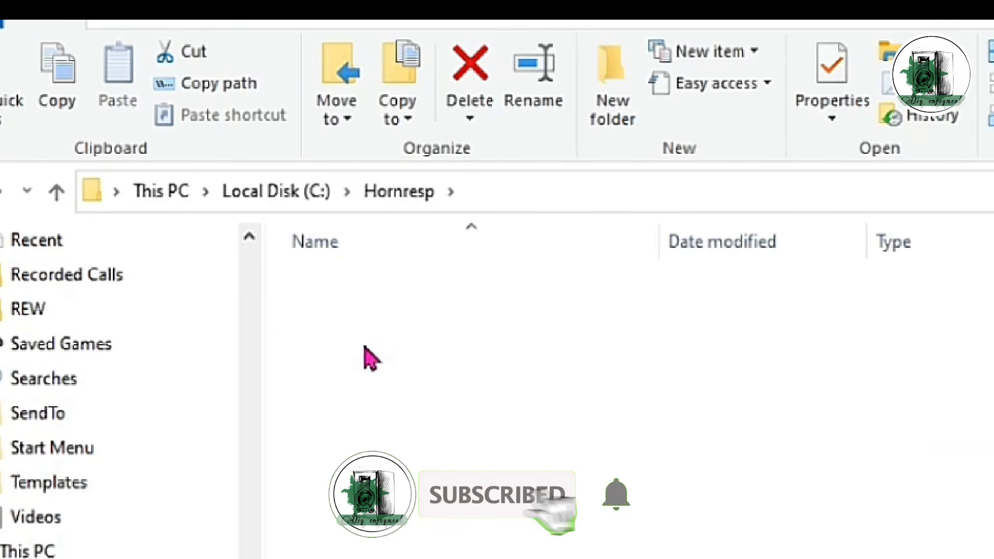
pyautogui.doubleClick(363, 302)
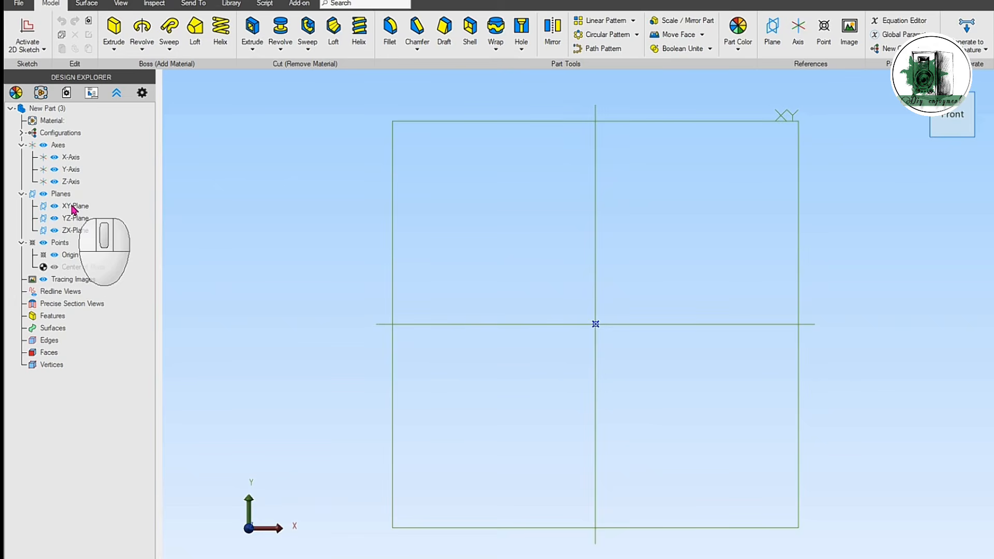
# Step: Start a 2D sketch on the XY plane and draw a 117 × 117 mm reference rectangle centred on the origin
pyautogui.click(72, 209)
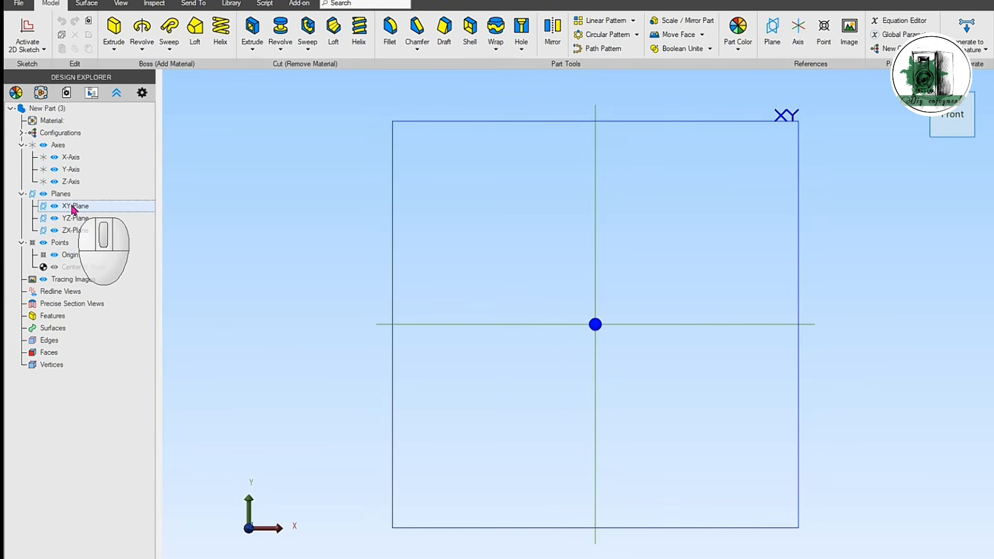
pyautogui.click(28, 31)
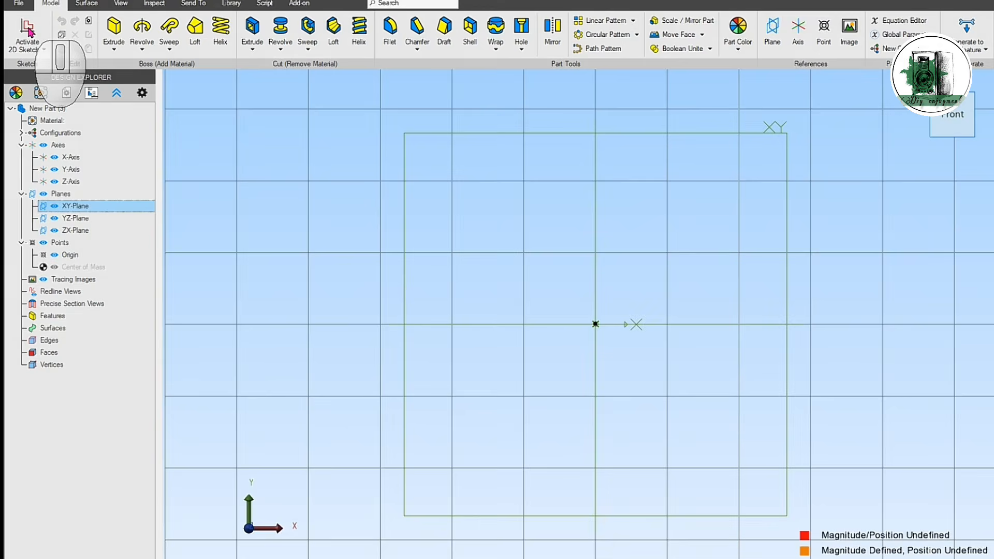
pyautogui.click(28, 31)
pyautogui.click(480, 48)
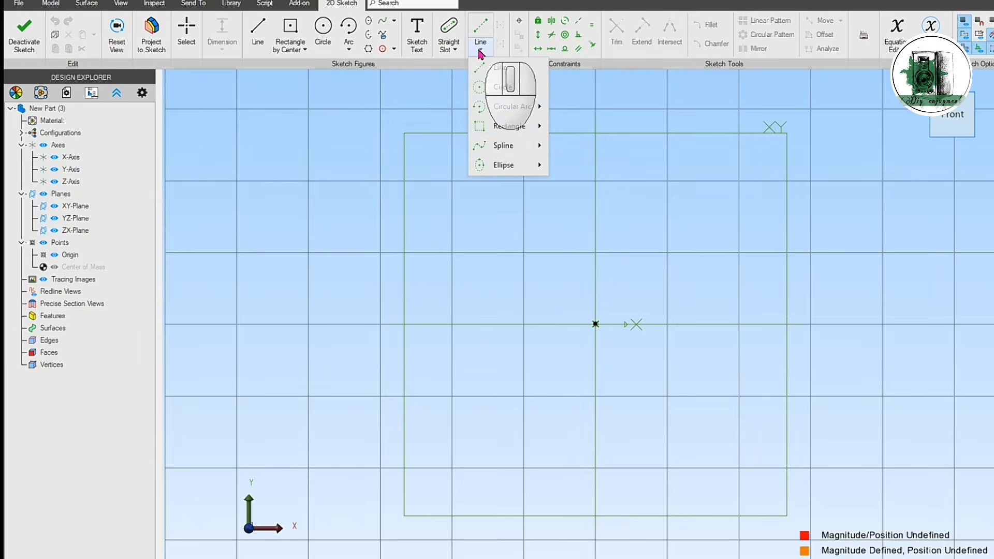
pyautogui.moveTo(512, 129)
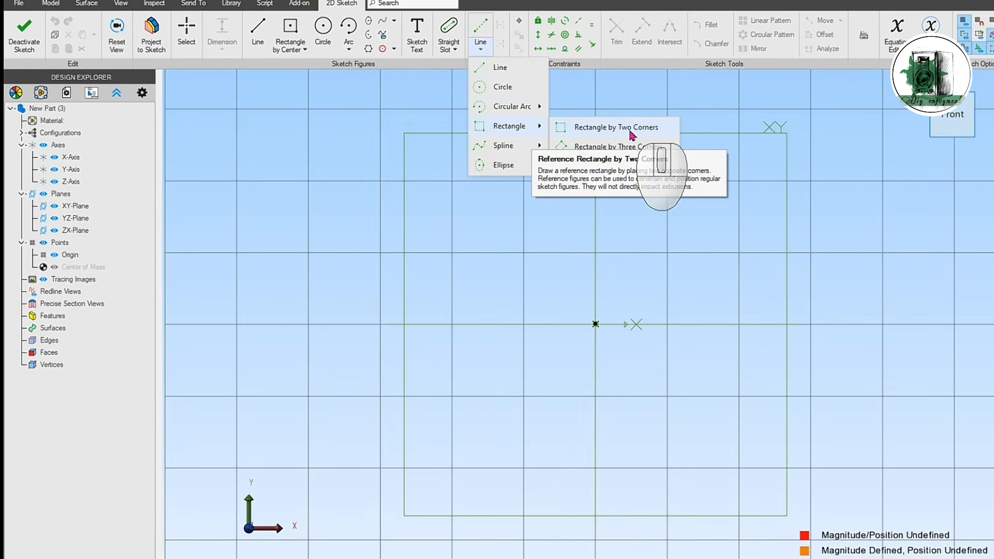
pyautogui.click(626, 165)
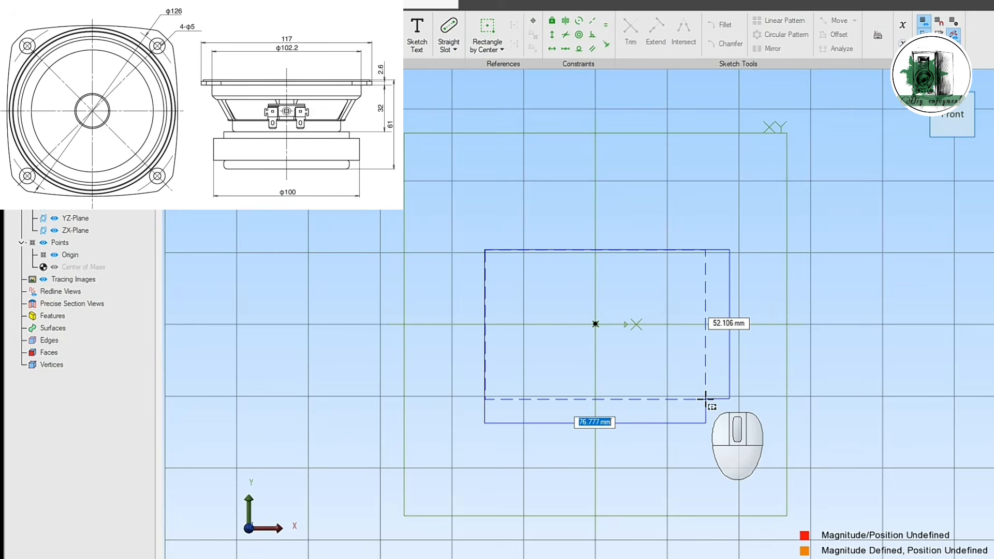
pyautogui.write('117')
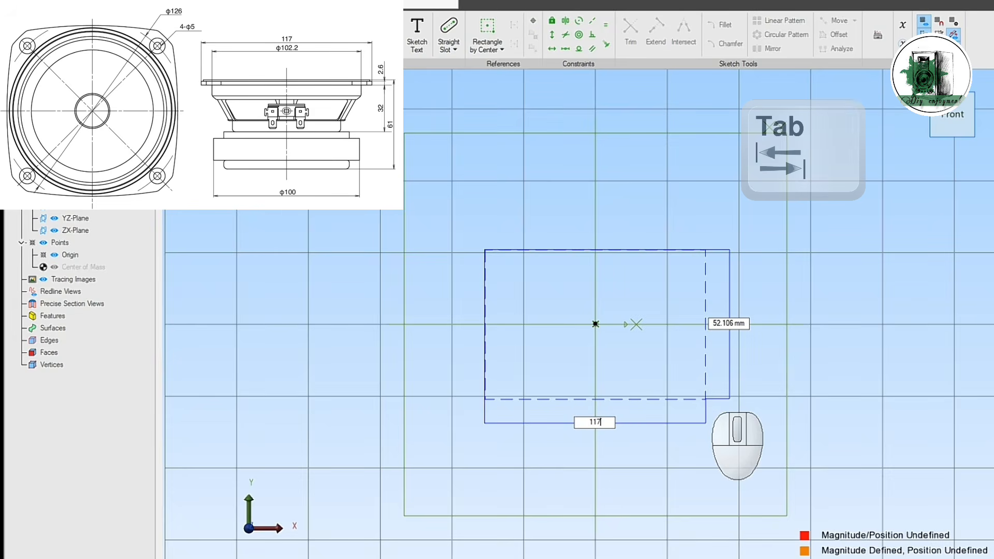
pyautogui.press('Tab')
pyautogui.write('117')
pyautogui.press('Return')
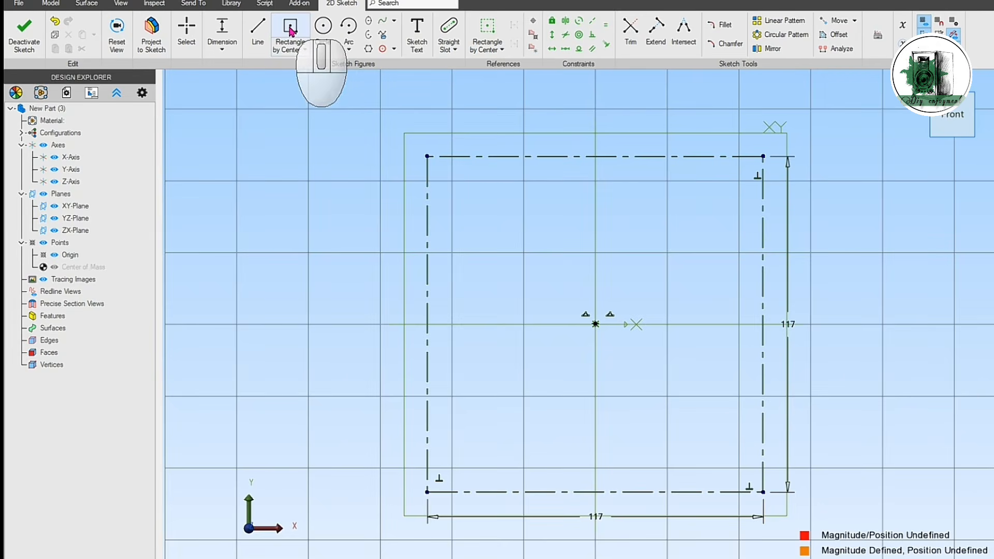
# Step: Draw a 110 × 110 mm rectangle by center at the origin, inside the reference square
pyautogui.click(304, 49)
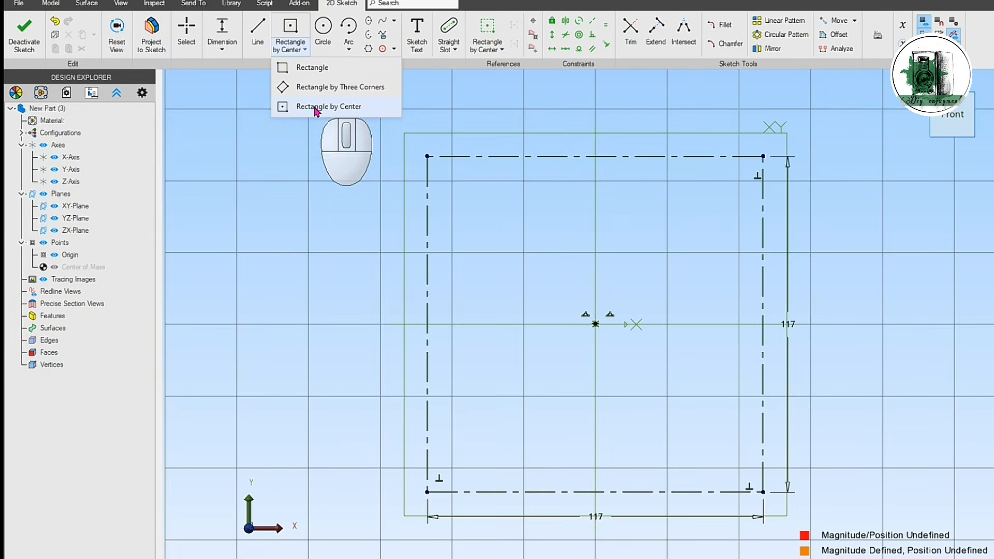
pyautogui.click(315, 108)
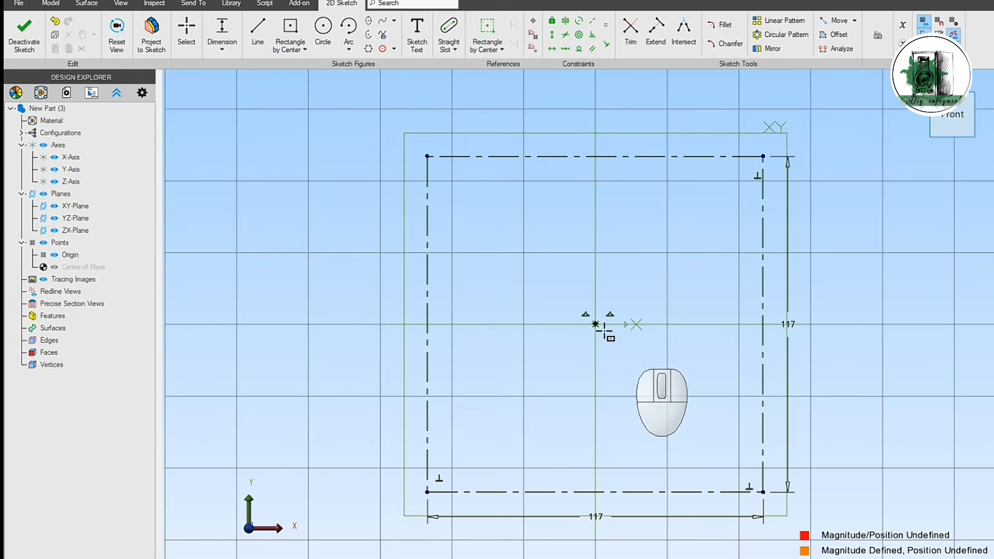
pyautogui.click(595, 324)
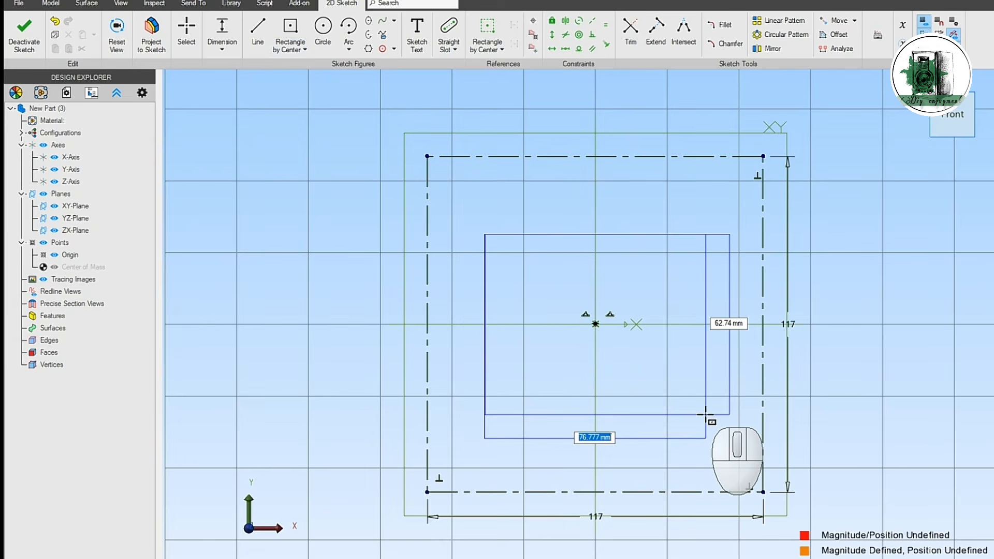
pyautogui.write('110')
pyautogui.press('Tab')
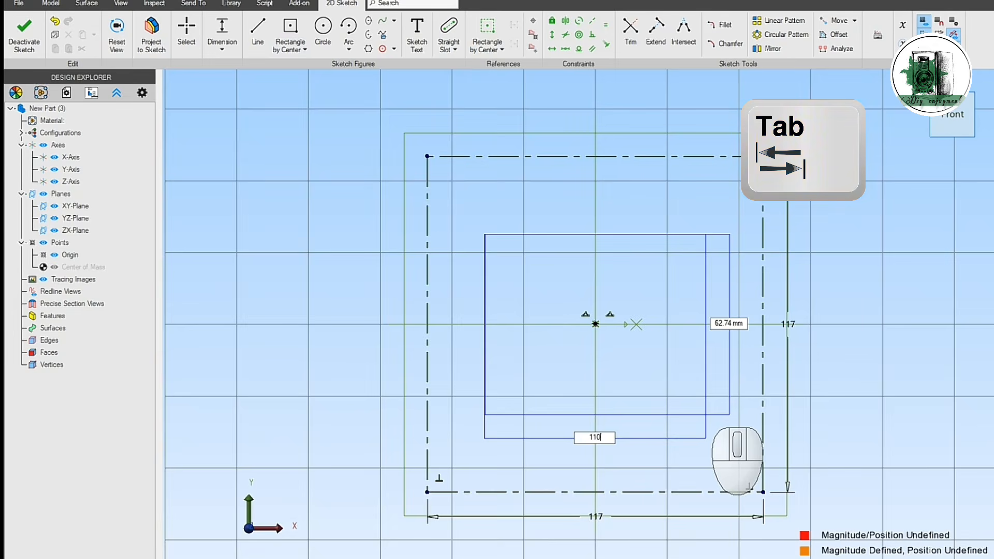
pyautogui.write('110')
pyautogui.press('Return')
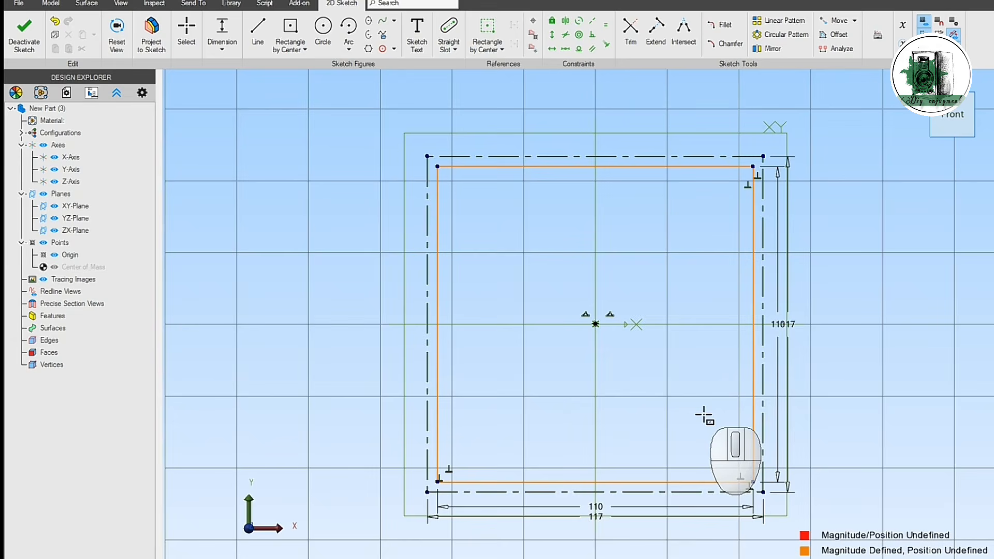
# Step: Chamfer the upper-right corner of the 110 mm square with a 10 mm distance
pyautogui.click(729, 45)
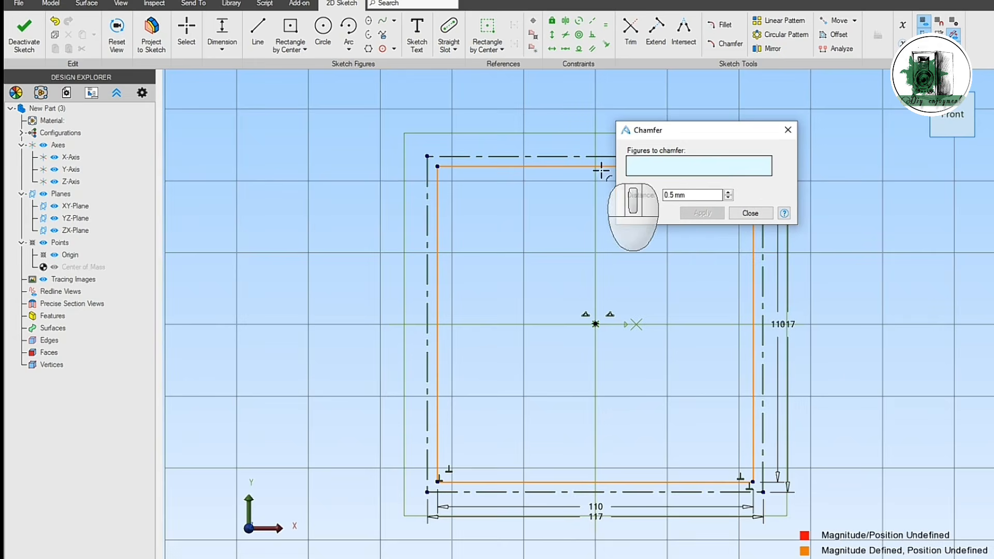
pyautogui.moveTo(730, 134); pyautogui.dragTo(340, 124)
pyautogui.click(653, 167)
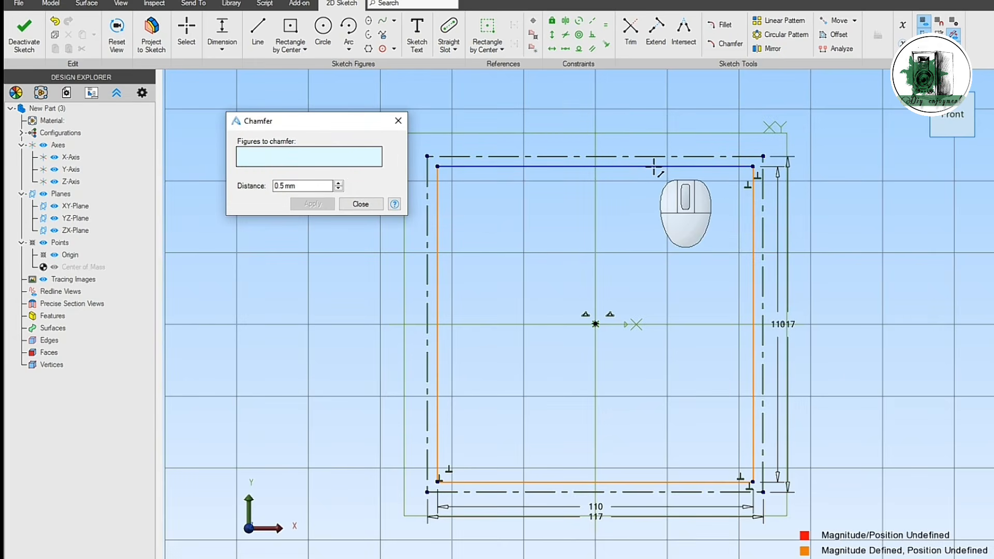
pyautogui.click(752, 210)
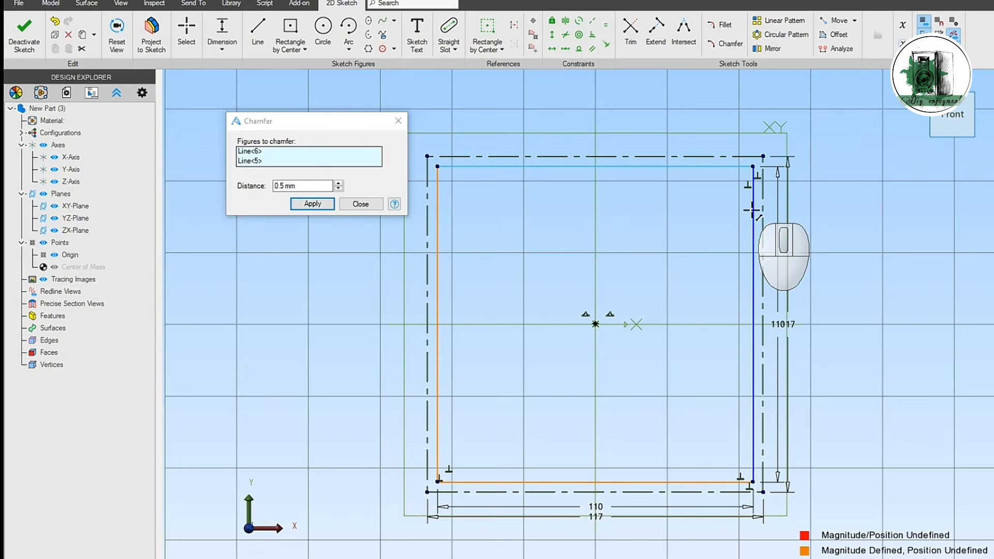
pyautogui.click(269, 186)
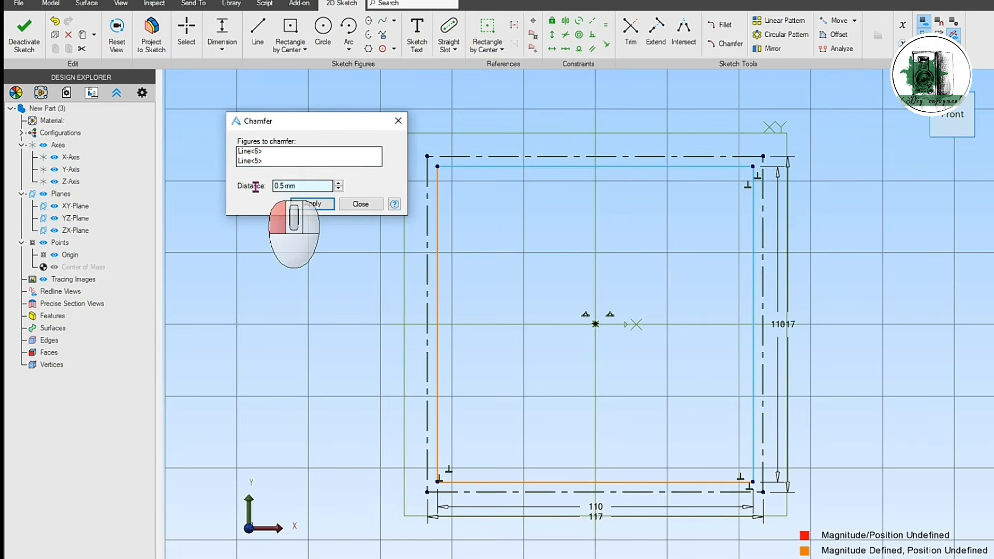
pyautogui.write('10')
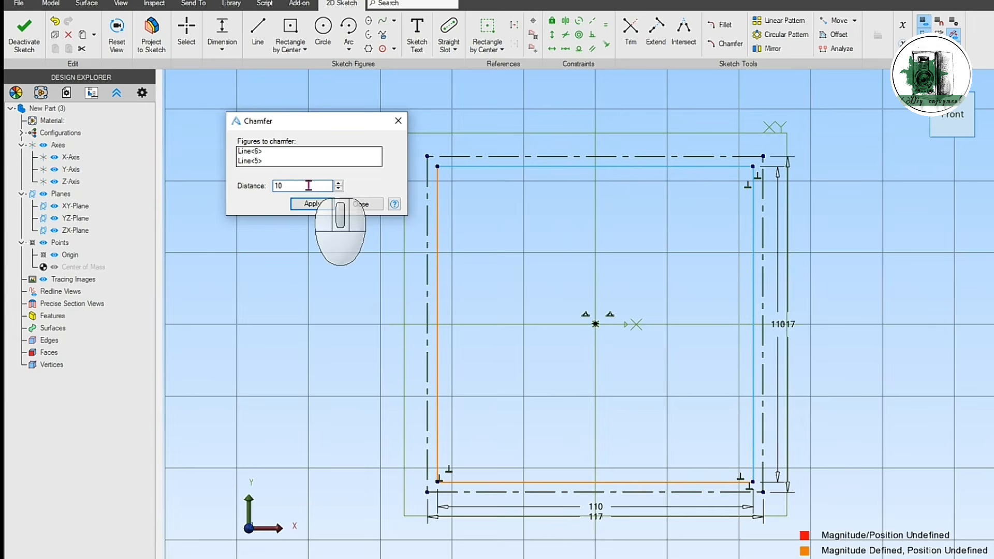
pyautogui.click(312, 158)
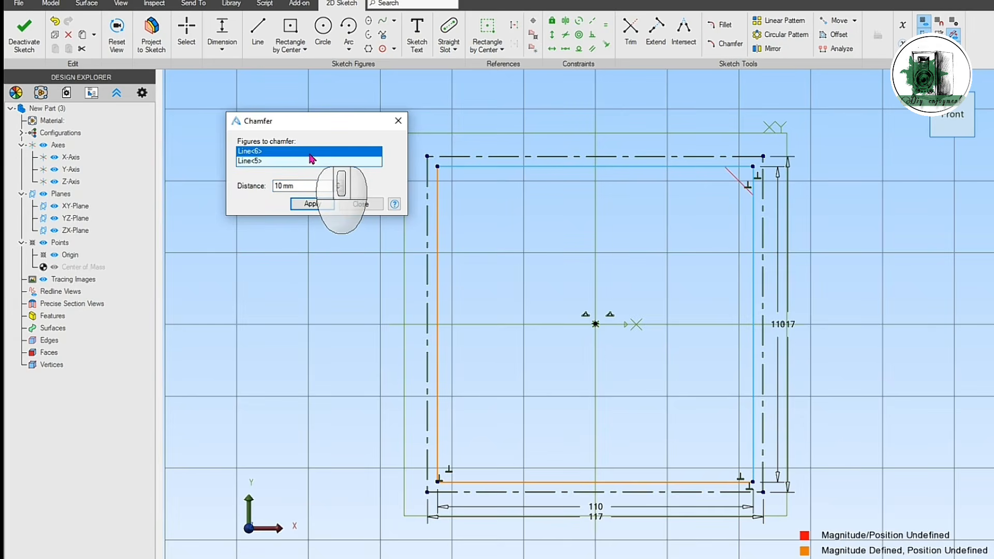
pyautogui.click(313, 204)
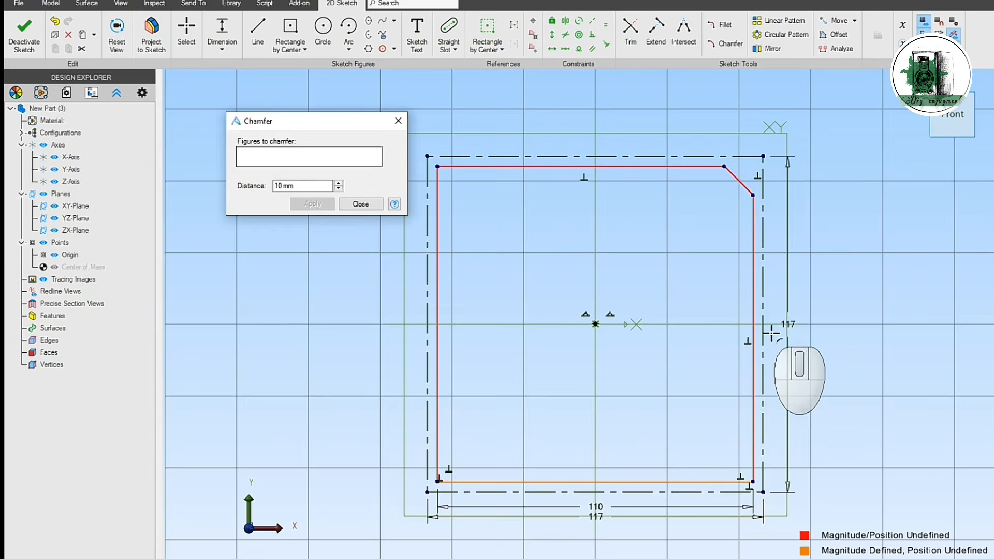
# Step: Chamfer the remaining three corners of the inner square with the same 10 mm distance
pyautogui.click(752, 481)
pyautogui.click(312, 203)
pyautogui.click(440, 480)
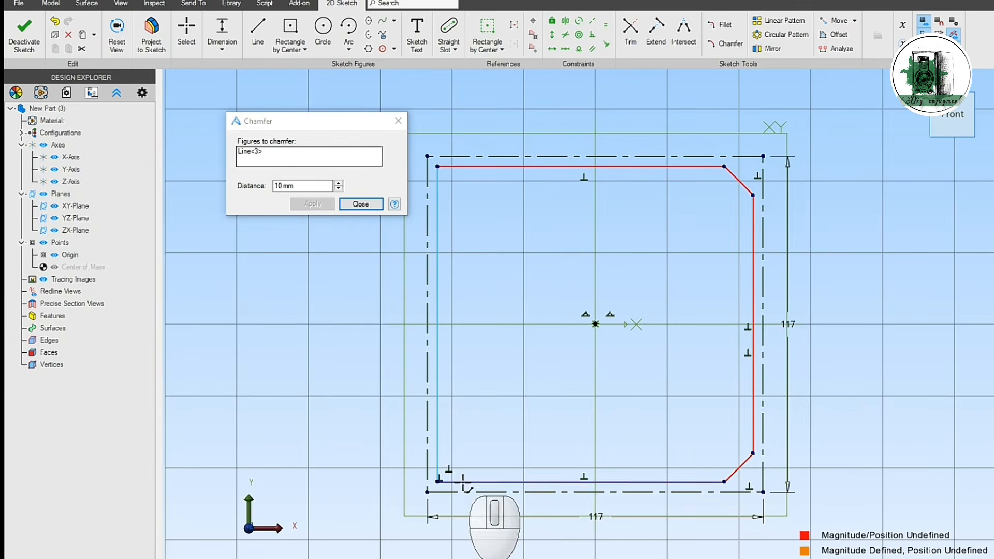
pyautogui.click(313, 204)
pyautogui.click(457, 167)
pyautogui.click(437, 179)
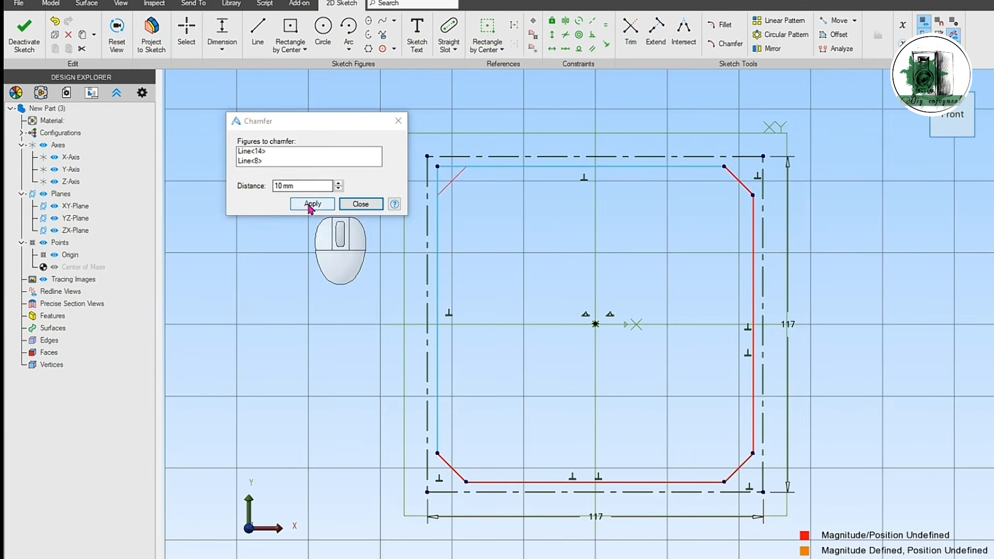
pyautogui.click(312, 203)
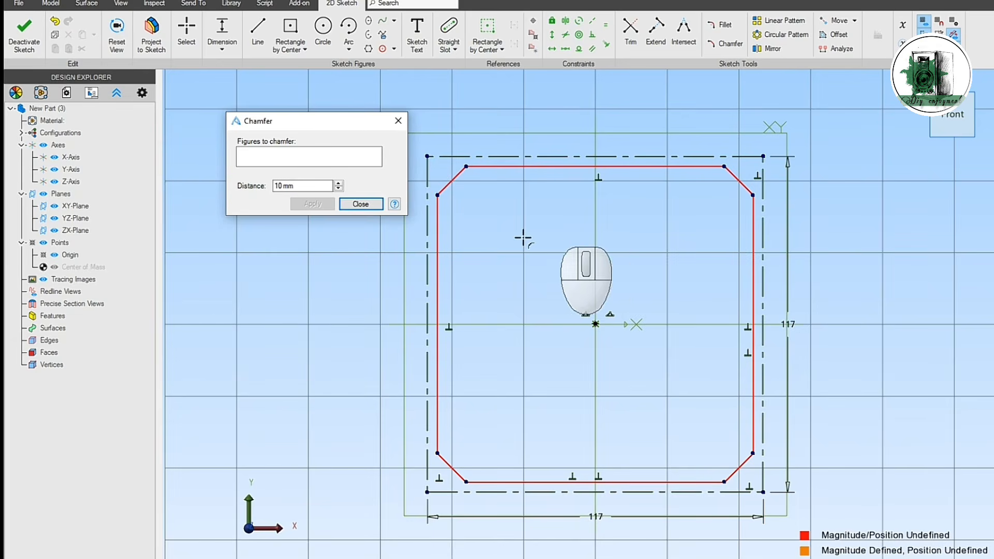
pyautogui.click(370, 204)
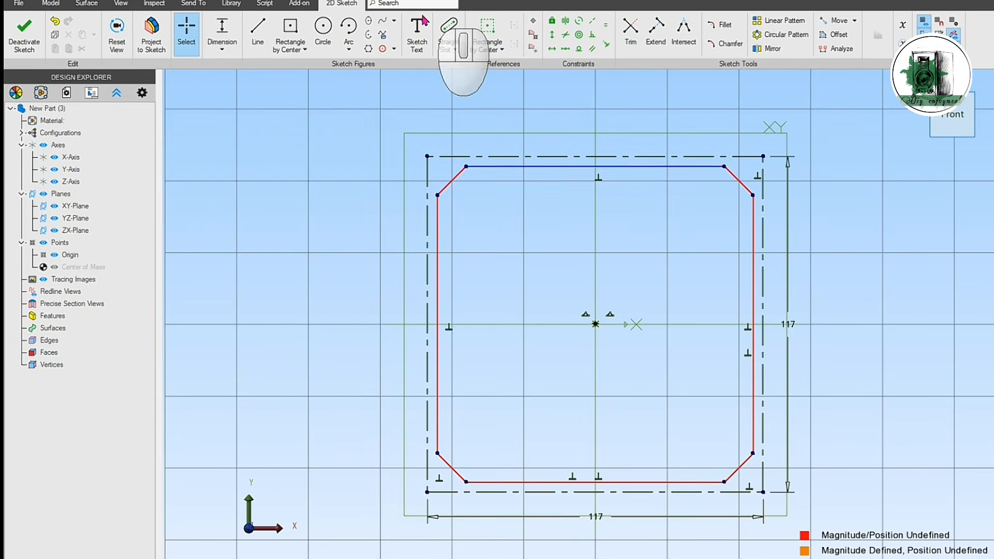
# Step: Draw a start-end-radius arc between the ends of the inner square's upper edge, bulging out to the reference line's midpoint
pyautogui.click(349, 50)
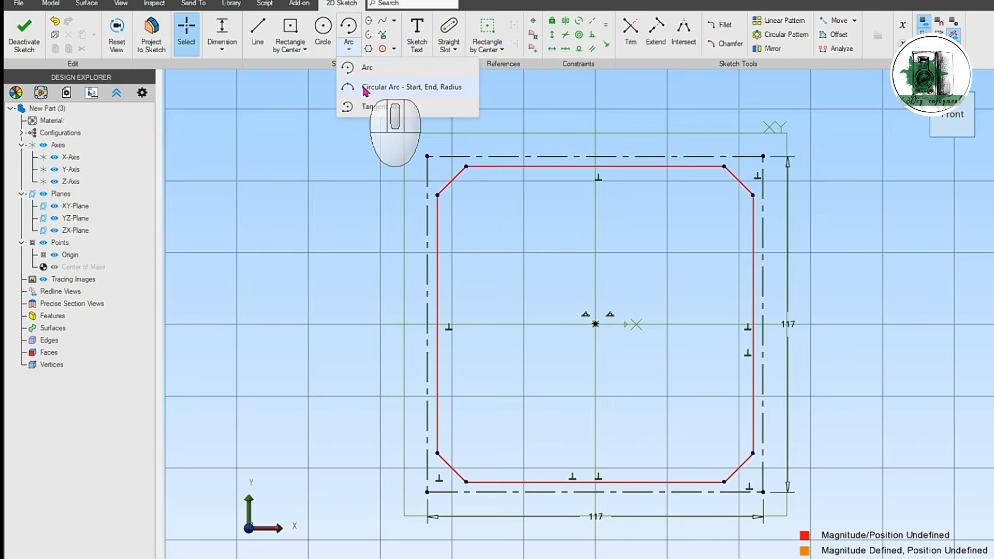
pyautogui.click(379, 87)
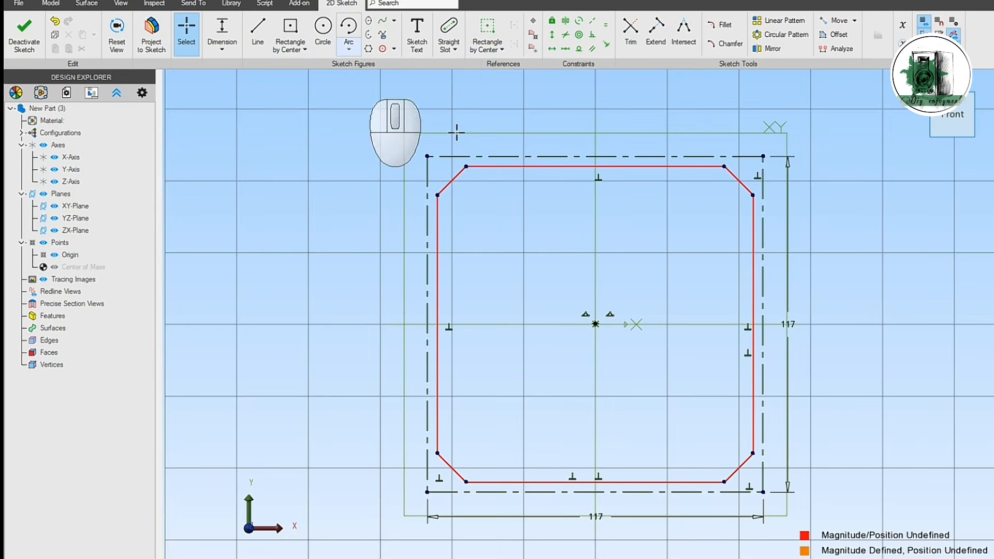
pyautogui.click(467, 167)
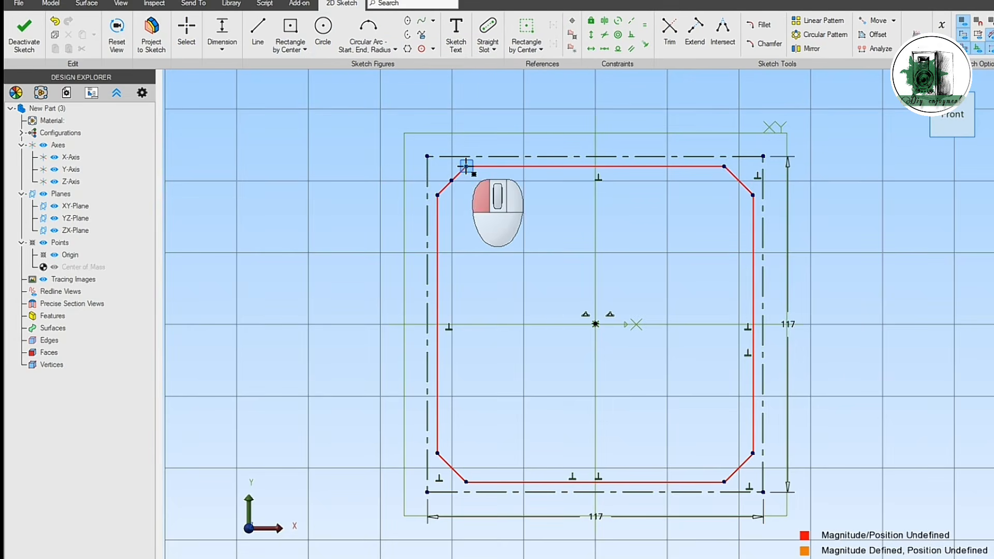
pyautogui.click(724, 166)
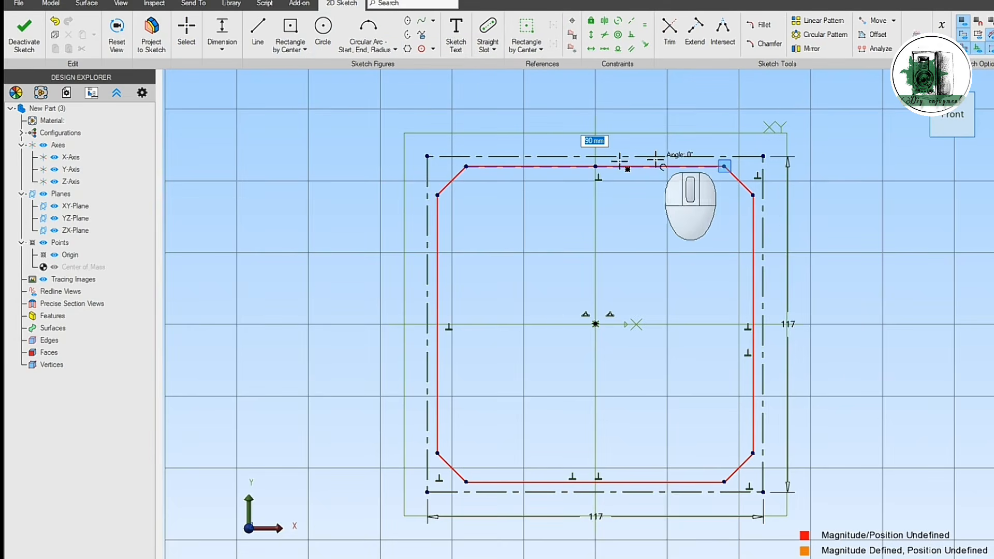
pyautogui.click(595, 156)
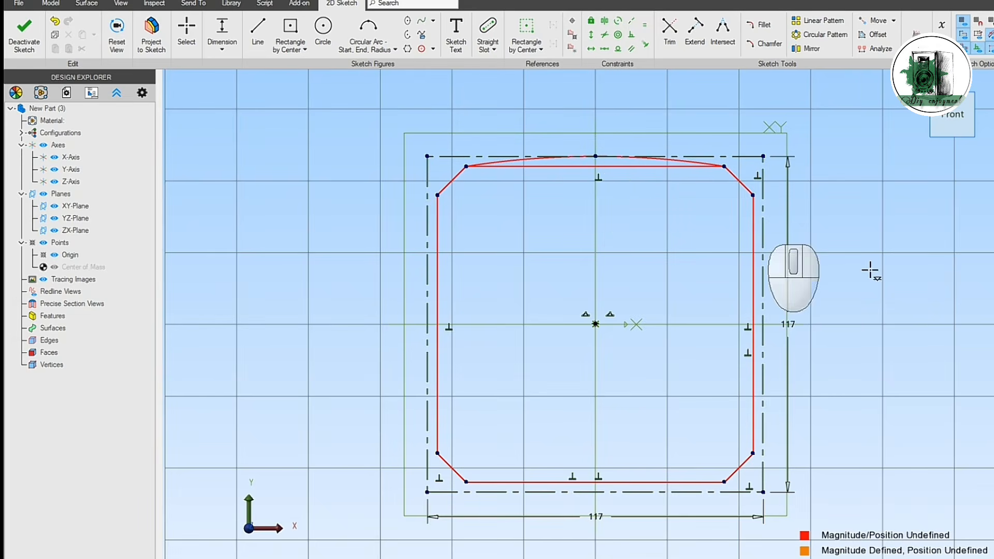
# Step: Add matching start-end-radius arcs along the right, lower and left edges, each bulging out to the reference square
pyautogui.click(355, 42)
pyautogui.click(753, 195)
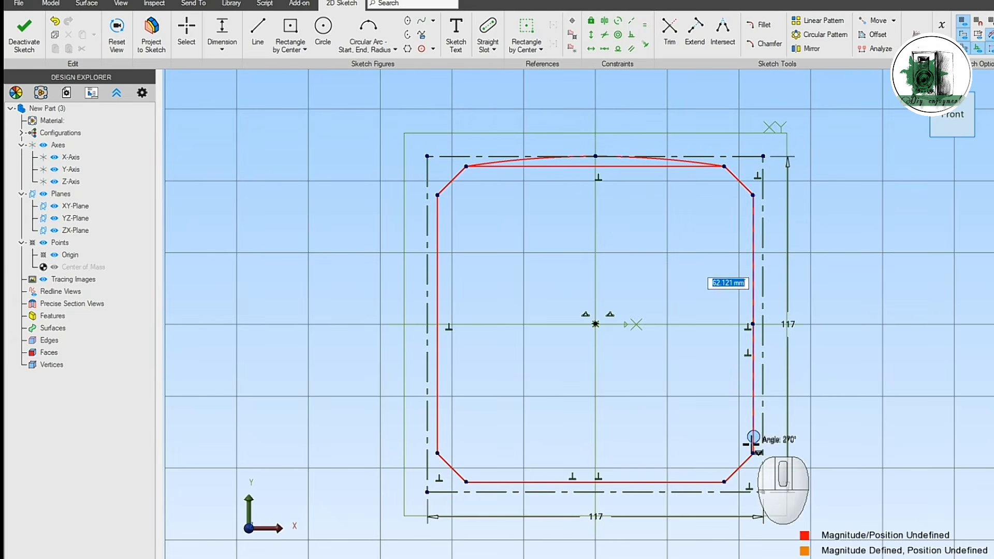
pyautogui.click(739, 468)
pyautogui.click(764, 324)
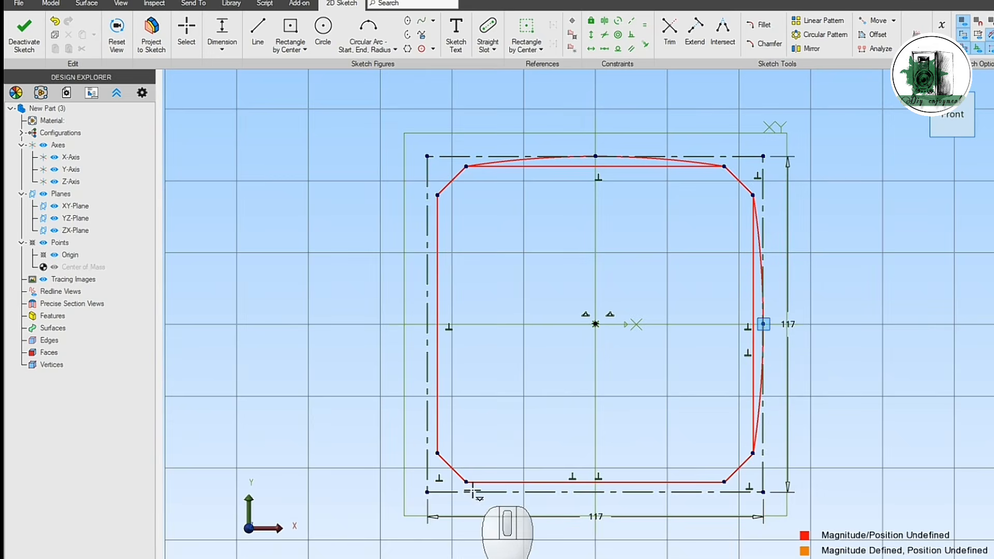
pyautogui.click(467, 482)
pyautogui.click(725, 483)
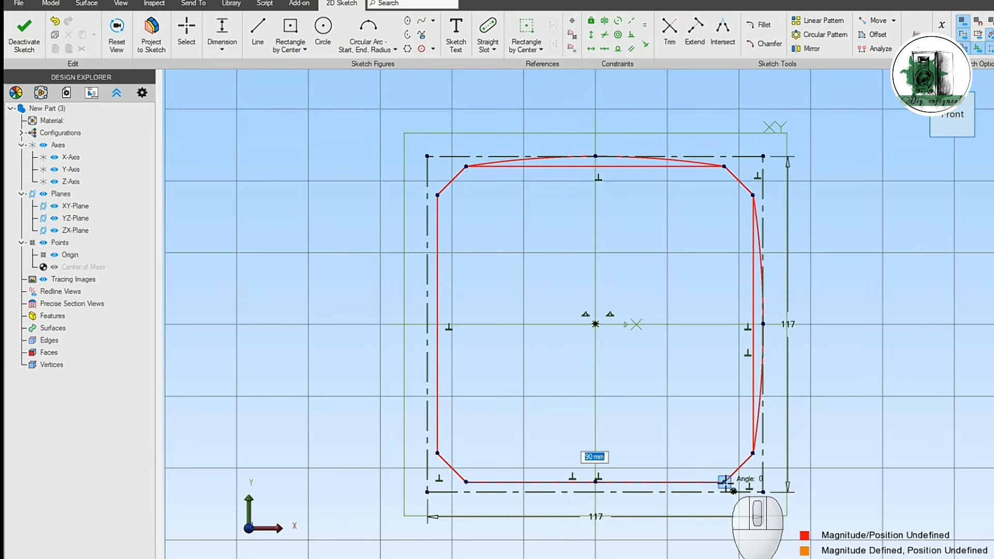
pyautogui.click(597, 491)
pyautogui.click(438, 453)
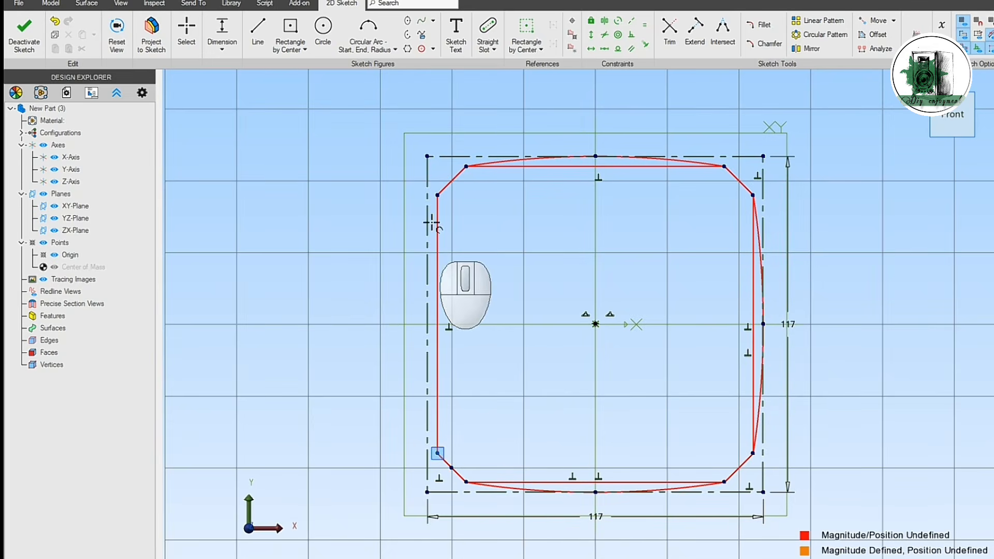
pyautogui.click(437, 195)
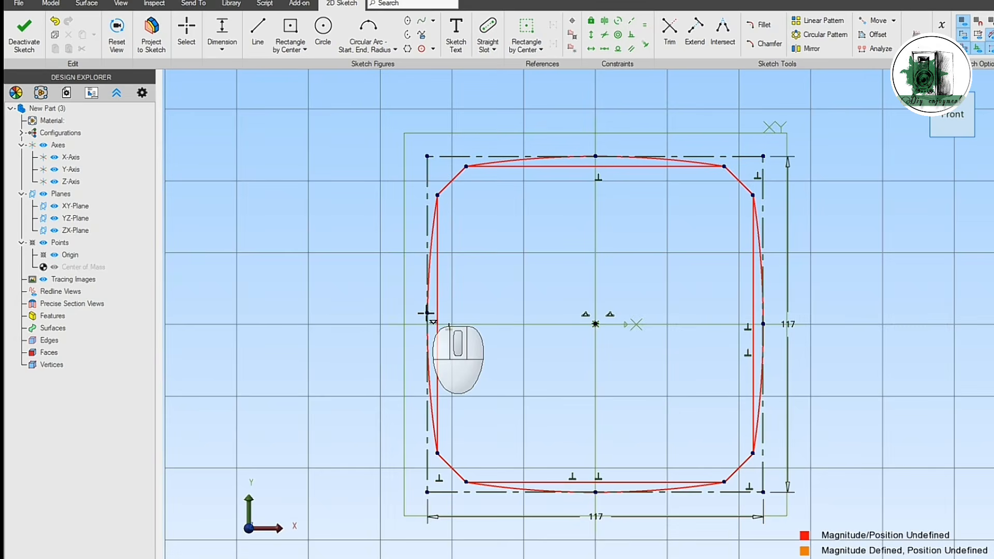
pyautogui.press('Escape')
# Step: Delete the four straight edges of the inner square, keeping the bulging arcs and the corner chamfers as the outline
pyautogui.click(604, 167)
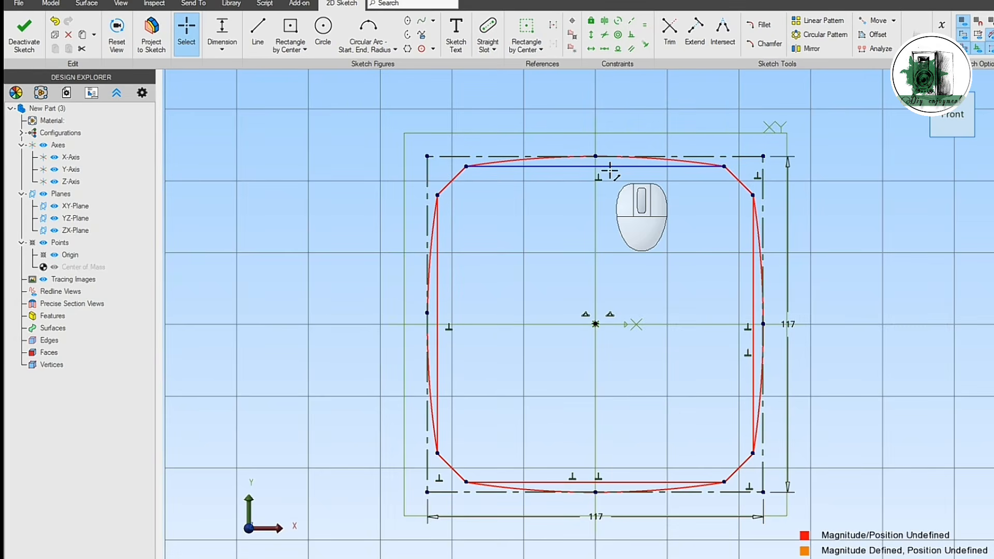
pyautogui.click(751, 258)
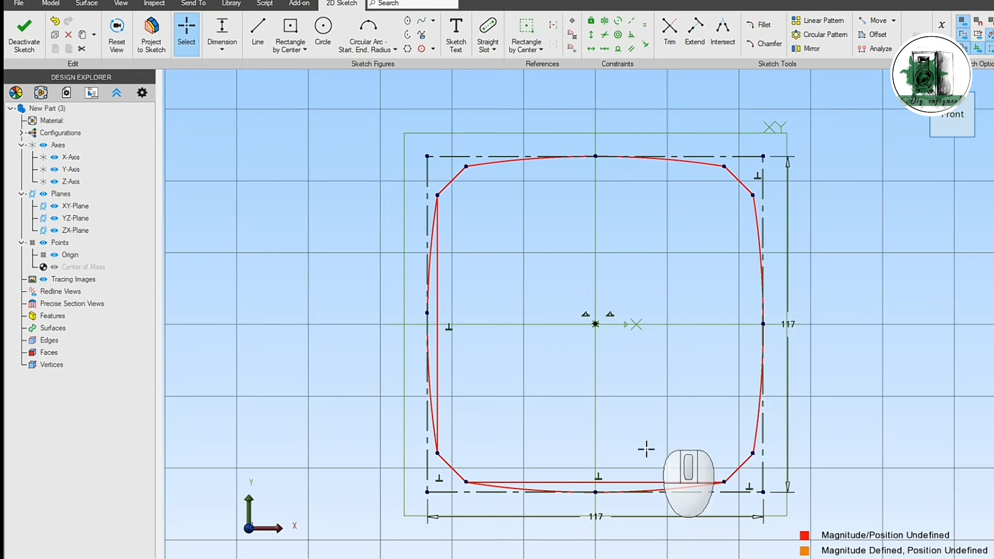
pyautogui.click(643, 482)
pyautogui.click(492, 393)
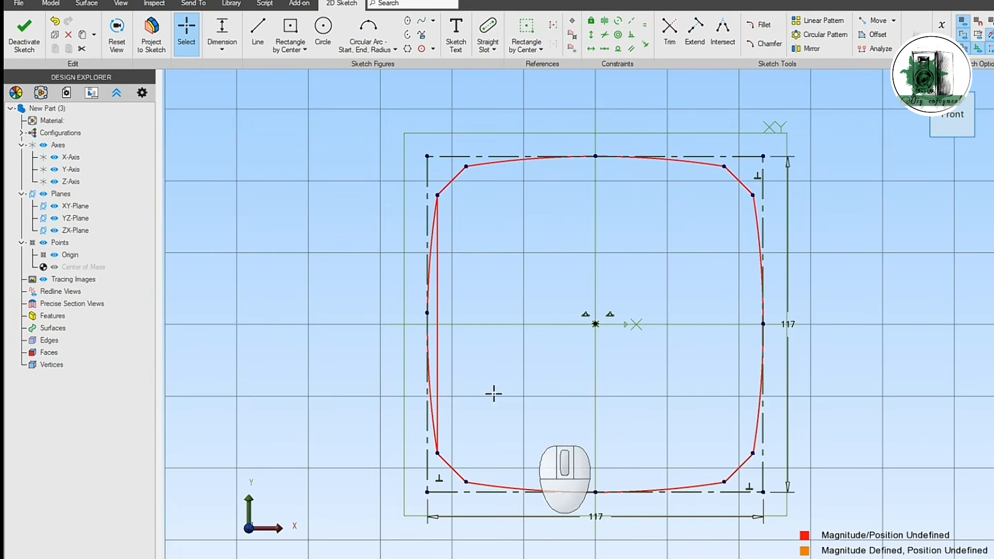
pyautogui.click(438, 342)
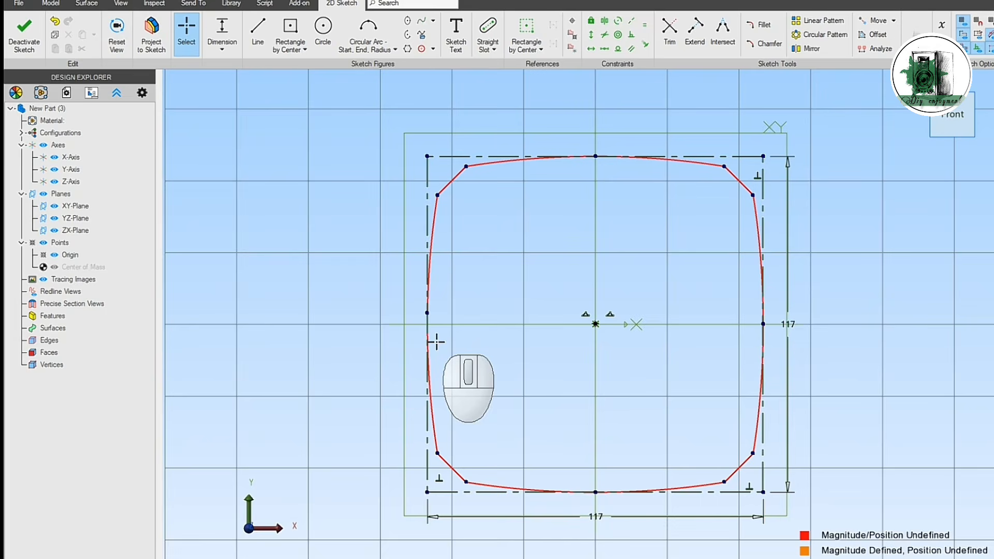
# Step: Draw a 3 mm vertical reference line downward from the midpoint of the reference square's upper edge
pyautogui.click(540, 50)
pyautogui.click(541, 68)
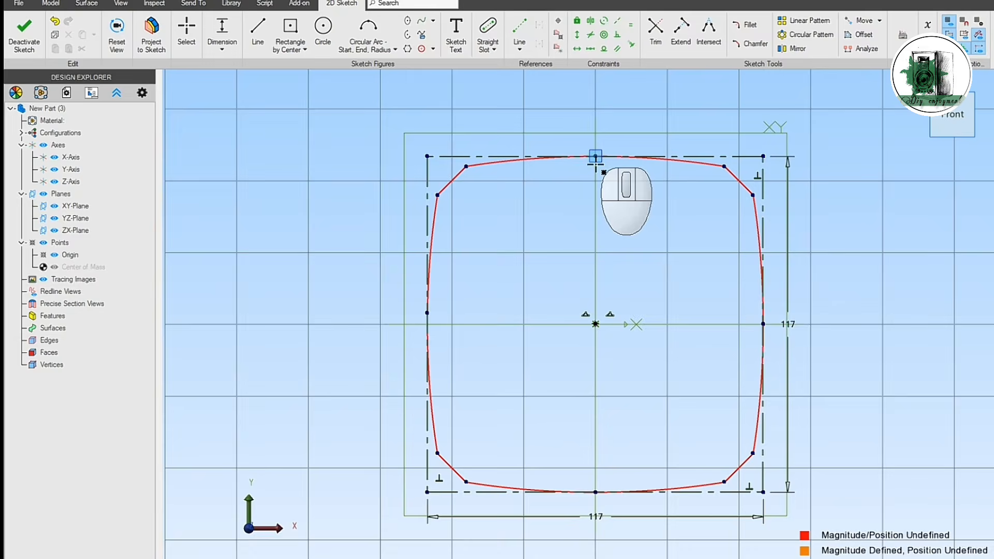
pyautogui.click(595, 156)
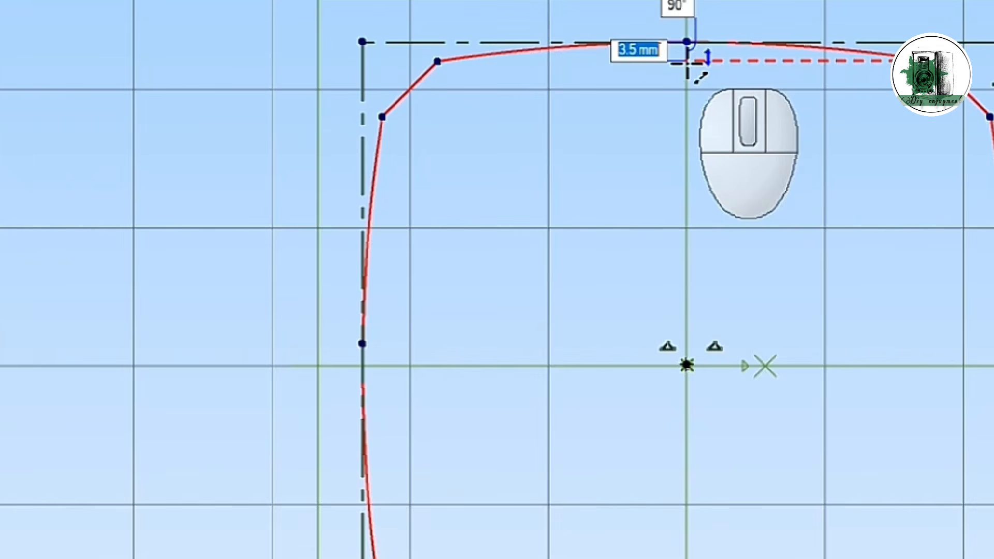
pyautogui.press('Return')
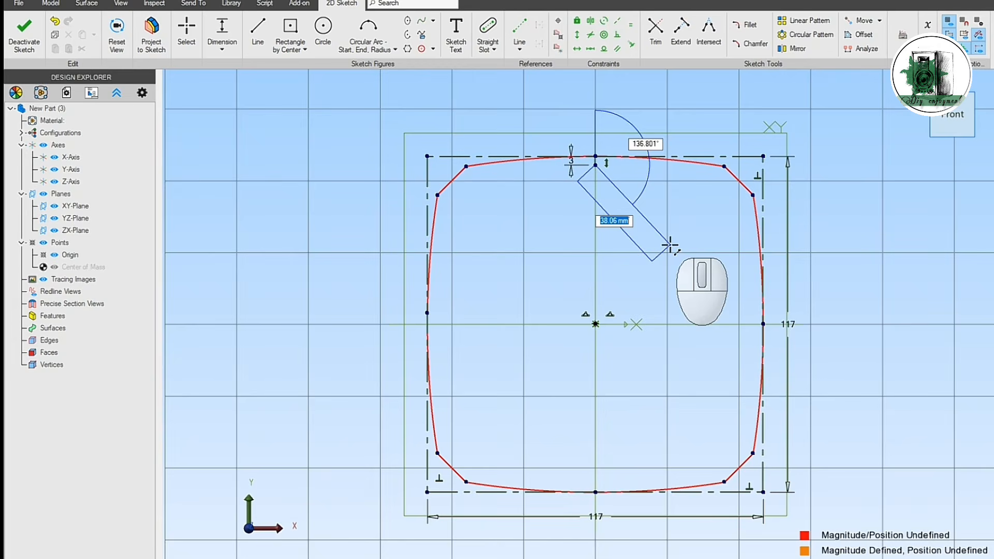
pyautogui.press('Escape')
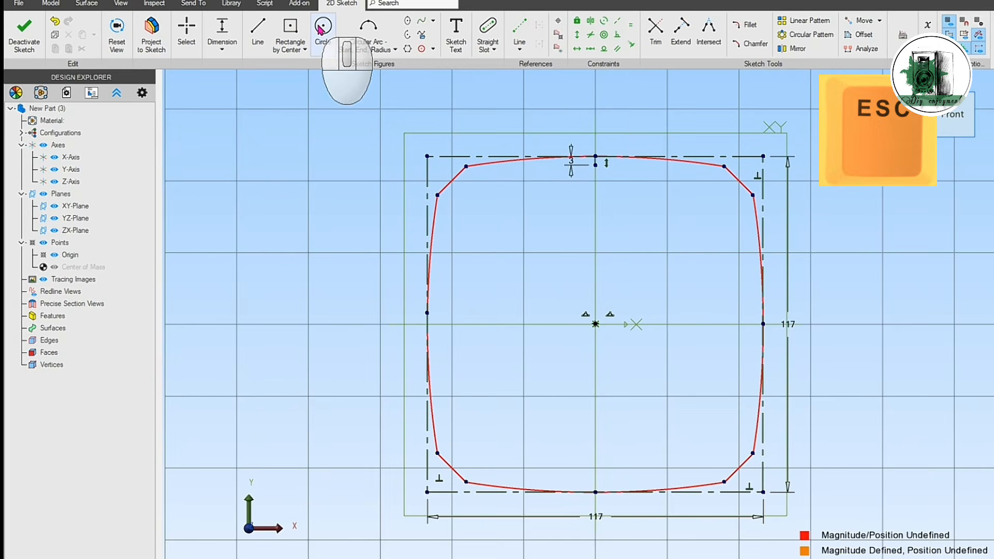
# Step: Draw a circle centred on the origin through the 3 mm reference line's lower end, and dimension that point's distance from the origin
pyautogui.click(322, 29)
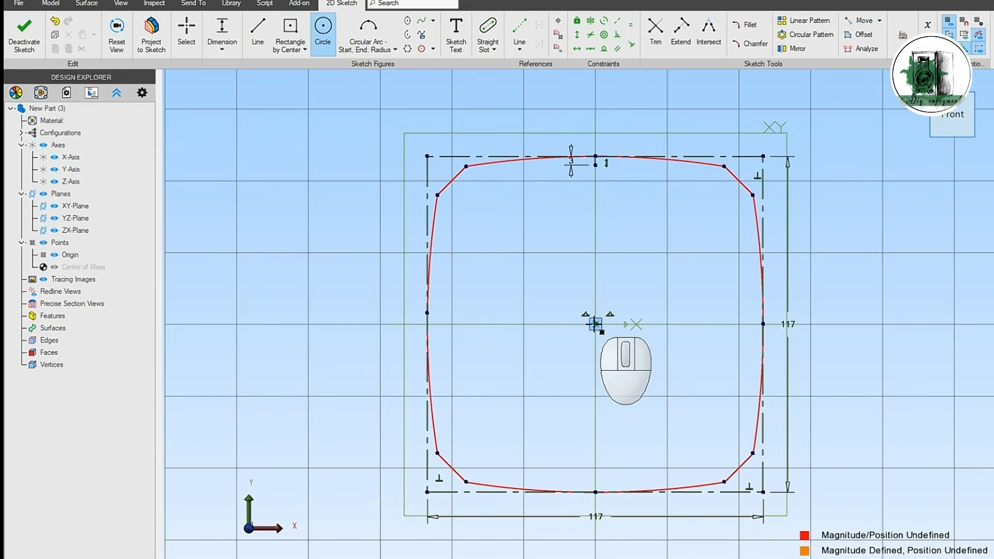
pyautogui.click(637, 344)
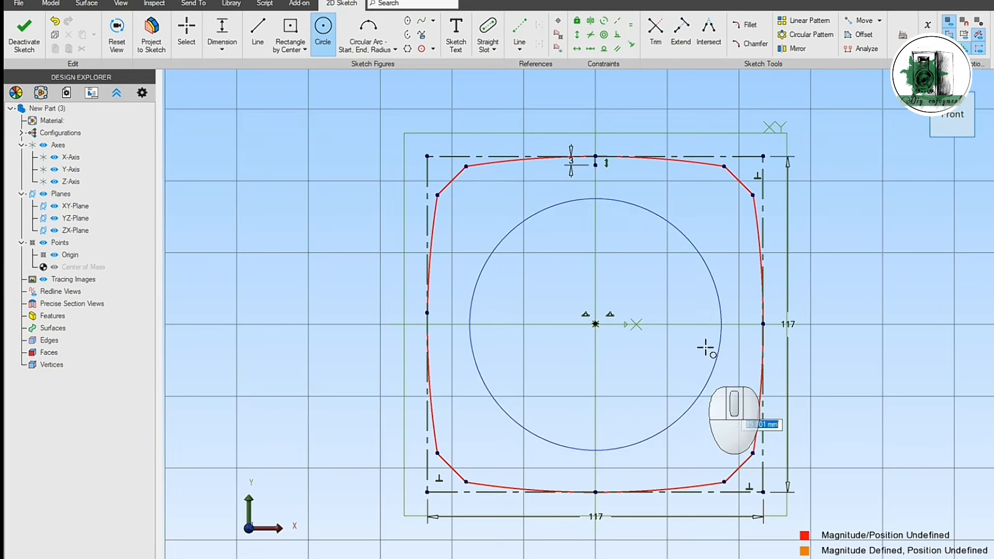
pyautogui.click(596, 165)
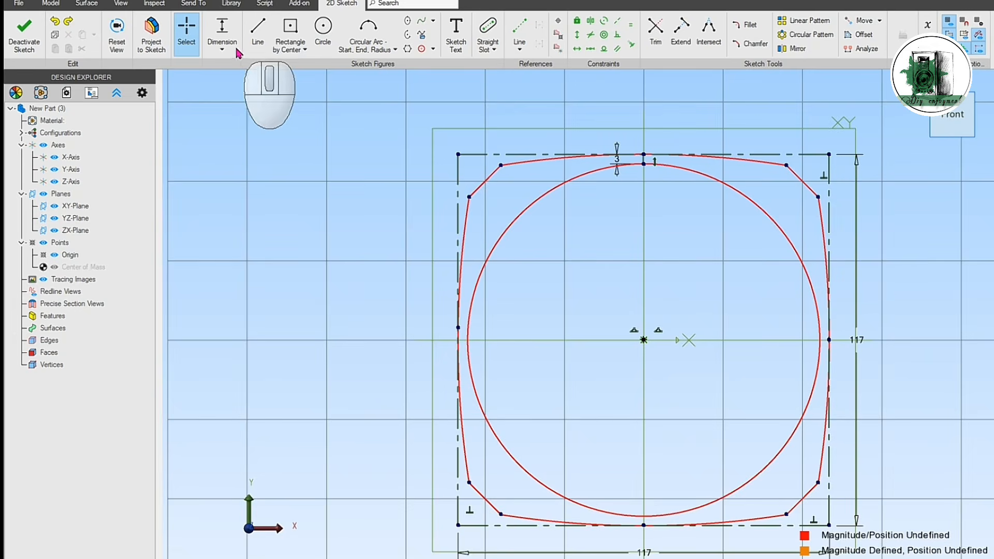
pyautogui.click(225, 32)
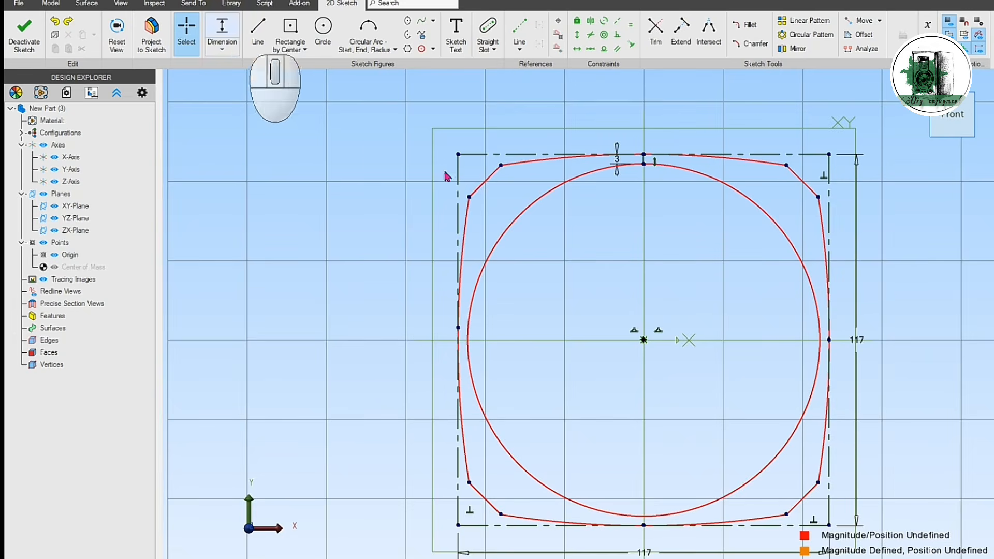
pyautogui.click(644, 164)
pyautogui.click(638, 253)
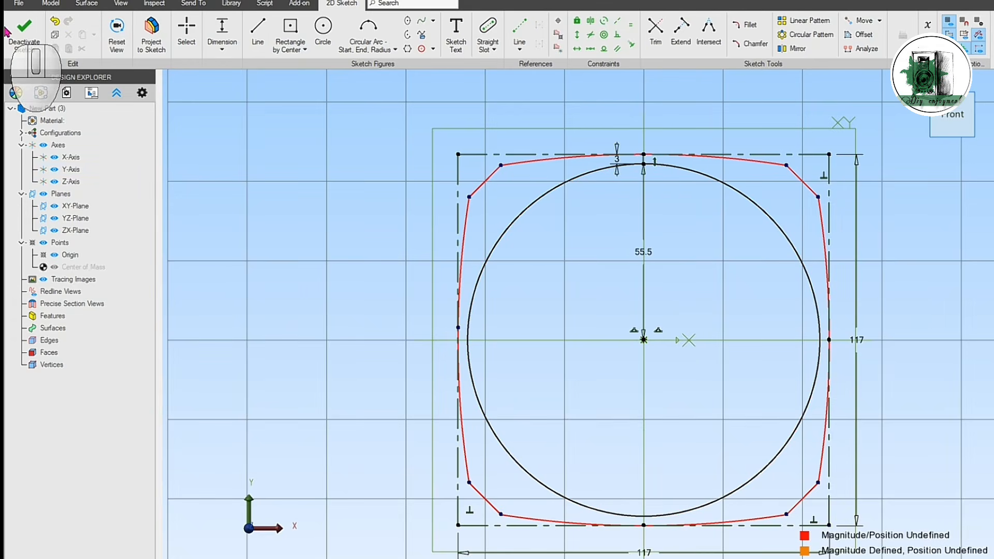
# Step: Finish the frame sketch and extrude it to a depth of 2 mm
pyautogui.click(23, 32)
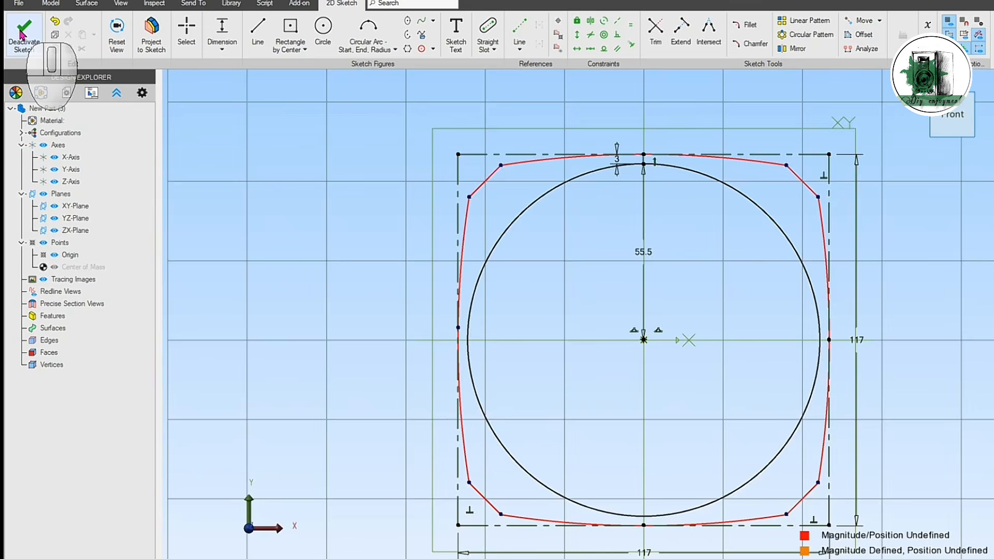
pyautogui.click(65, 401)
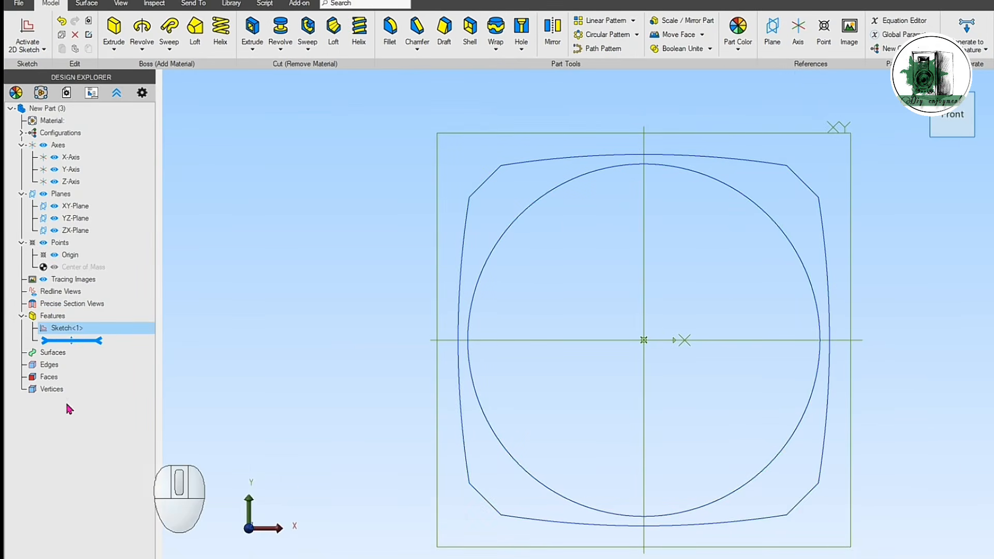
pyautogui.click(108, 332)
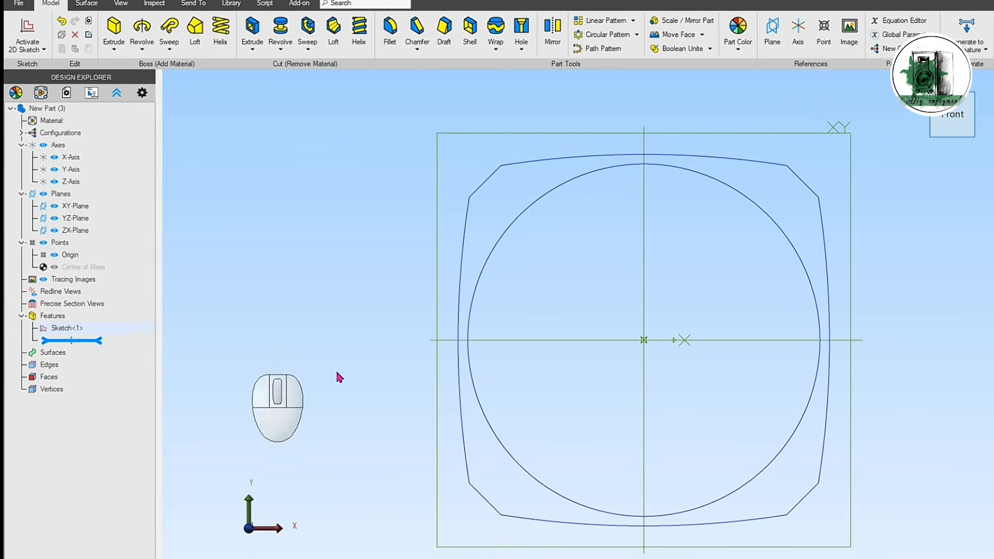
pyautogui.click(112, 32)
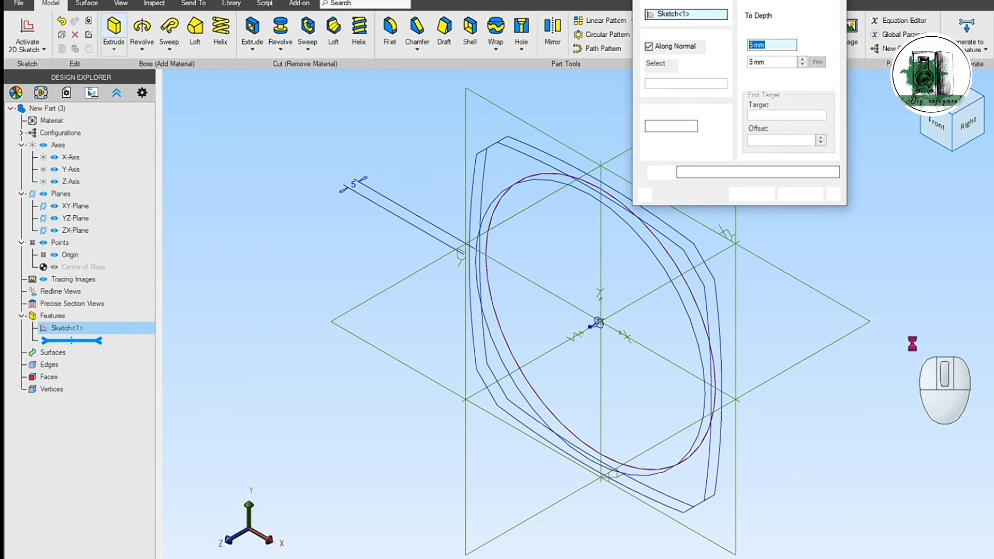
pyautogui.write('2')
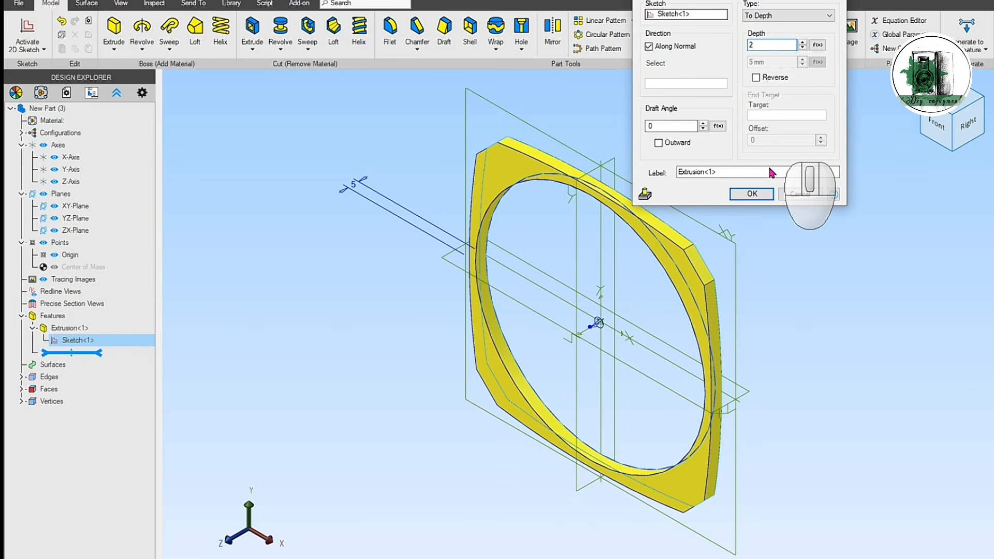
pyautogui.press('Return')
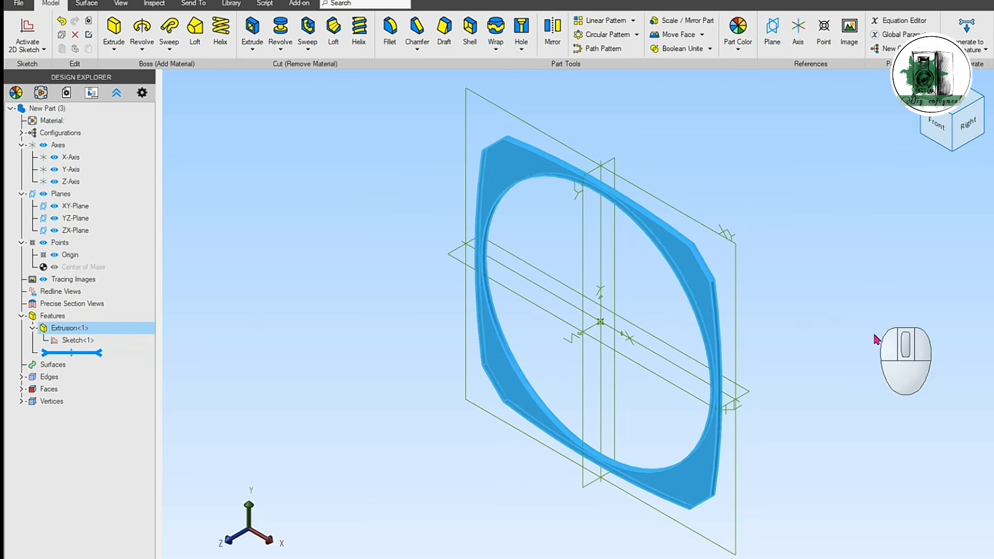
# Step: Start a sketch on the YZ-Plane and draw a vertical 55.5 mm reference line upward from the origin
pyautogui.moveTo(872, 342); pyautogui.dragTo(343, 274, button='middle')
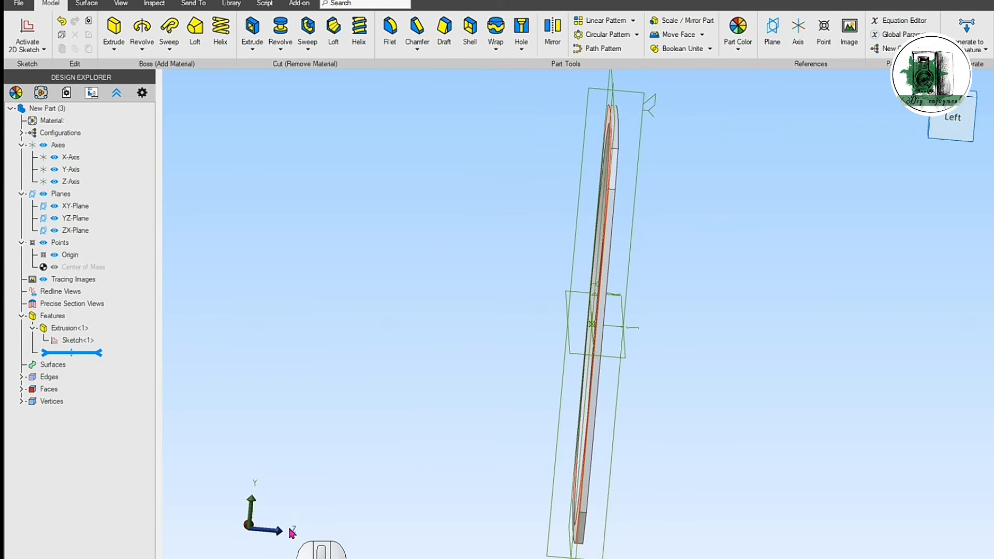
pyautogui.click(76, 218)
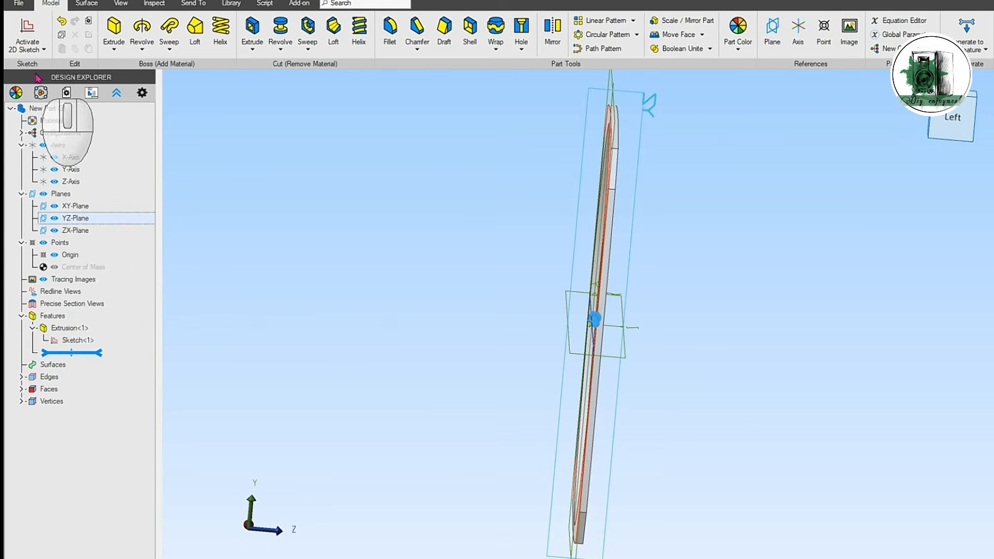
pyautogui.click(27, 28)
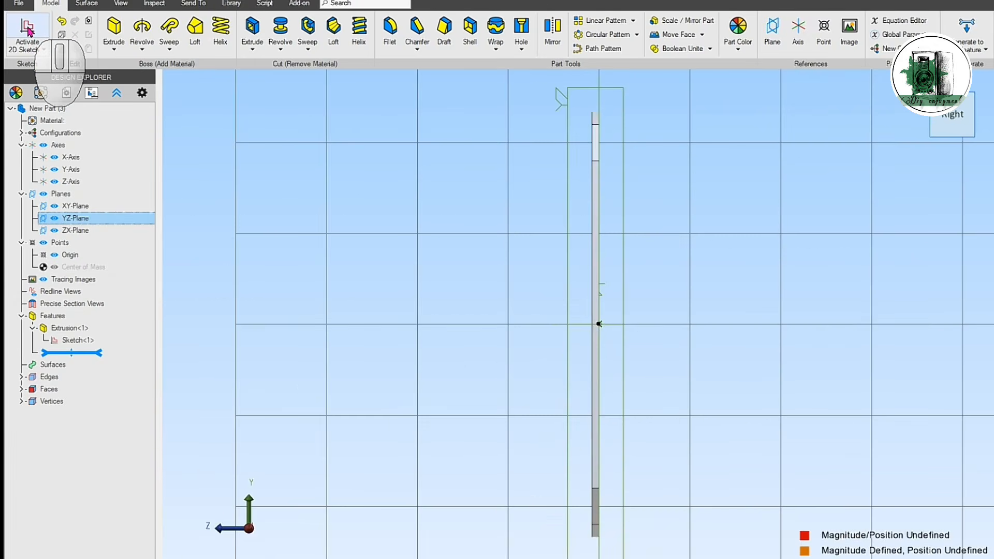
pyautogui.click(519, 26)
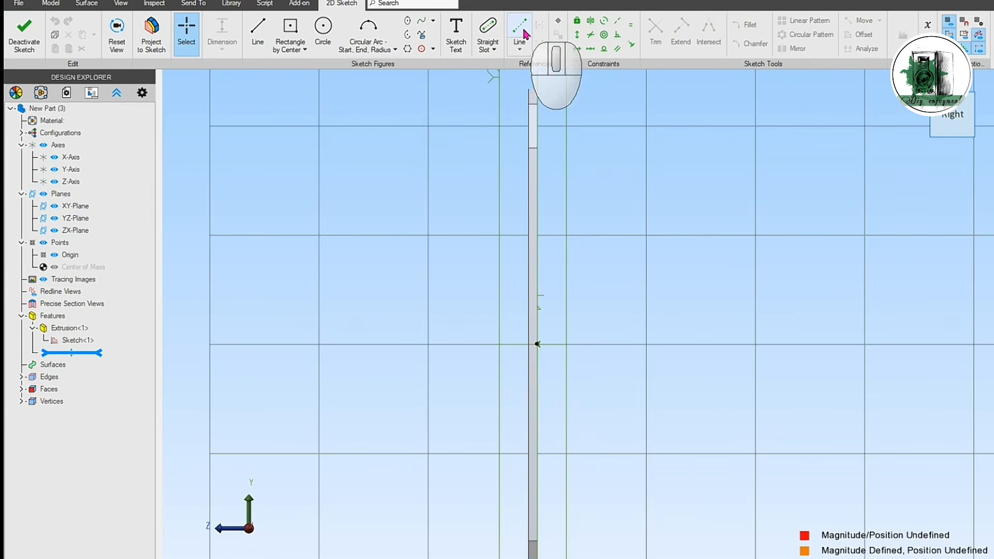
pyautogui.click(537, 345)
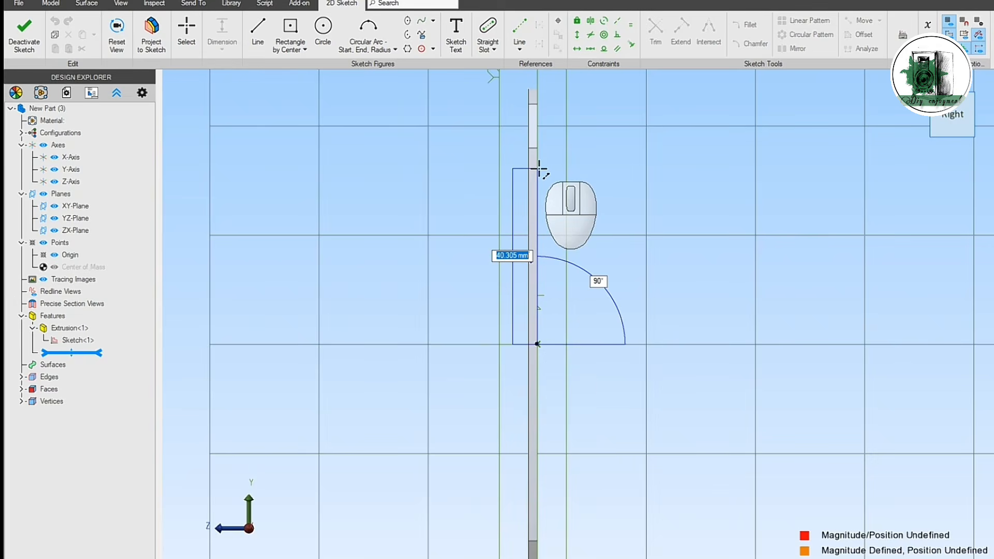
pyautogui.press('Return')
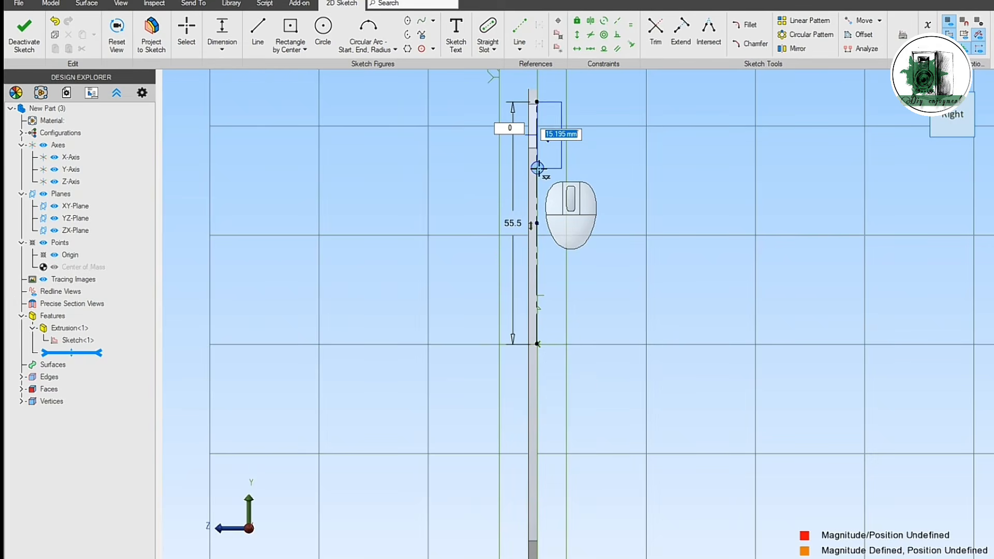
pyautogui.press('Escape')
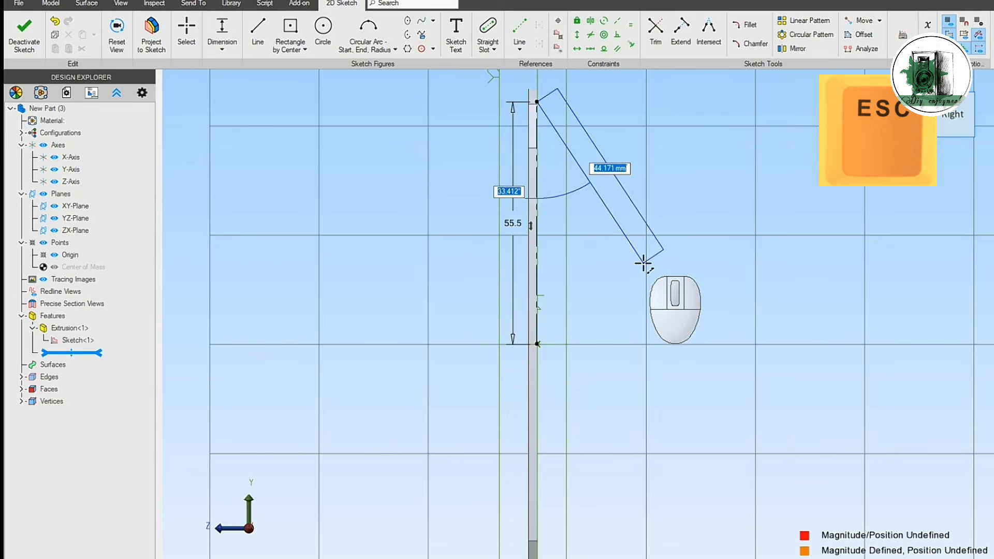
pyautogui.press('Escape')
# Step: Draw a 3 mm line straight down from the upper end of the 55.5 mm reference line
pyautogui.moveTo(648, 290)
pyautogui.mouseDown(button='middle')
pyautogui.moveTo(639, 291)
pyautogui.moveTo(648, 292)
pyautogui.mouseUp(button='middle')
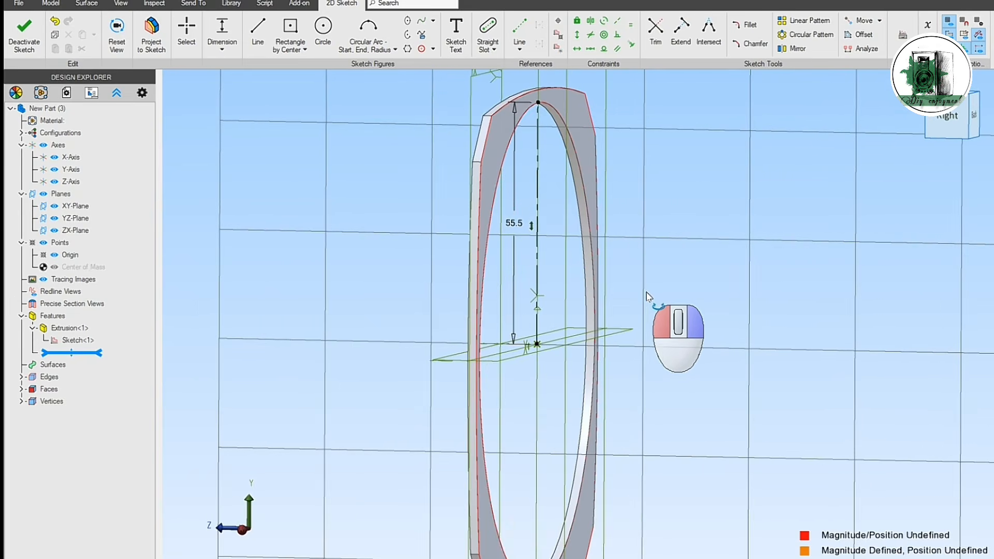
pyautogui.click(258, 28)
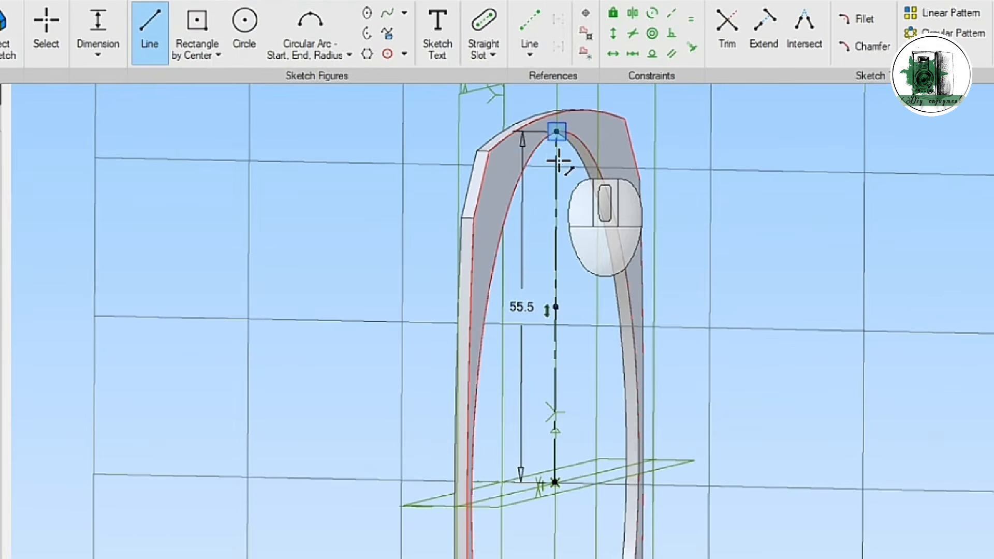
pyautogui.press('Escape')
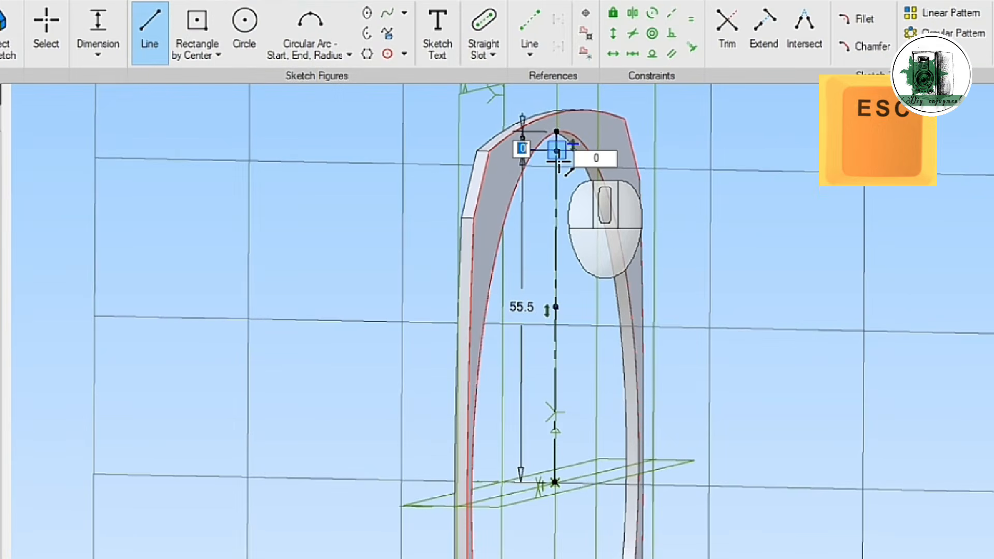
# Step: Draw a 5 mm radius start-end-radius arc from the 3 mm line's lower end to the vertical reference line, bulging toward positive Z
pyautogui.click(556, 151)
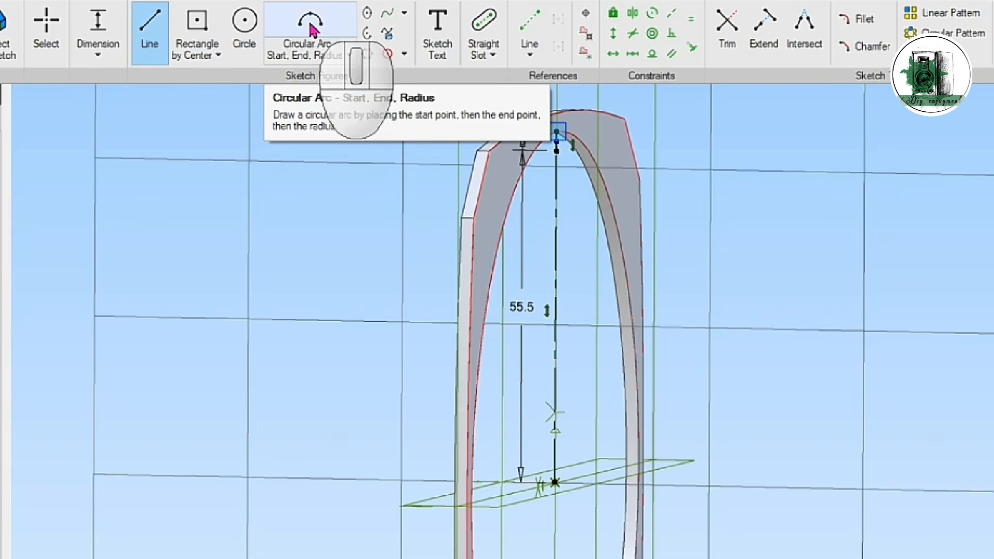
pyautogui.click(557, 228)
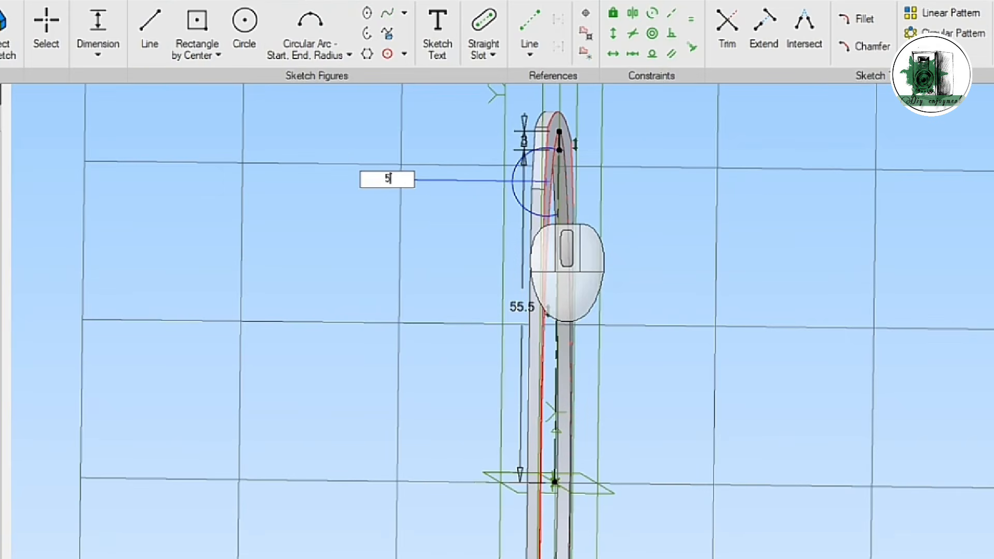
pyautogui.click(521, 206)
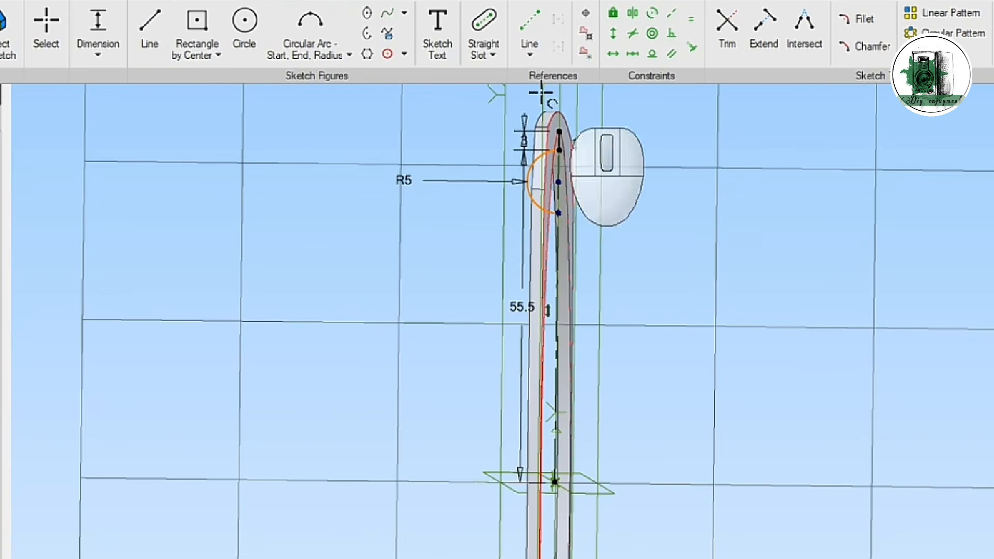
# Step: Draw a 30 mm reference line from the origin along positive Z, followed by a 10 mm reference line upward from its end
pyautogui.click(555, 481)
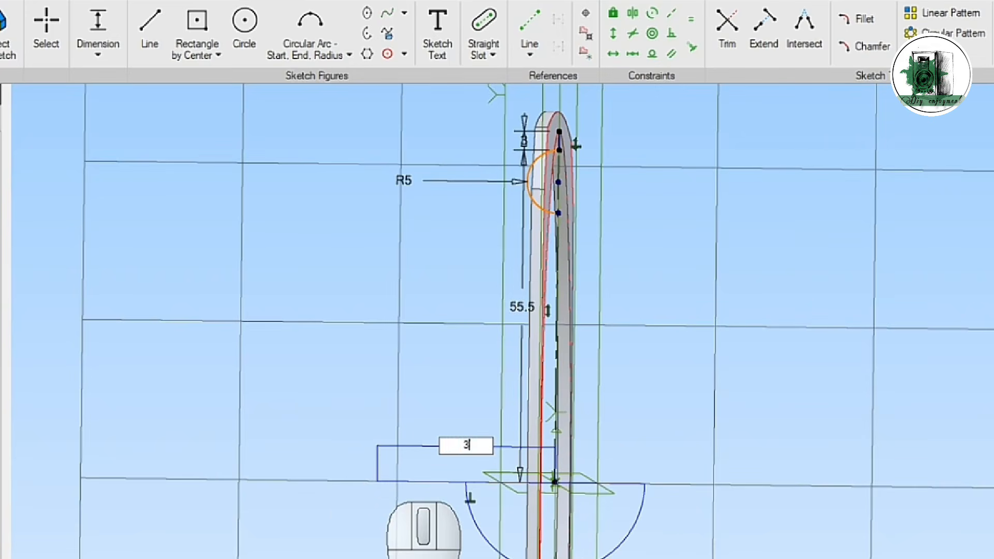
pyautogui.write('30')
pyautogui.press('Return')
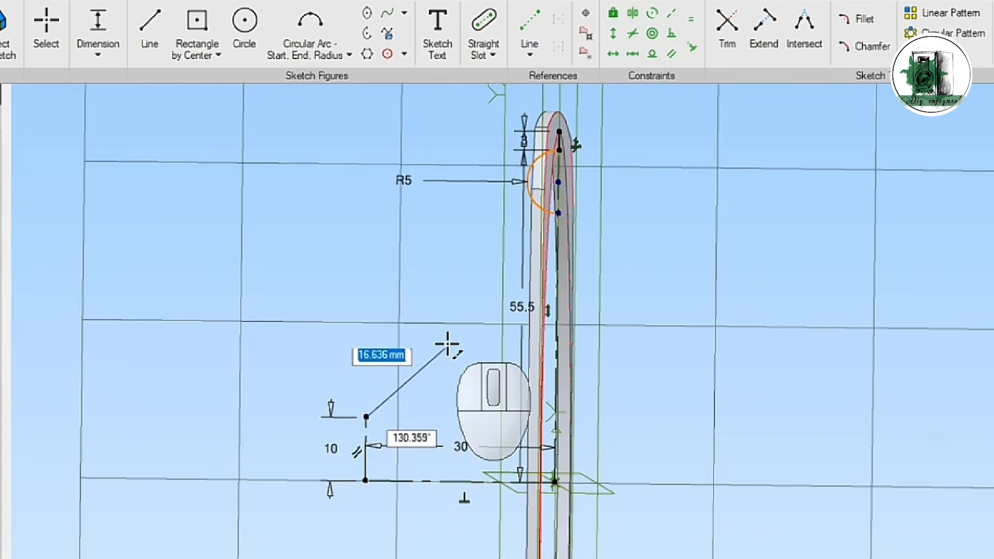
pyautogui.press('Escape')
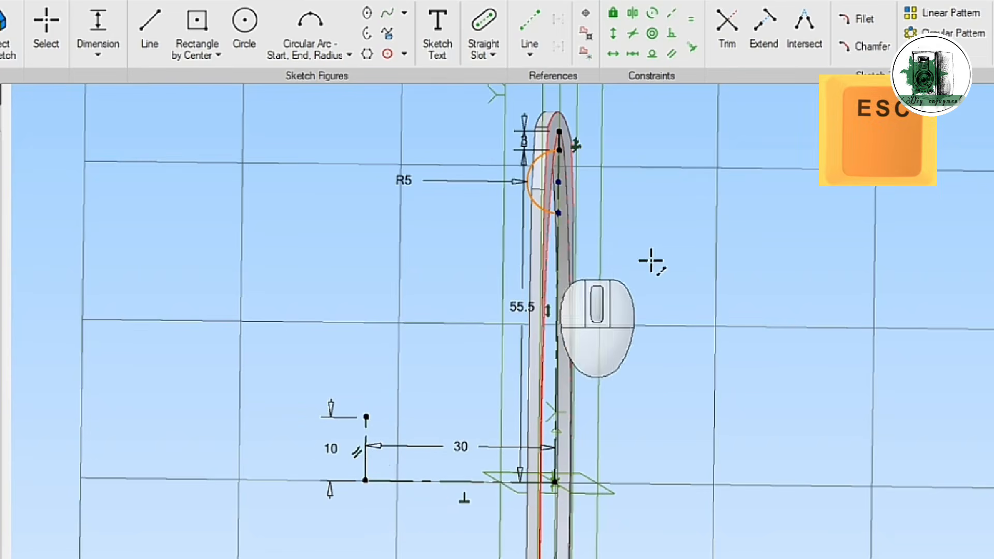
# Step: Draw a line from the lower end of the 5 mm radius arc to the upper end of the 10 mm reference line
pyautogui.click(150, 26)
pyautogui.click(558, 213)
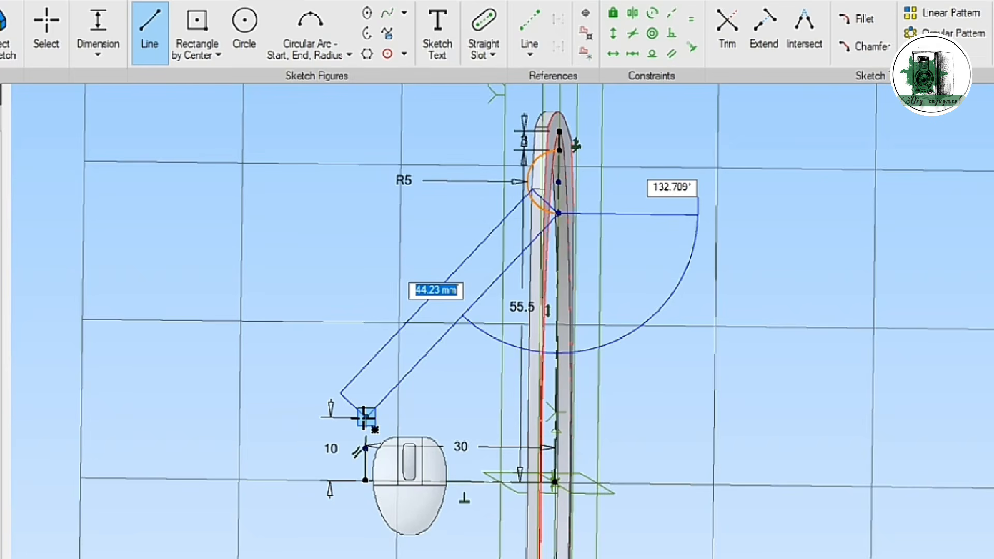
pyautogui.click(366, 416)
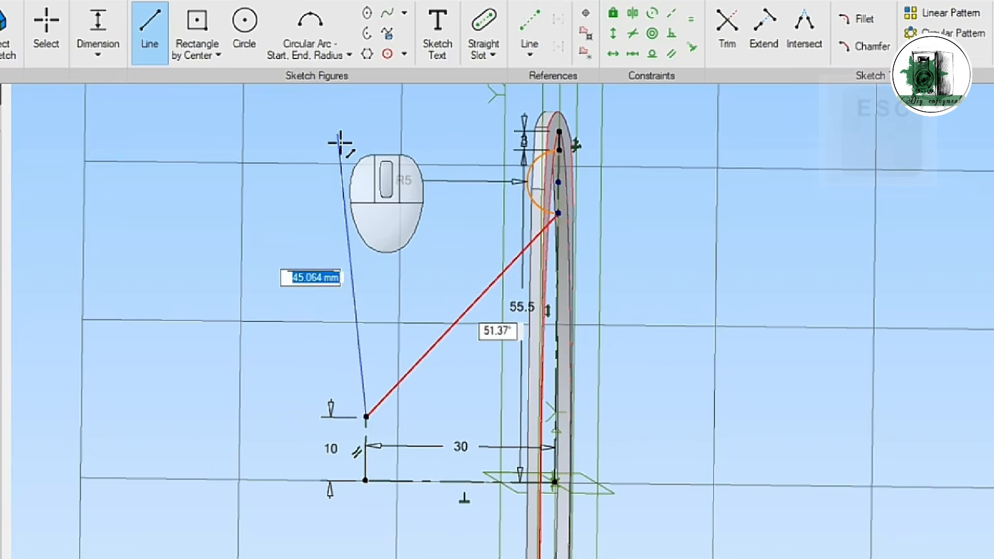
pyautogui.press('Escape')
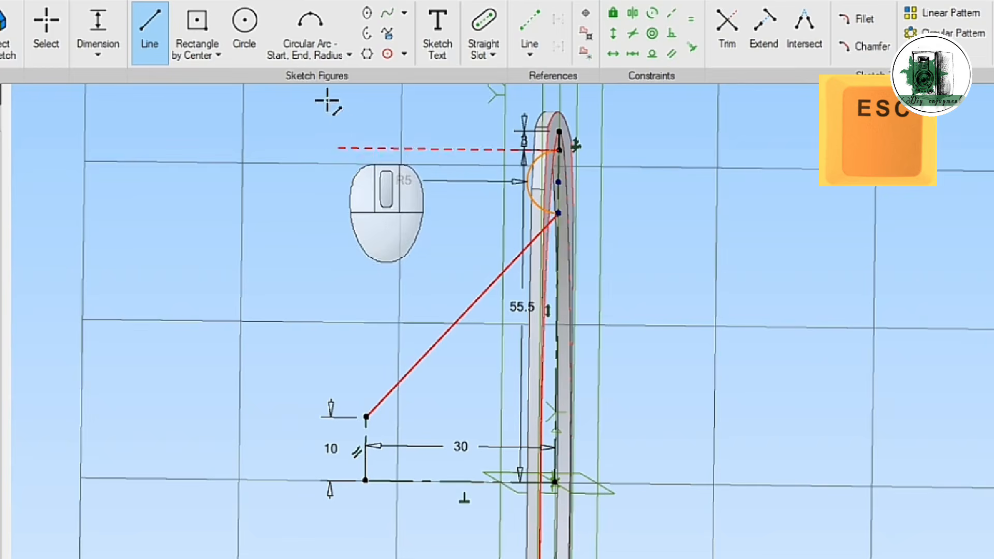
# Step: Draw a 90° arc of 10 mm radius centered on the 30 mm reference line's outer end, from the 10 mm reference line's top to the horizontal reference line
pyautogui.click(339, 61)
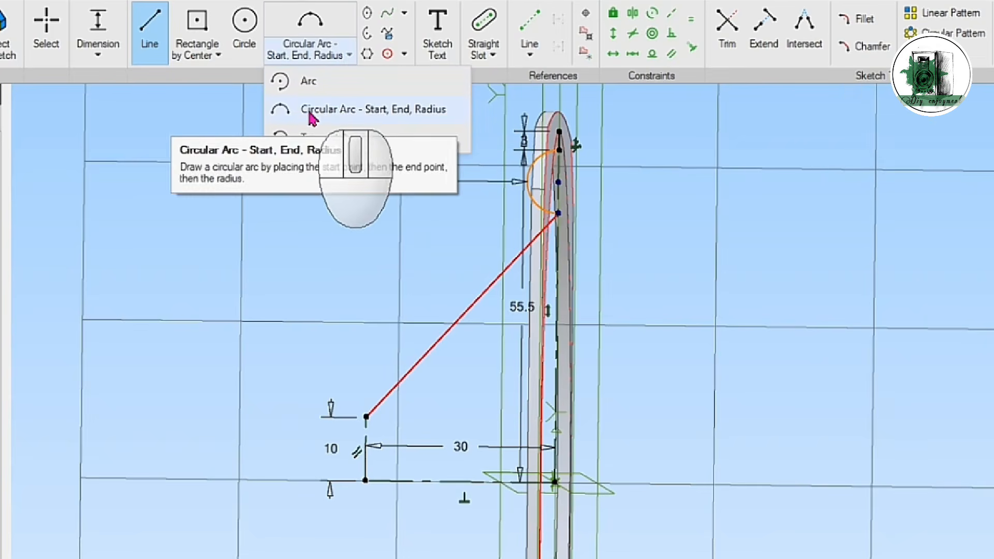
pyautogui.click(295, 82)
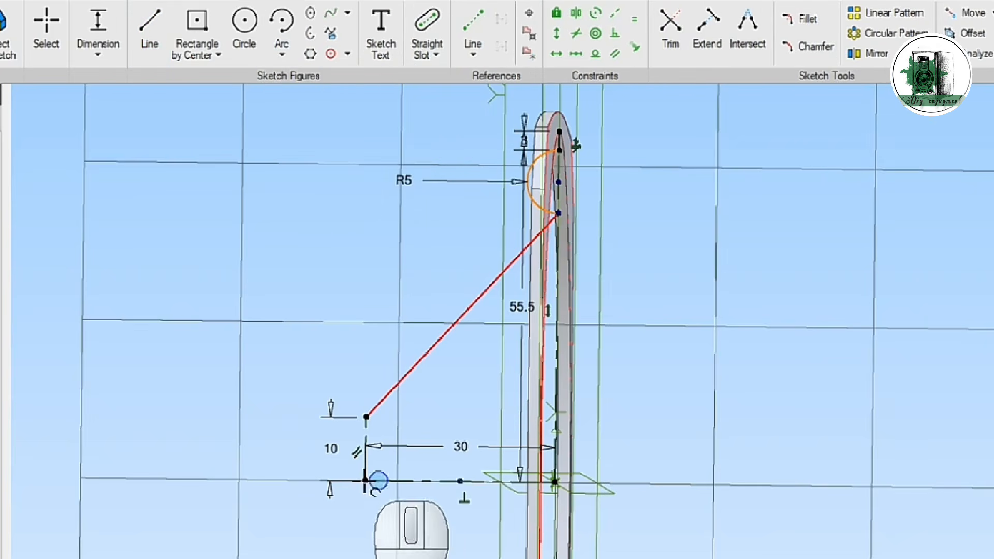
pyautogui.click(367, 482)
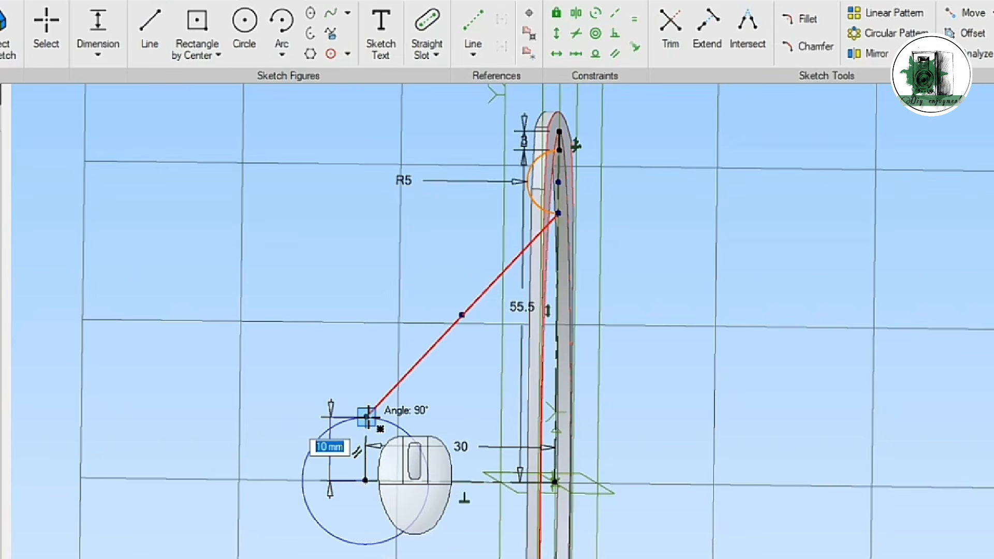
pyautogui.click(368, 418)
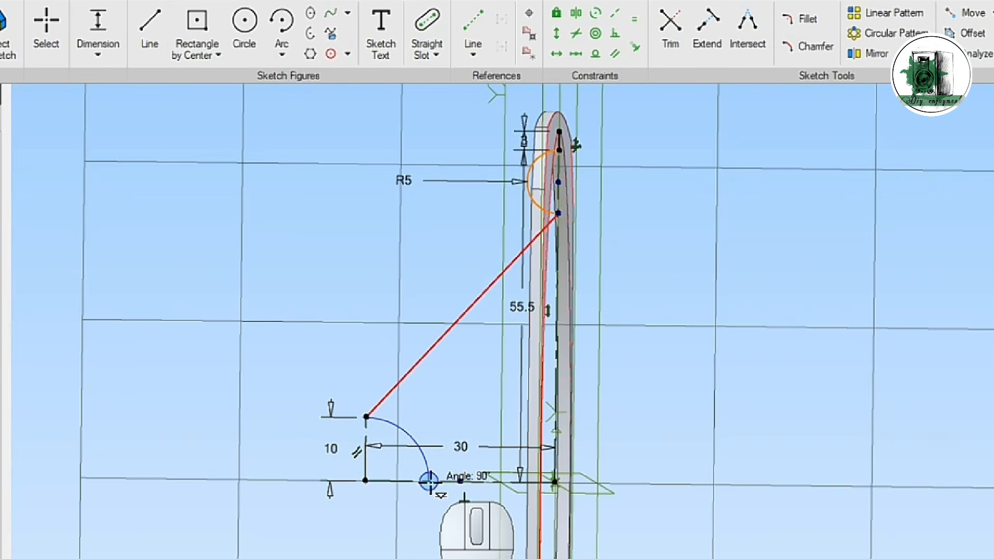
pyautogui.click(428, 481)
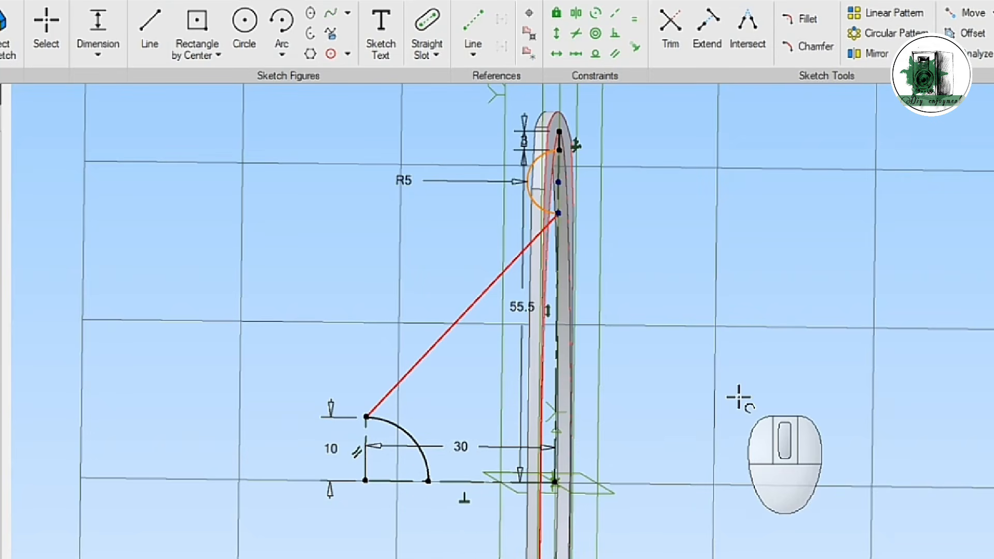
pyautogui.press('Escape')
# Step: Close the cone profile with a slanted line parallel to the existing one, a vertical line and a horizontal line to the arc, and finish the sketch
pyautogui.click(150, 22)
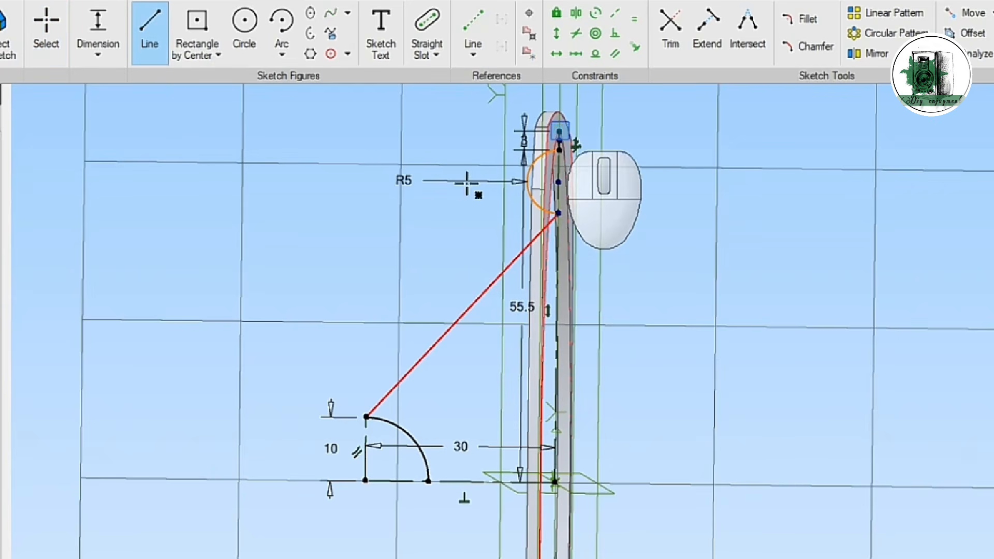
pyautogui.click(559, 133)
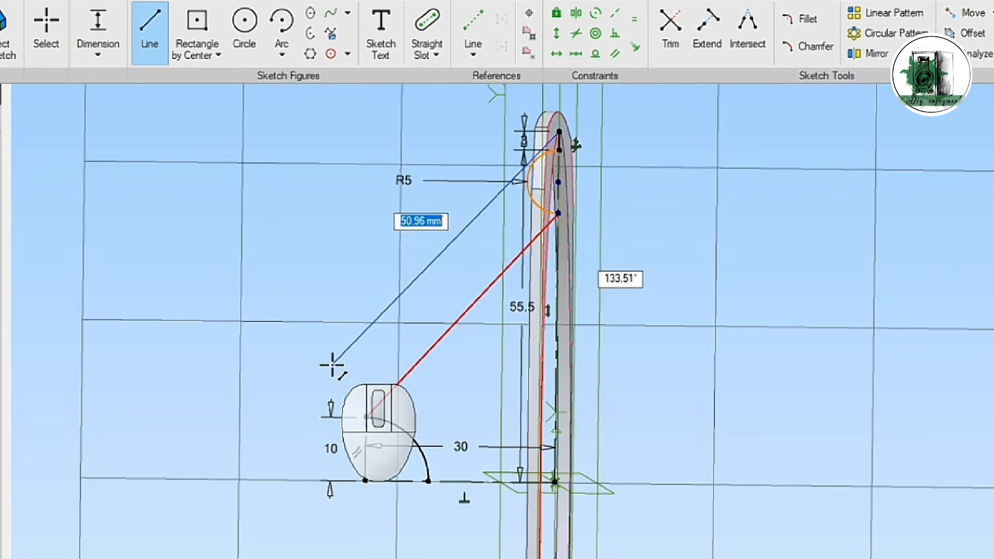
pyautogui.click(318, 384)
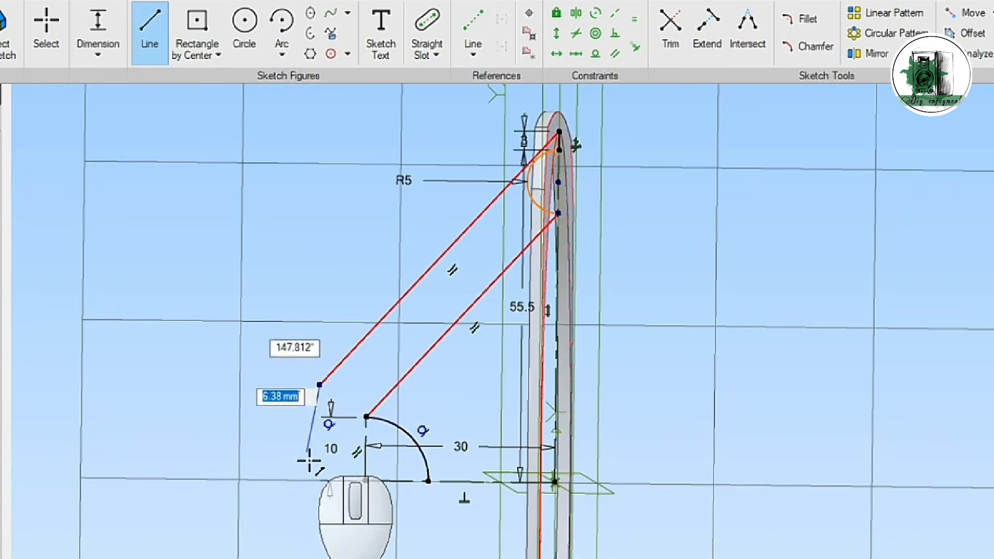
pyautogui.click(318, 480)
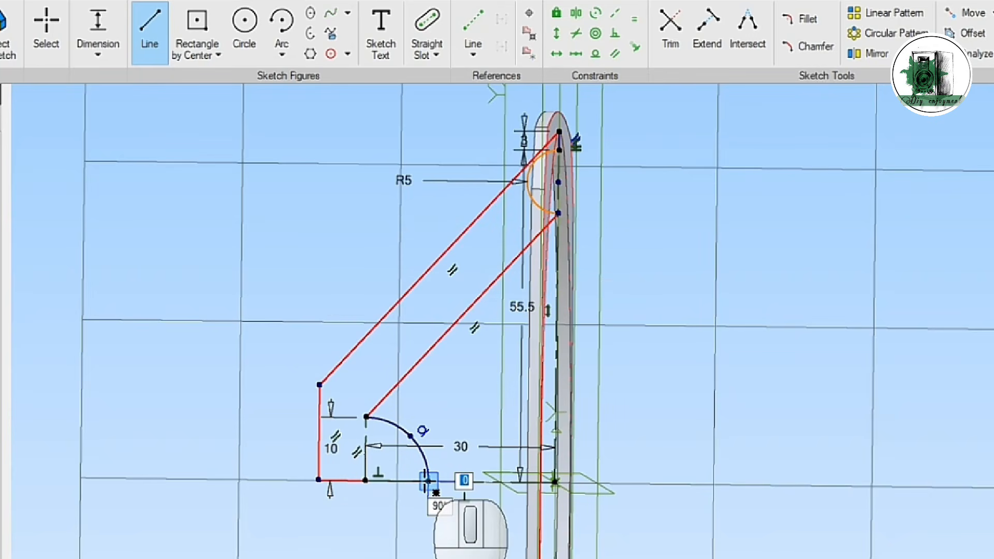
pyautogui.press('Escape')
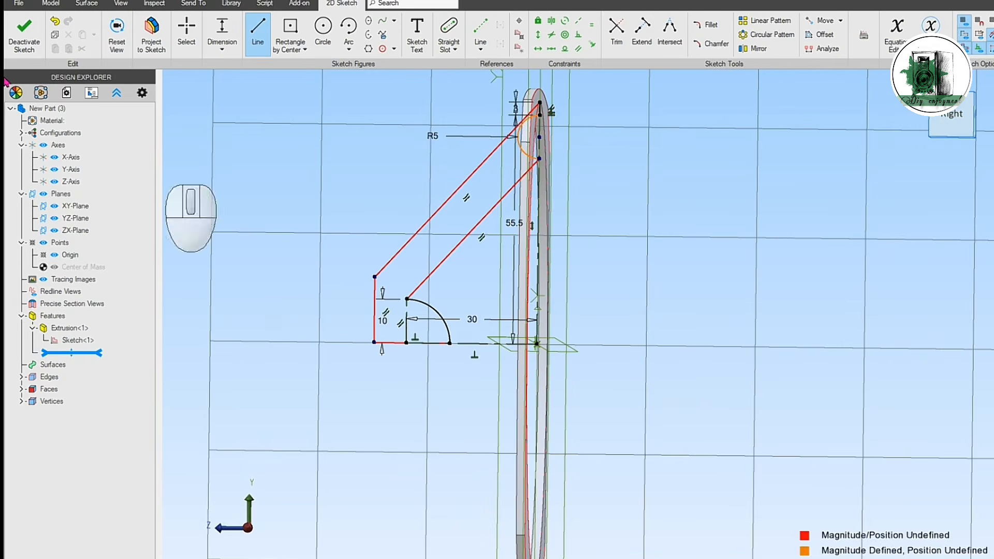
pyautogui.click(17, 32)
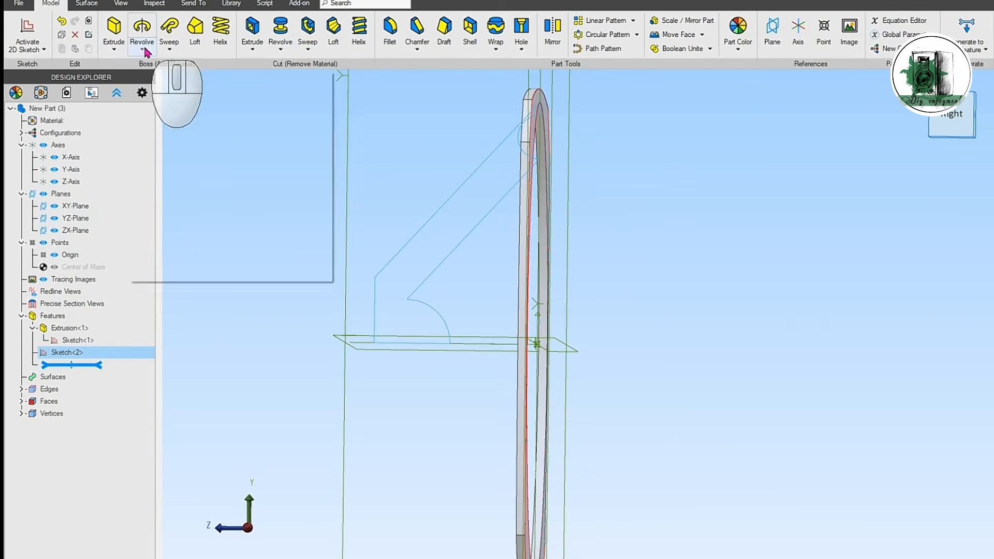
# Step: Revolve the cone profile sketch 360° around the Z-Axis as a boss
pyautogui.click(142, 30)
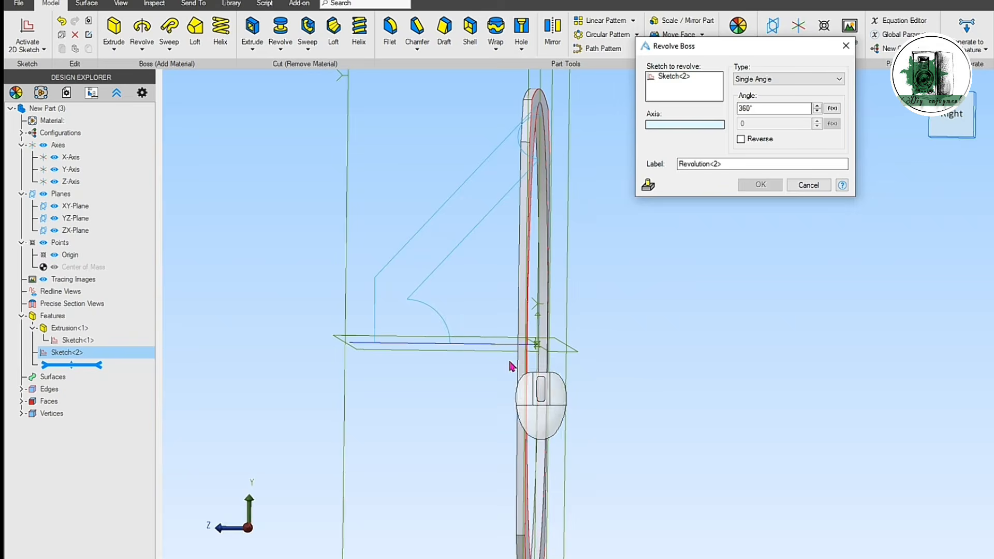
pyautogui.click(498, 345)
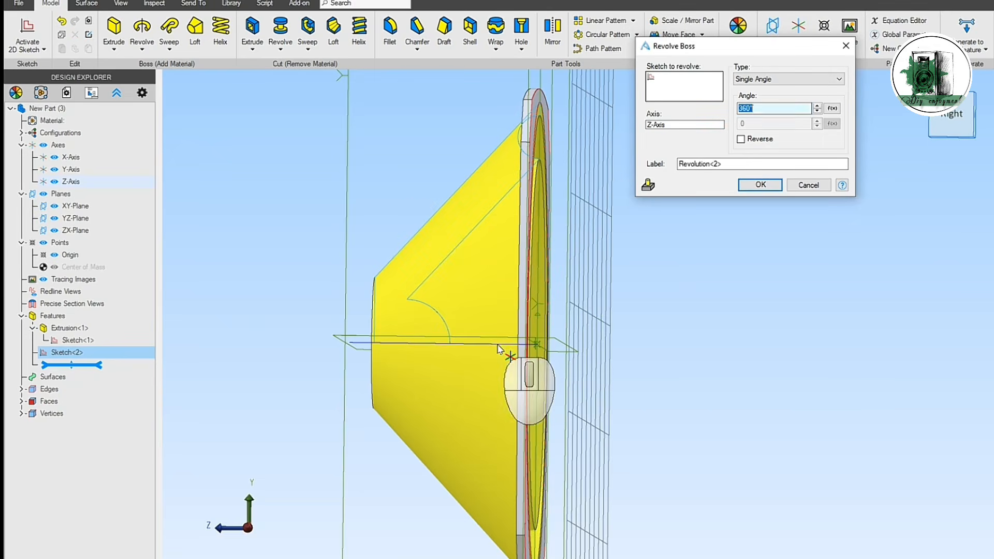
pyautogui.moveTo(852, 296); pyautogui.dragTo(817, 299, button='middle')
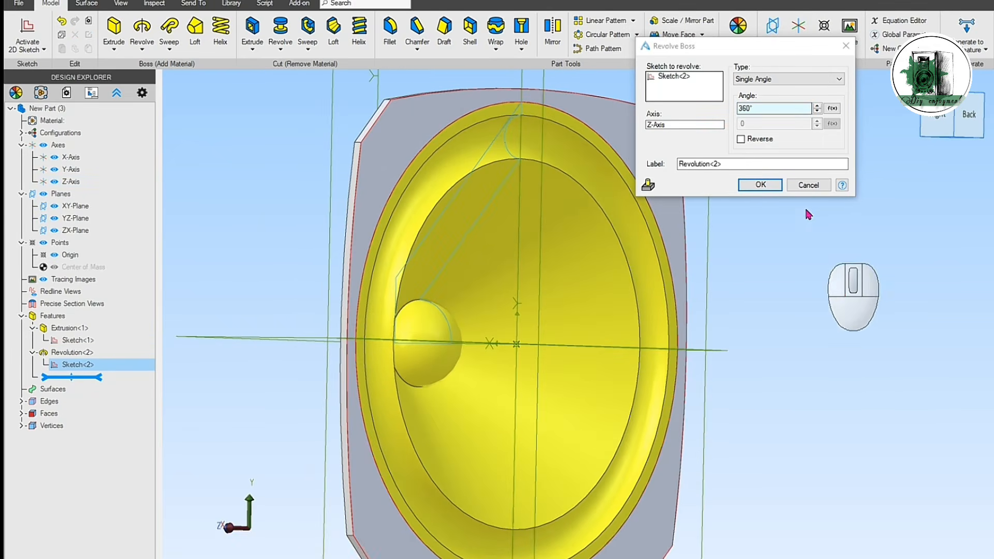
pyautogui.click(760, 185)
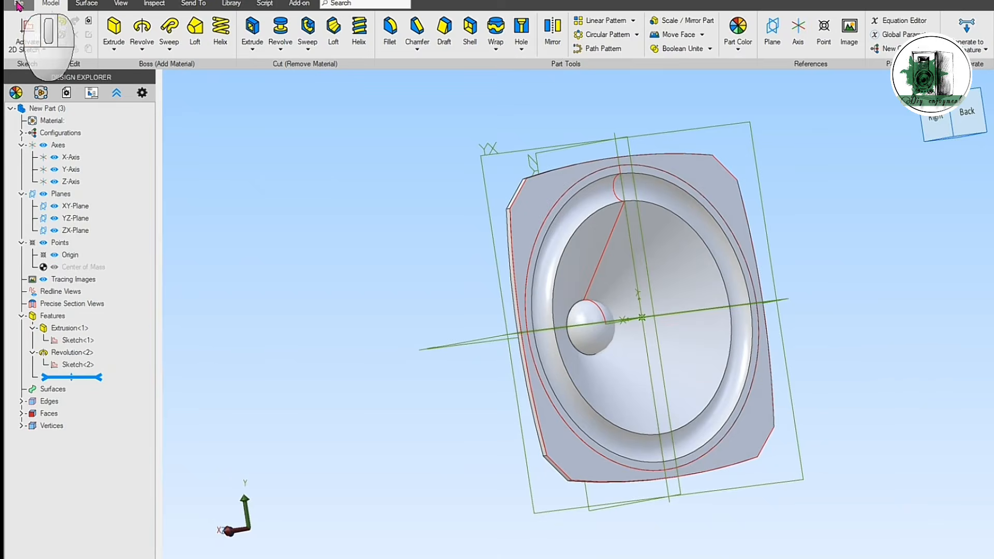
# Step: Save the part to the Desktop as My-horn in AD_PRT format
pyautogui.click(19, 3)
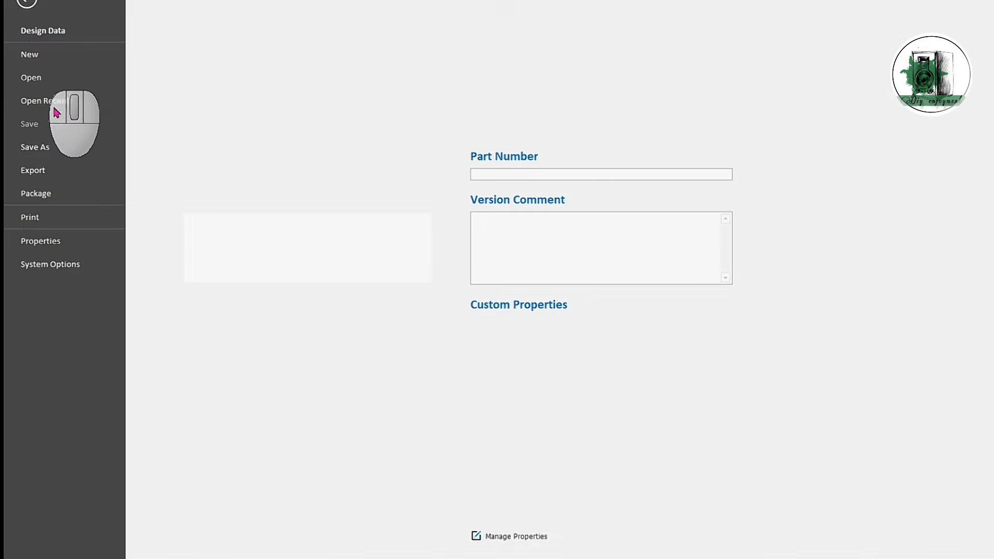
pyautogui.click(45, 150)
pyautogui.write('My-horn')
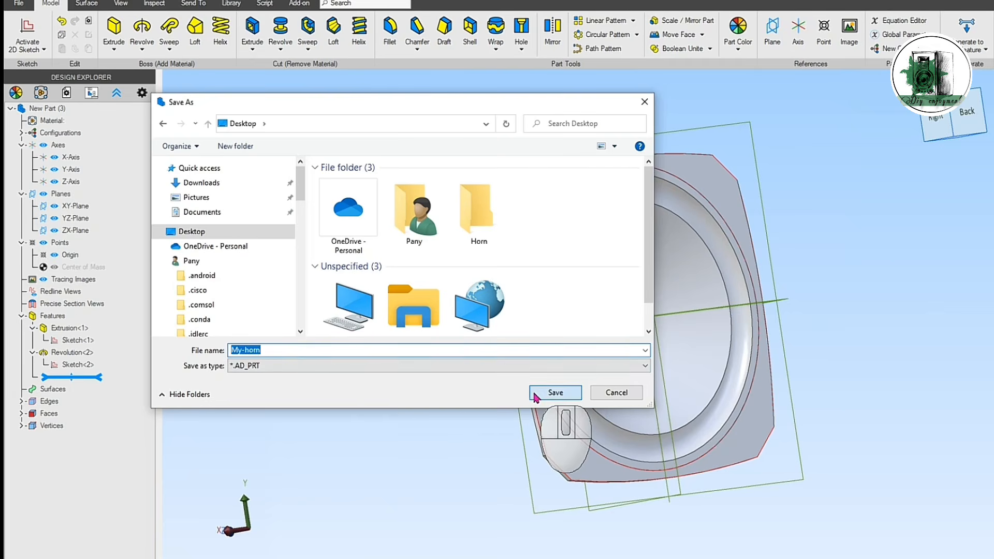
pyautogui.click(555, 393)
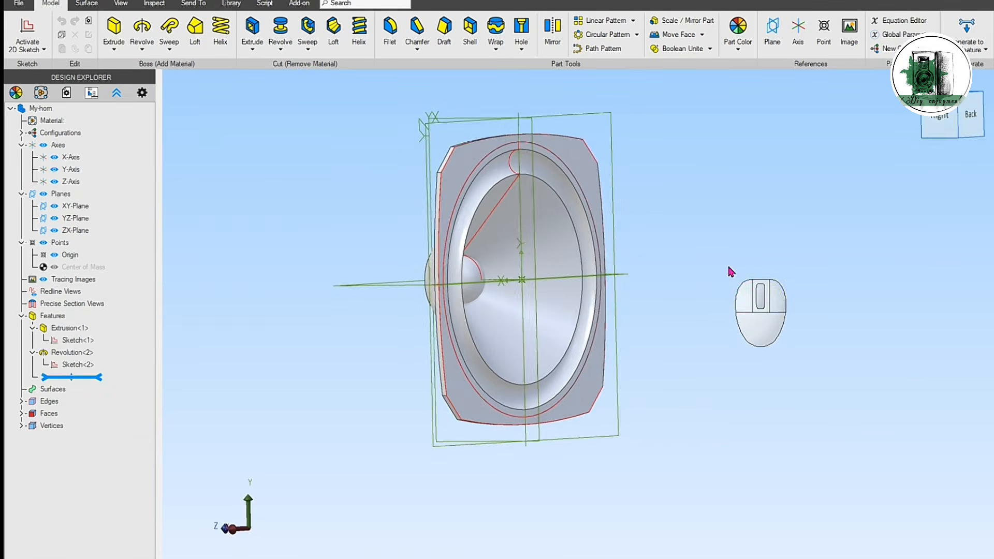
# Step: Sketch a rectangle 190 mm wide and 280 mm high on the XY-Plane, centered on the origin, and finish the sketch
pyautogui.moveTo(730, 271); pyautogui.dragTo(735, 311, button='right')
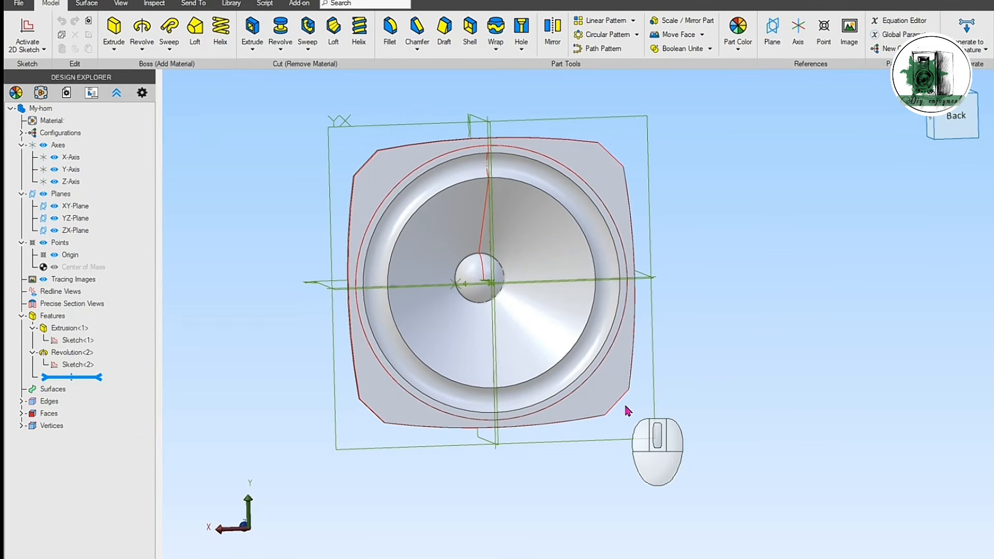
pyautogui.click(66, 206)
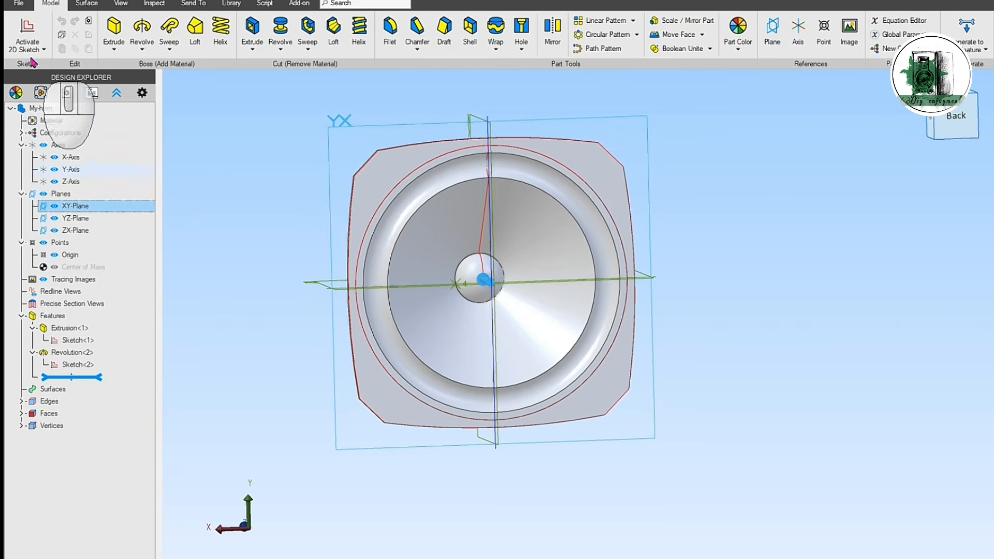
pyautogui.click(26, 32)
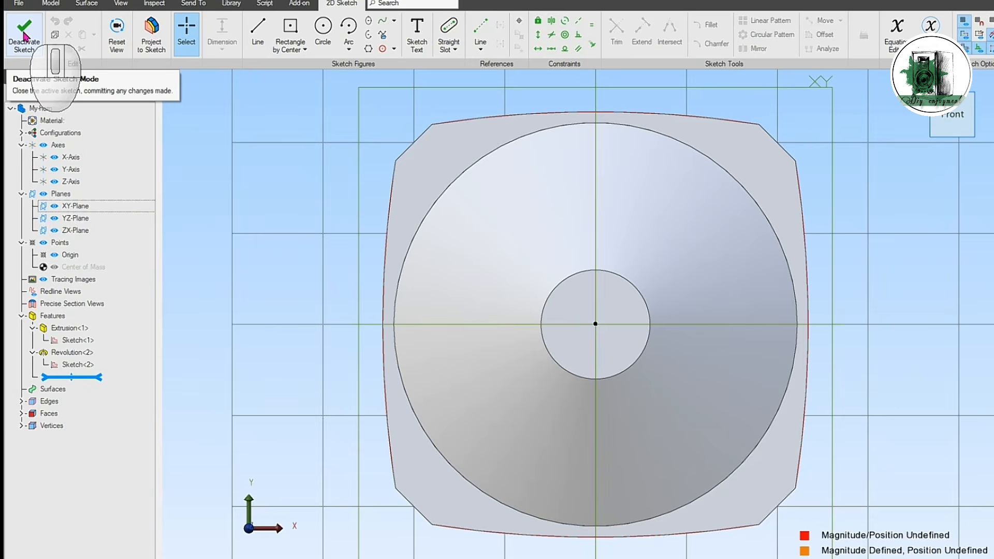
pyautogui.click(114, 30)
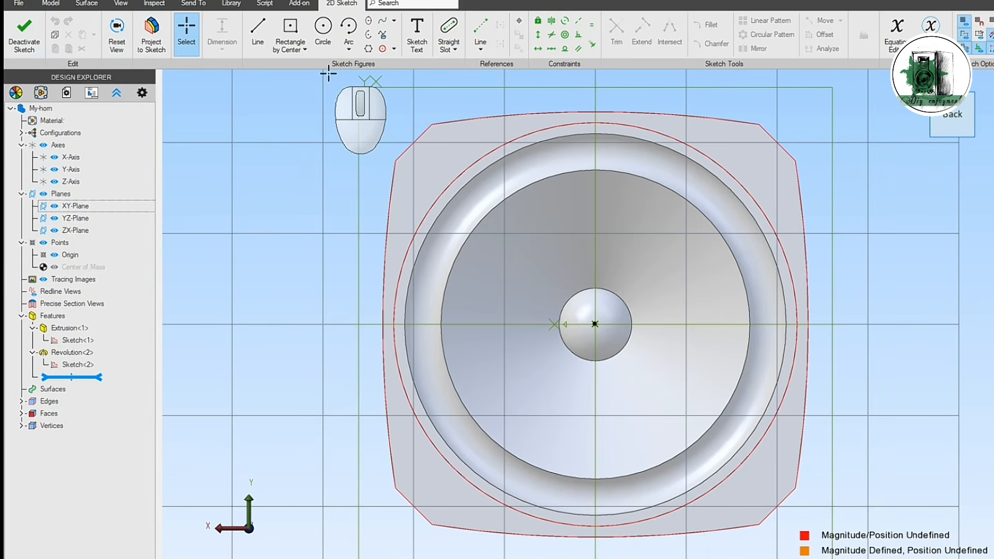
pyautogui.click(288, 29)
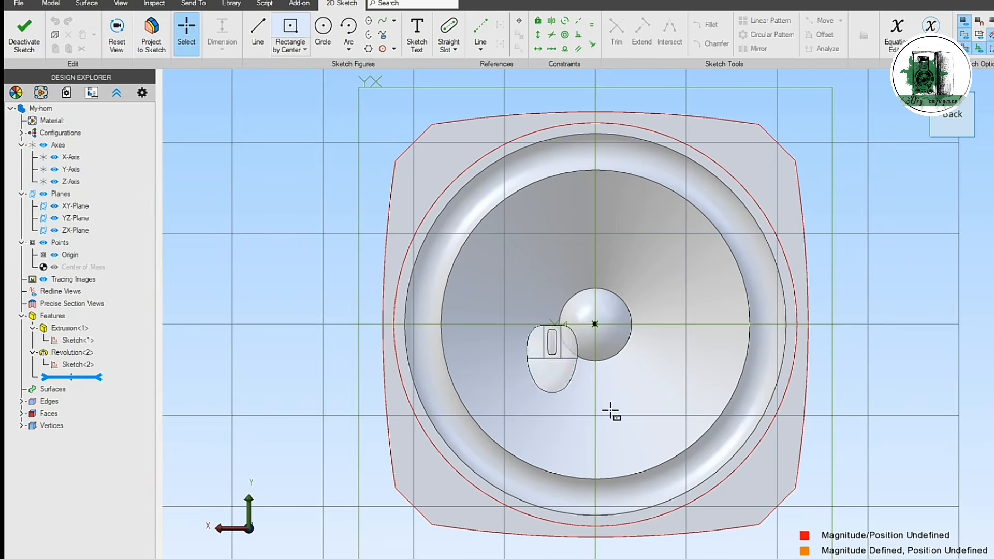
pyautogui.click(595, 324)
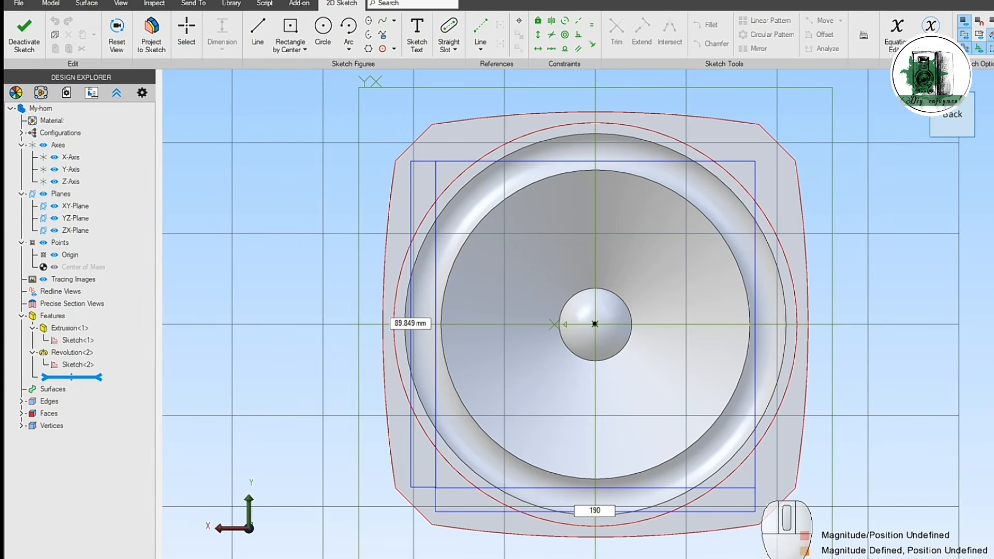
pyautogui.press('Tab')
pyautogui.write('190')
pyautogui.press('Tab')
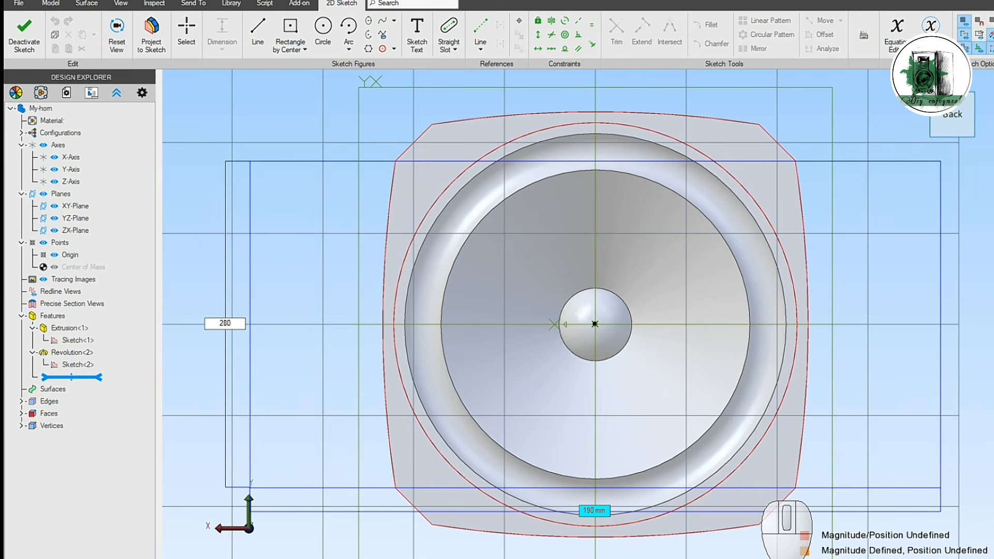
pyautogui.write('280')
pyautogui.press('Return')
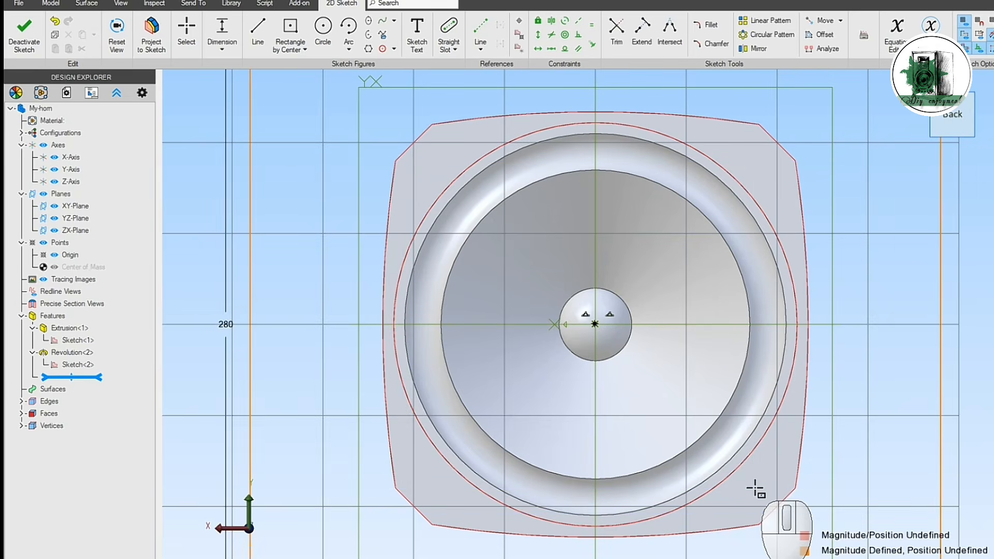
pyautogui.click(24, 35)
# Step: Sketch the speaker frame's outline on the XY-Plane by projecting its eight outer edges without associativity, and finish the sketch
pyautogui.scroll(-3, 304, 299)
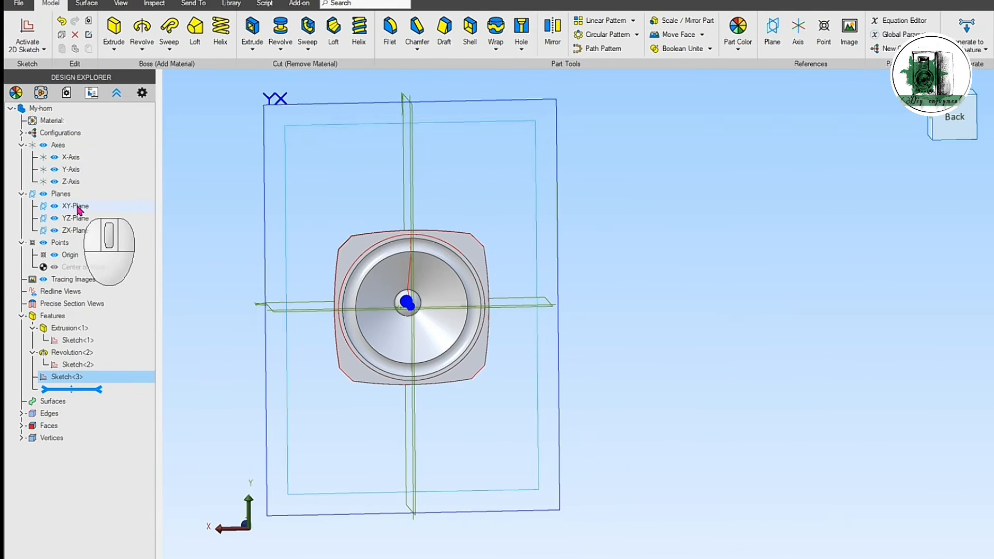
pyautogui.click(78, 207)
pyautogui.click(39, 28)
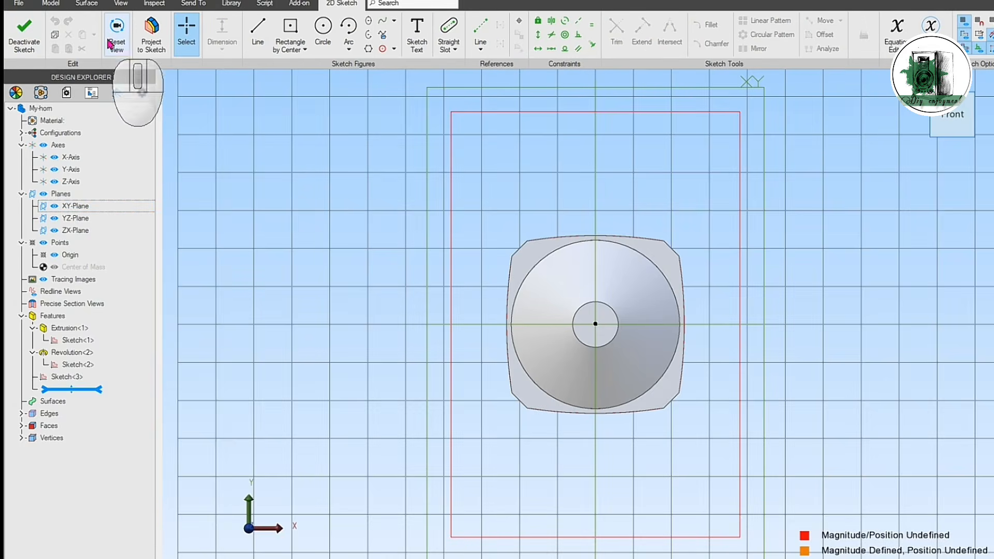
pyautogui.click(111, 45)
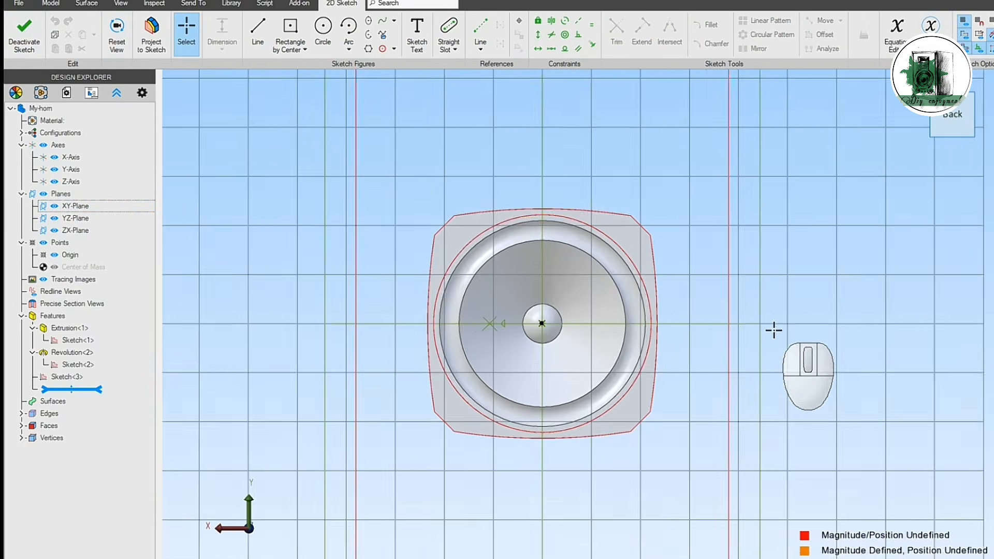
pyautogui.scroll(-2, 775, 330)
pyautogui.scroll(1, 868, 334)
pyautogui.moveTo(867, 334); pyautogui.dragTo(794, 345, button='middle')
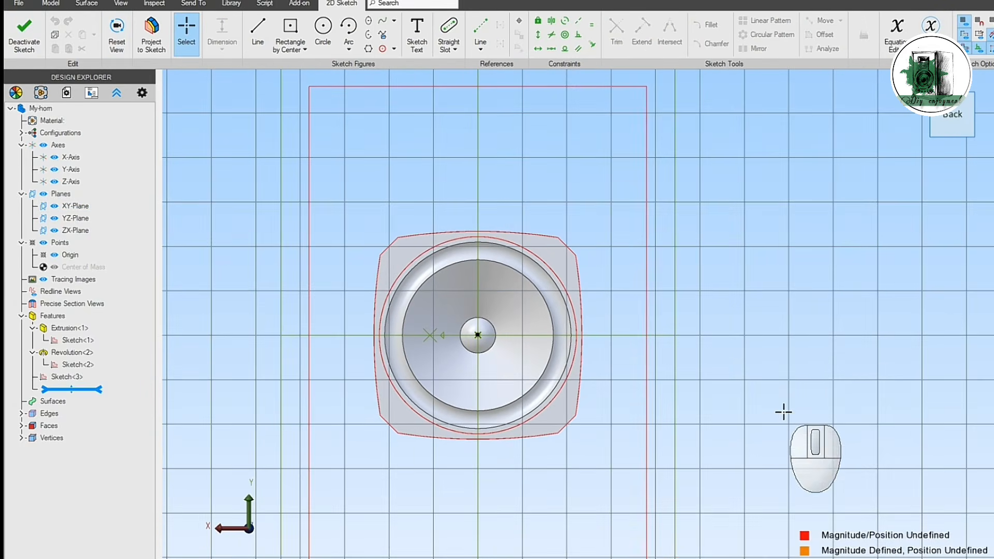
pyautogui.keyDown('shift'); pyautogui.click(526, 234); pyautogui.keyUp('shift')
pyautogui.keyDown('shift'); pyautogui.click(567, 246); pyautogui.keyUp('shift')
pyautogui.keyDown('shift'); pyautogui.click(579, 316); pyautogui.keyUp('shift')
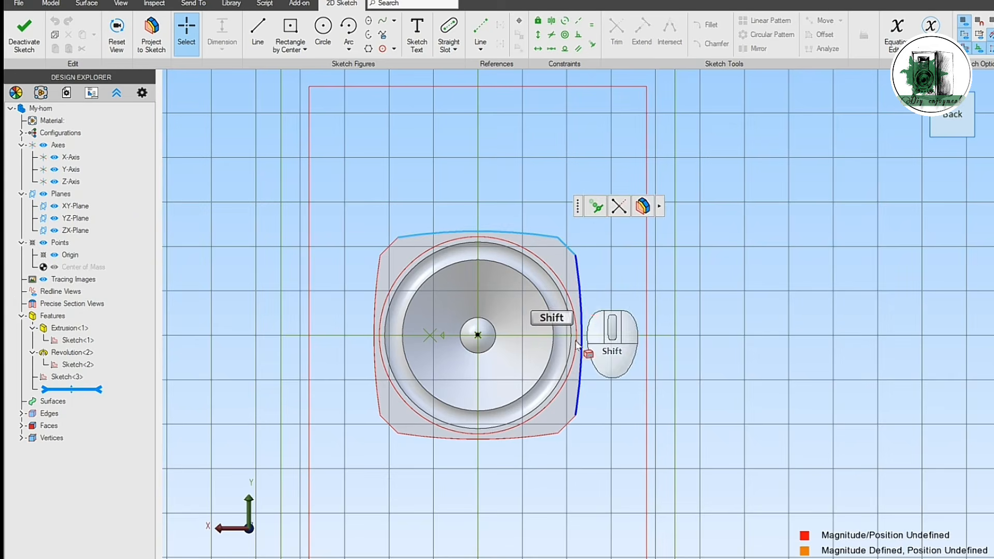
pyautogui.keyDown('shift'); pyautogui.click(568, 432); pyautogui.keyUp('shift')
pyautogui.keyDown('shift'); pyautogui.click(469, 438); pyautogui.keyUp('shift')
pyautogui.keyDown('shift'); pyautogui.click(389, 430); pyautogui.keyUp('shift')
pyautogui.keyDown('shift'); pyautogui.click(376, 352); pyautogui.keyUp('shift')
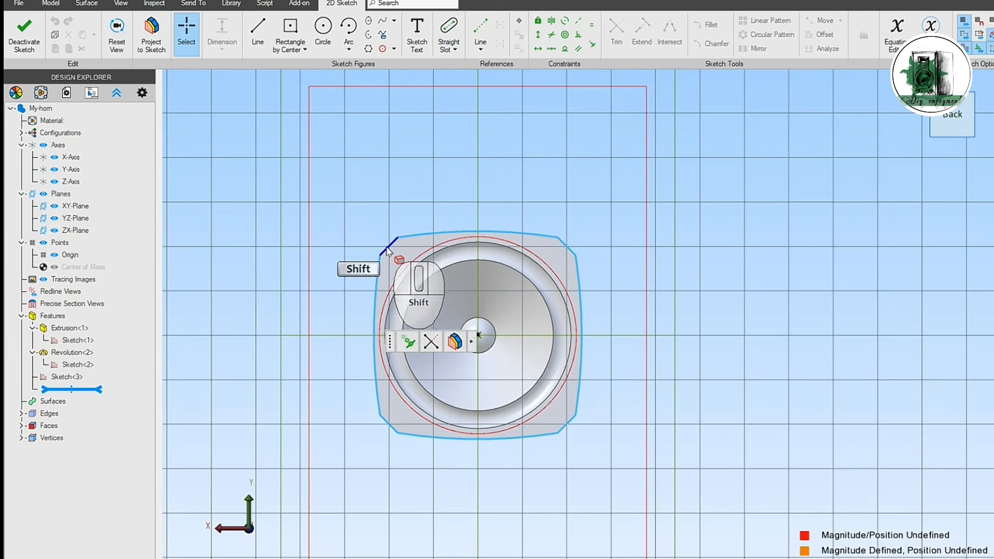
pyautogui.keyDown('shift'); pyautogui.click(387, 250); pyautogui.keyUp('shift')
pyautogui.click(465, 209)
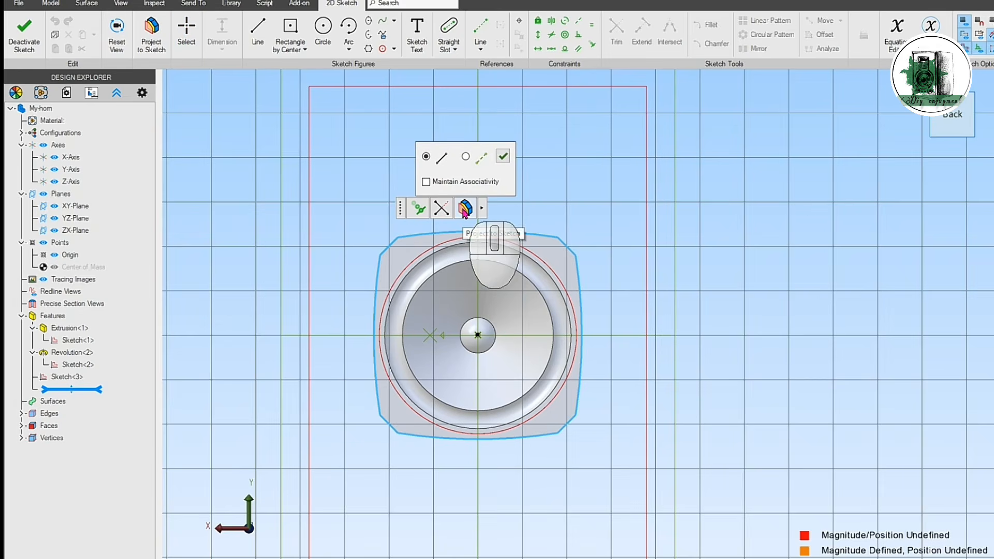
pyautogui.click(501, 158)
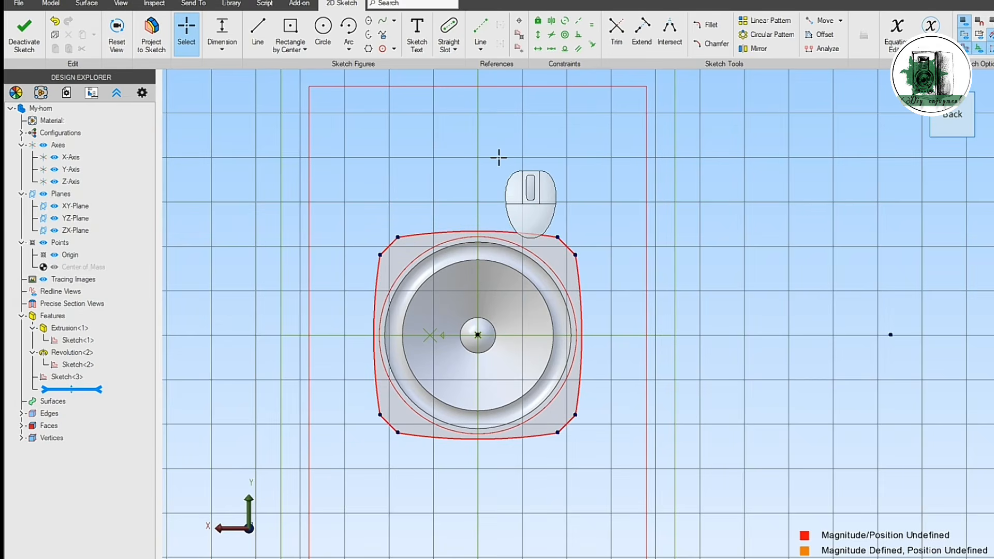
pyautogui.click(25, 32)
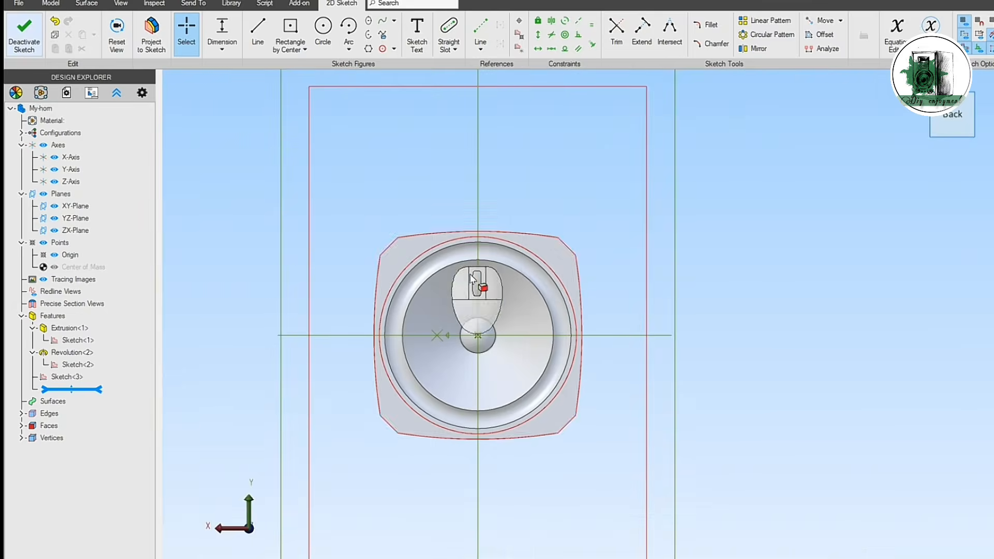
# Step: Project the circle around the cone's surround into a new XY-Plane sketch without associativity, and finish the sketch
pyautogui.click(76, 206)
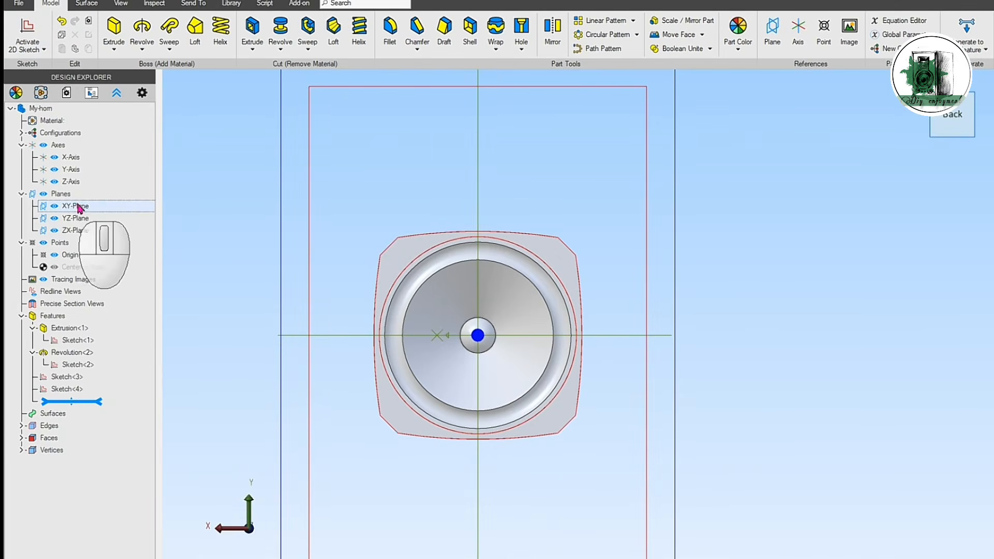
pyautogui.click(27, 32)
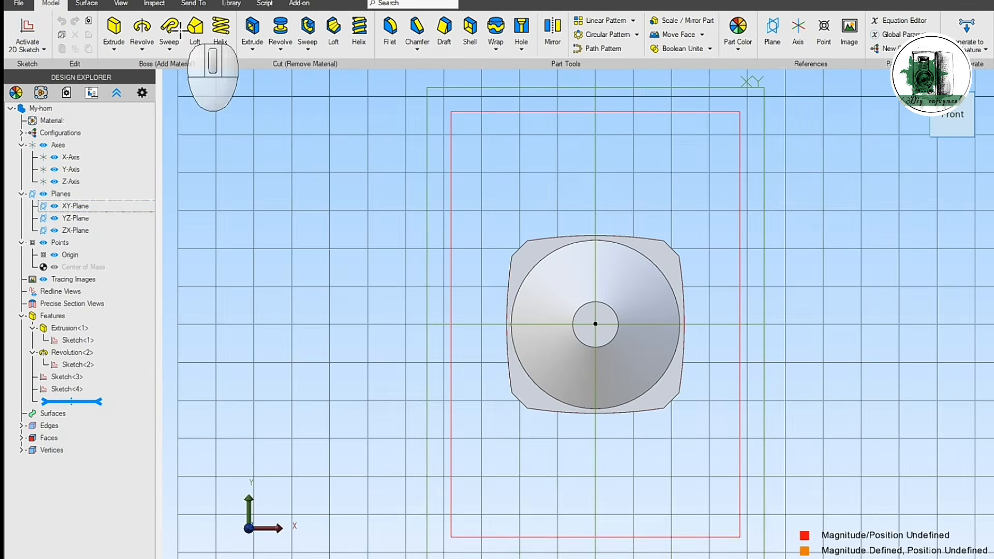
pyautogui.click(121, 36)
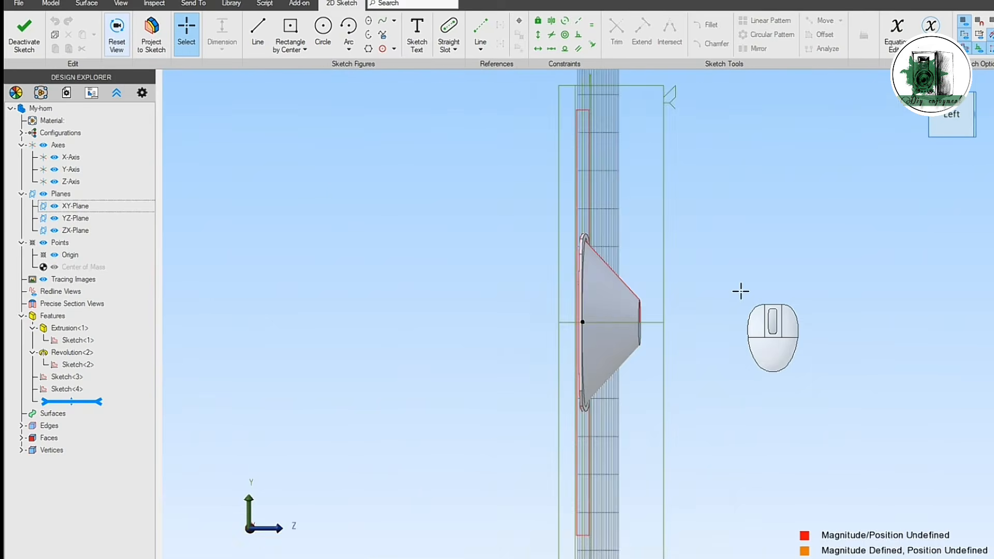
pyautogui.scroll(3, 709, 303)
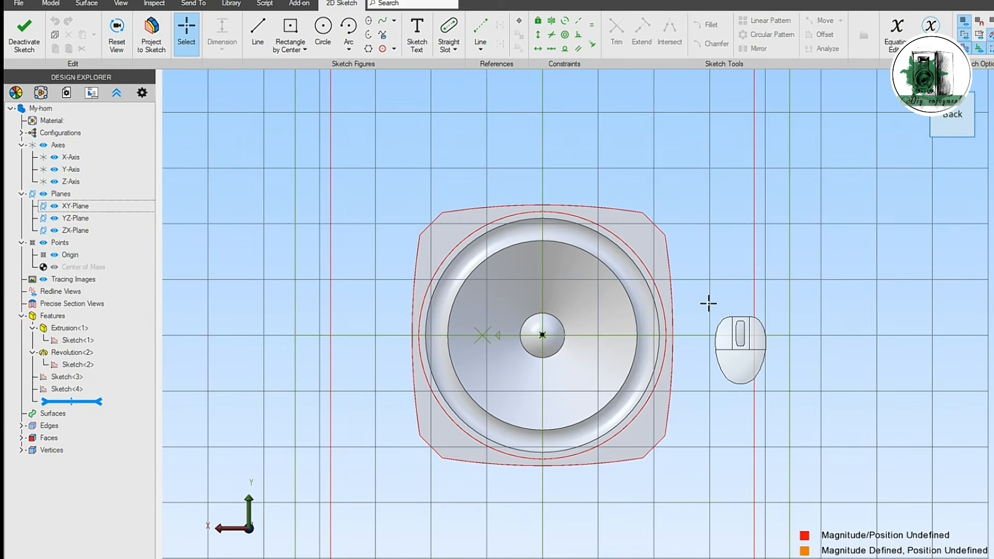
pyautogui.click(649, 278)
pyautogui.click(727, 238)
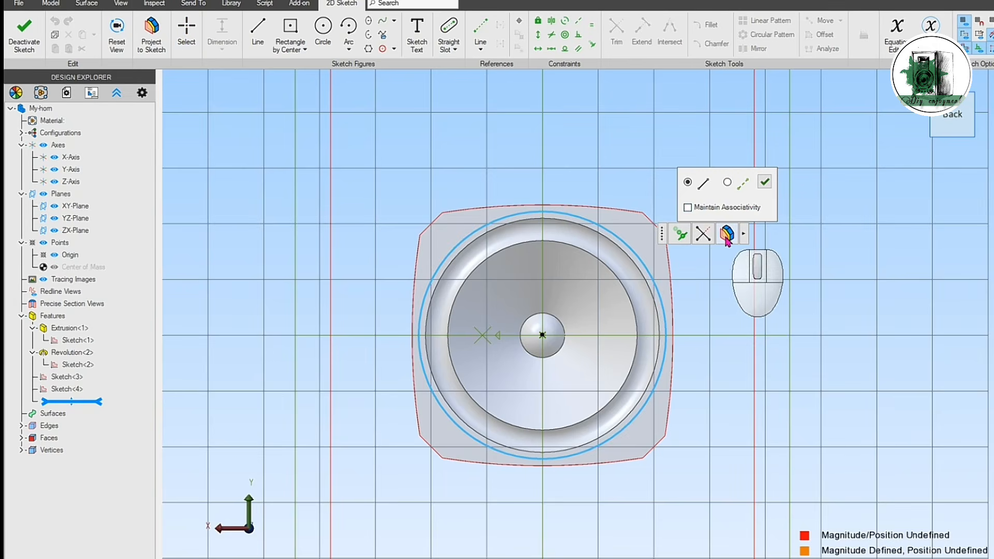
pyautogui.click(765, 182)
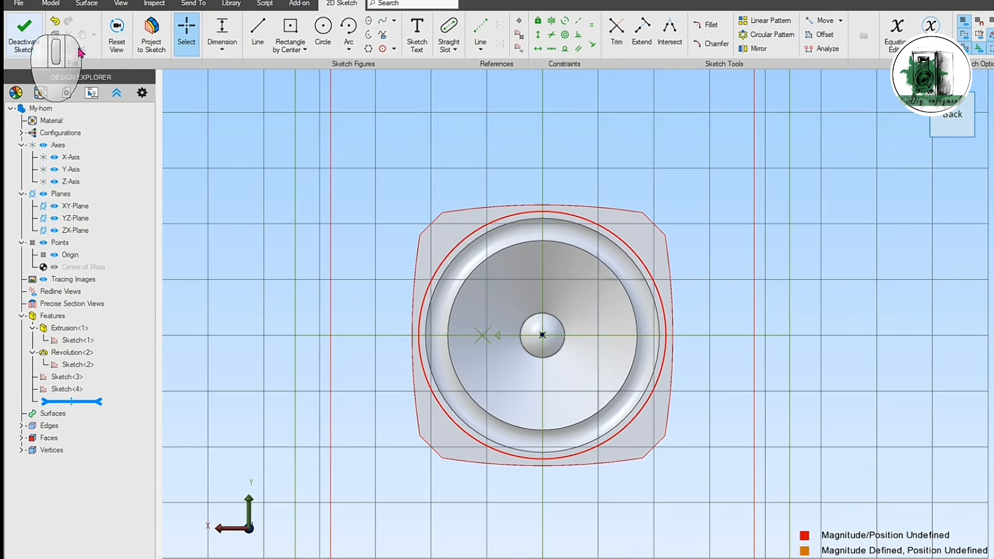
pyautogui.click(23, 34)
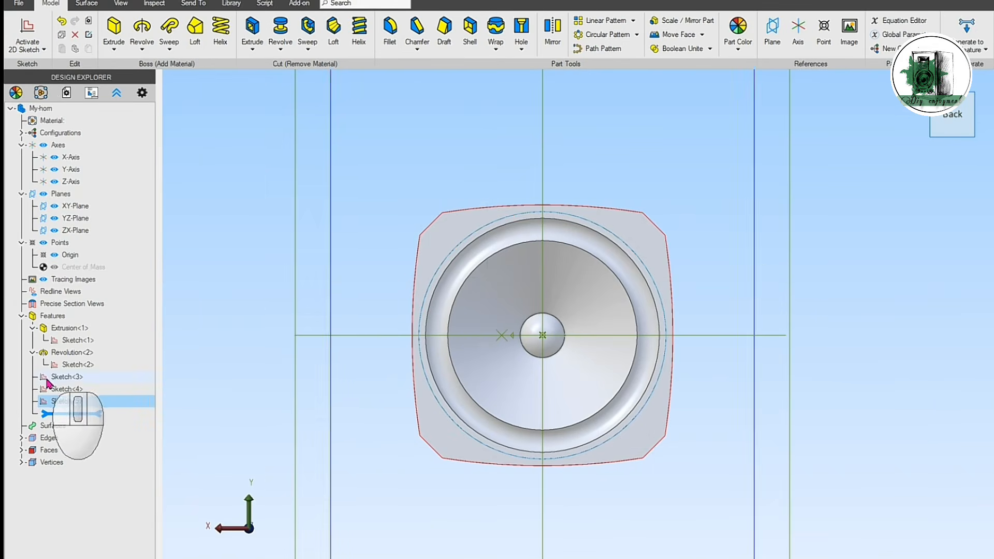
# Step: Examine the rectangle, frame outline and circle sketches one after another on the model
pyautogui.scroll(-3, 347, 383)
pyautogui.scroll(-1, 346, 383)
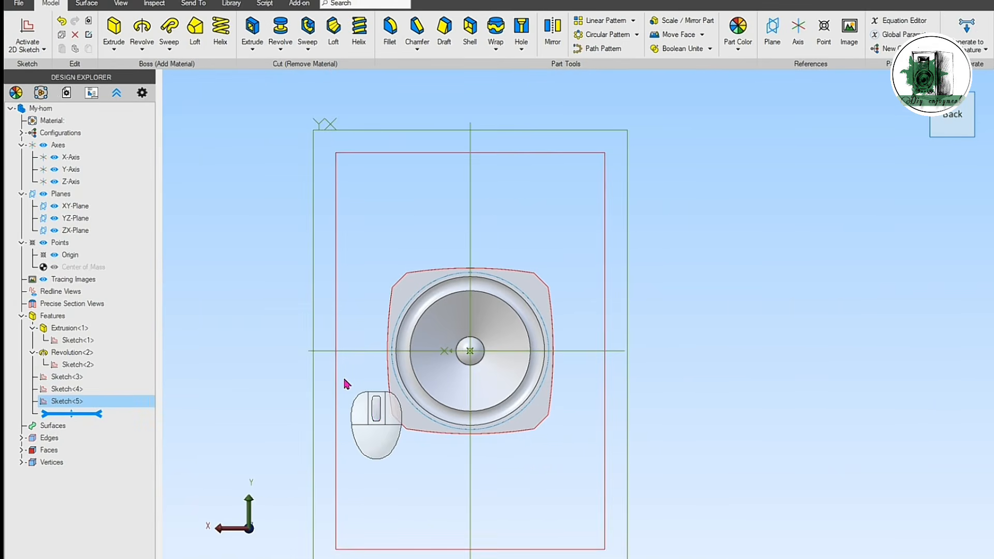
pyautogui.click(71, 381)
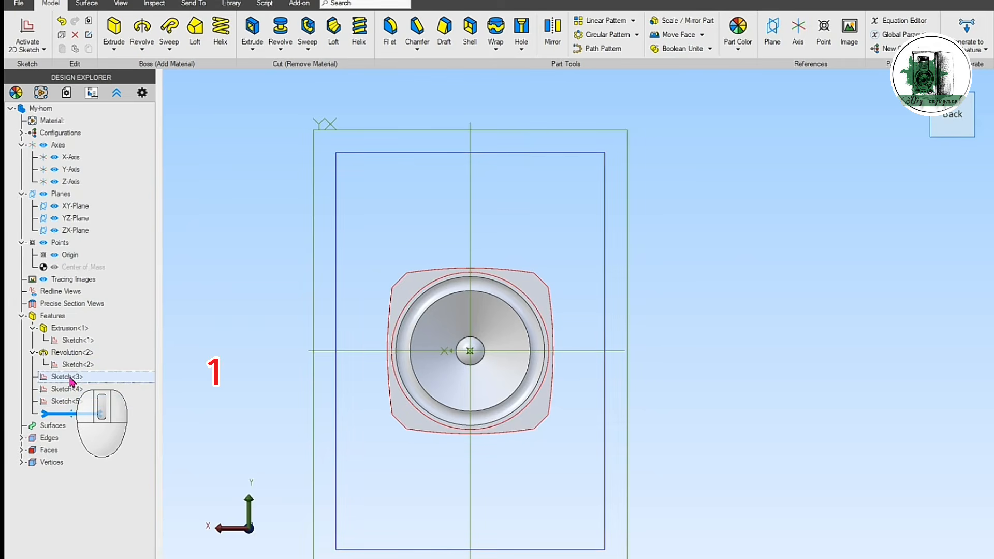
pyautogui.click(70, 382)
pyautogui.click(67, 390)
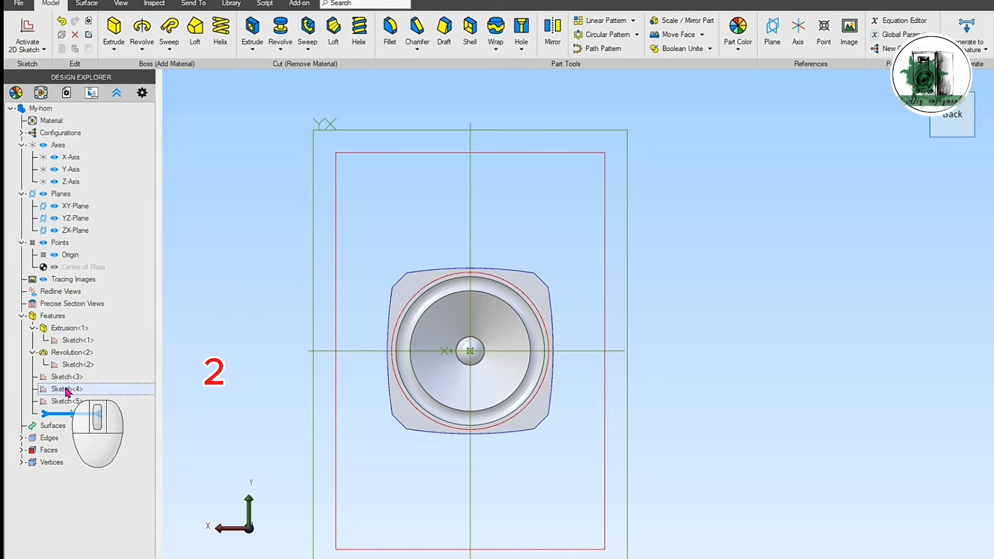
pyautogui.click(65, 390)
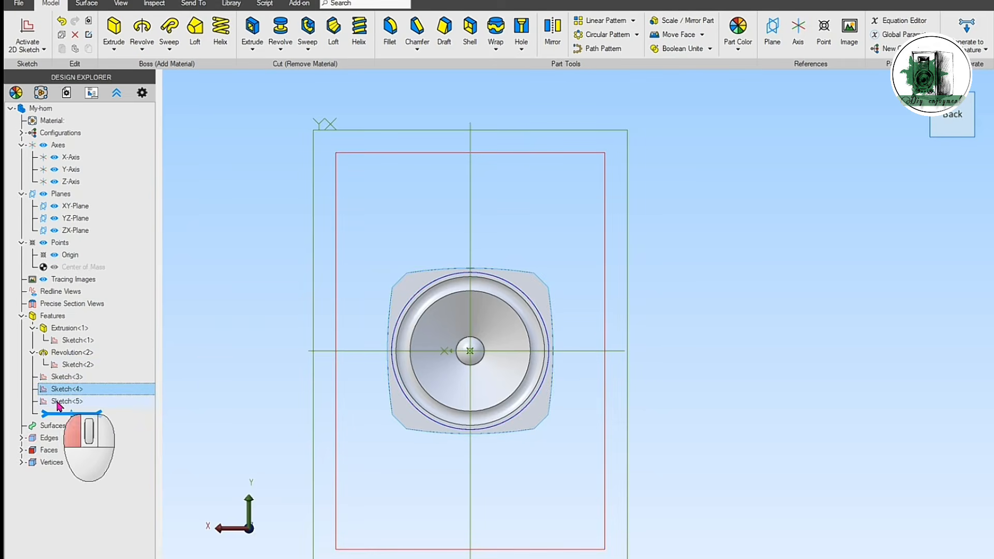
pyautogui.click(59, 402)
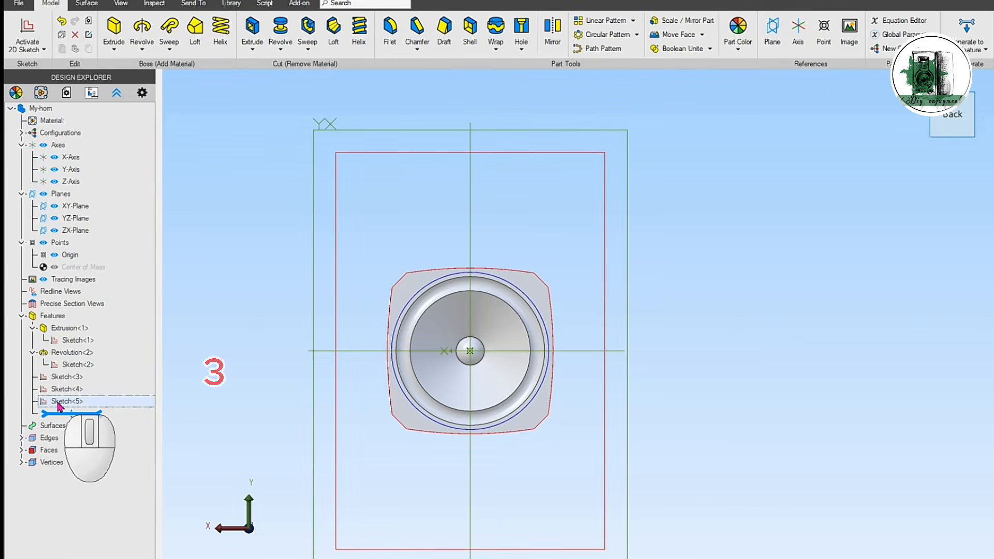
pyautogui.moveTo(497, 176); pyautogui.dragTo(526, 150, button='middle')
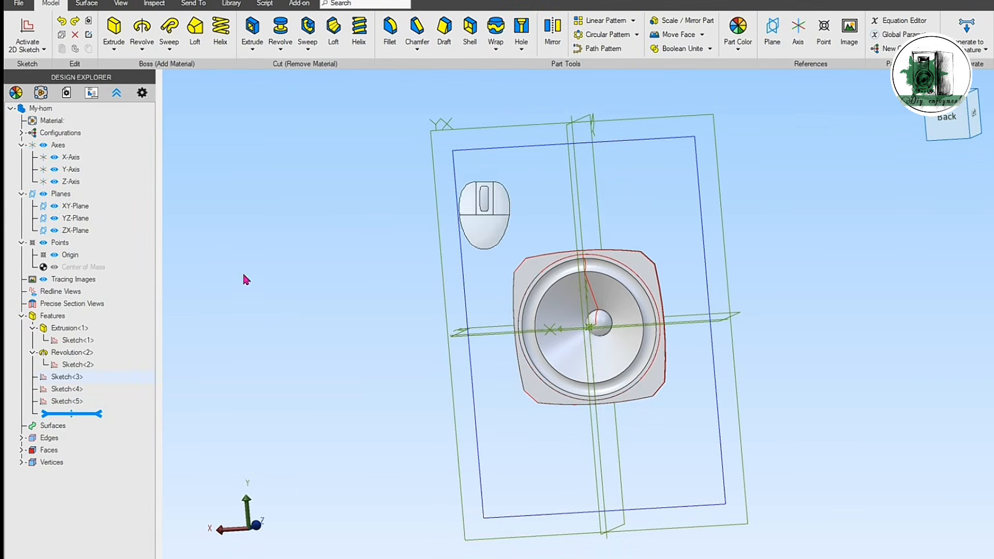
# Step: Extrude the rectangle sketch as a boss with Dual Depth values of -6 mm and -120 mm
pyautogui.click(67, 377)
pyautogui.click(112, 29)
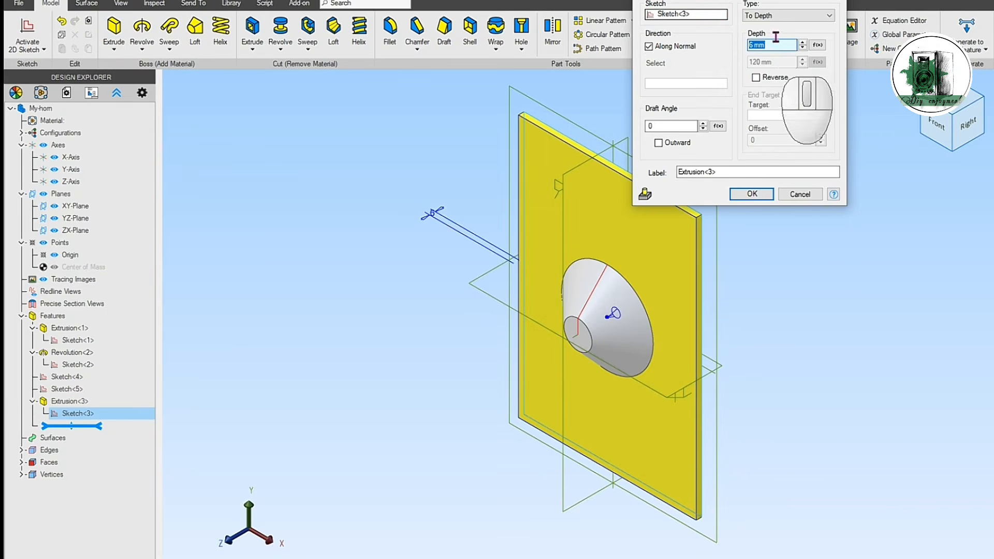
pyautogui.click(773, 18)
pyautogui.click(777, 44)
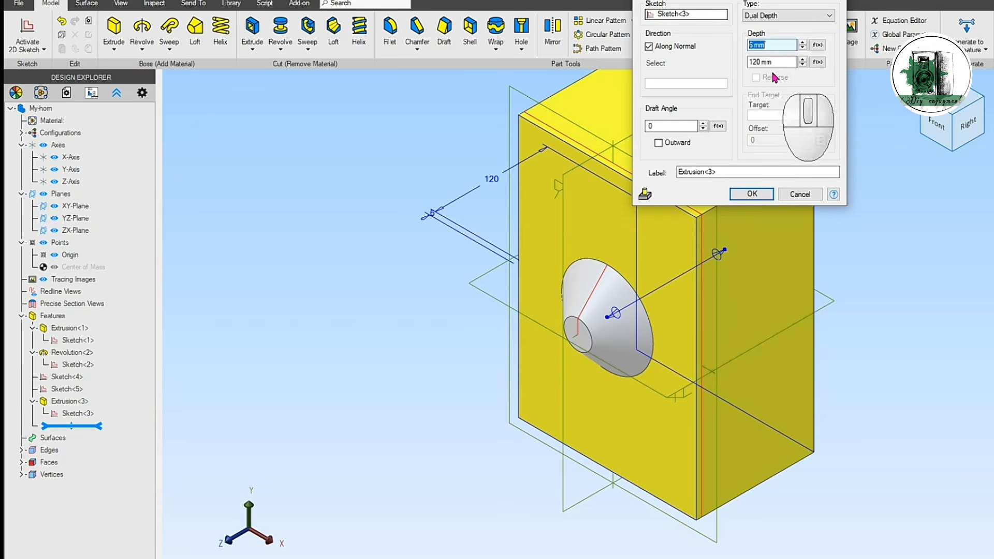
pyautogui.moveTo(793, 62); pyautogui.dragTo(750, 63)
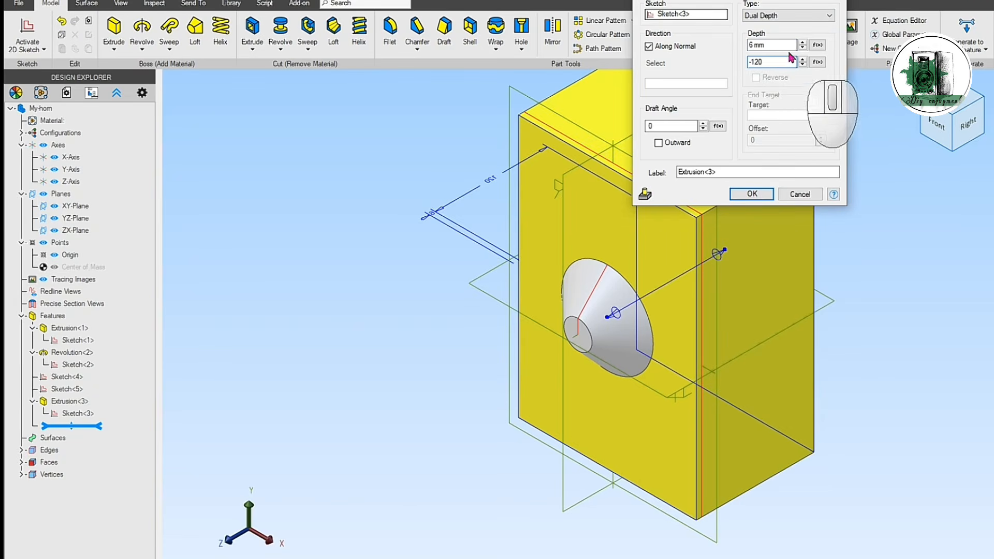
pyautogui.click(780, 45)
pyautogui.write('-')
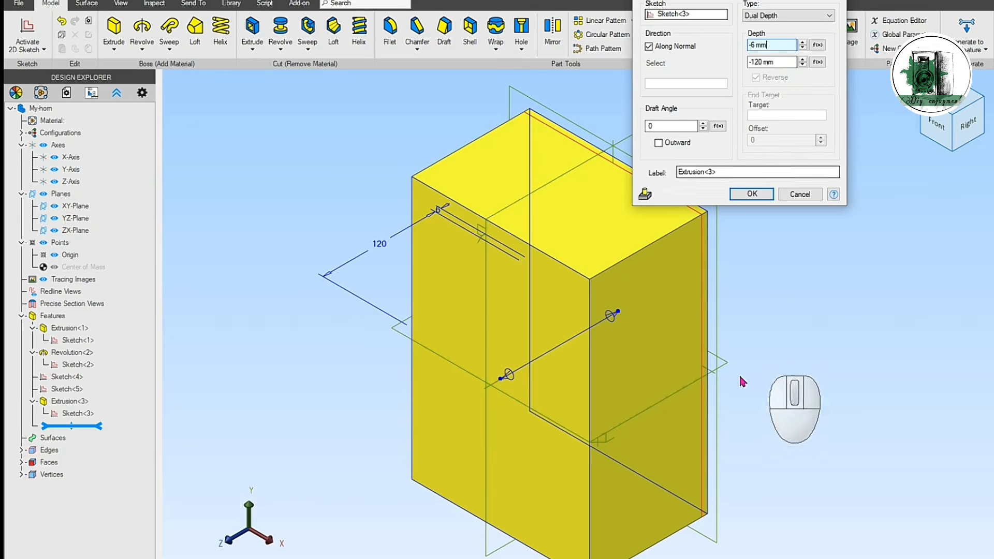
pyautogui.moveTo(712, 399); pyautogui.dragTo(695, 387, button='right')
pyautogui.moveTo(801, 409); pyautogui.dragTo(713, 384, button='middle')
pyautogui.moveTo(710, 375); pyautogui.dragTo(707, 368, button='right')
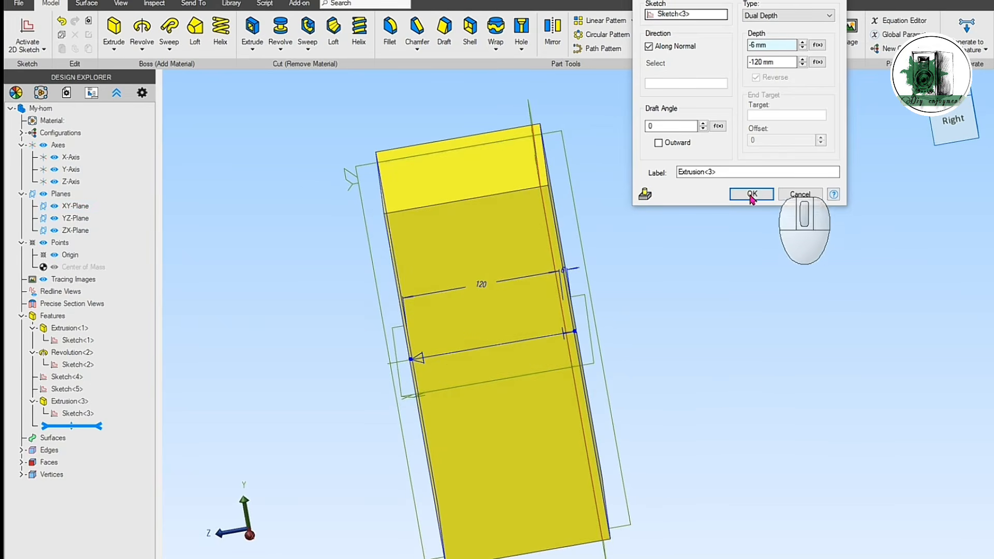
pyautogui.click(752, 195)
# Step: Reorder the feature history so the box extrusion, frame outline sketch and circle sketch precede the speaker frame extrusion and cone revolution
pyautogui.moveTo(748, 406); pyautogui.dragTo(732, 423, button='right')
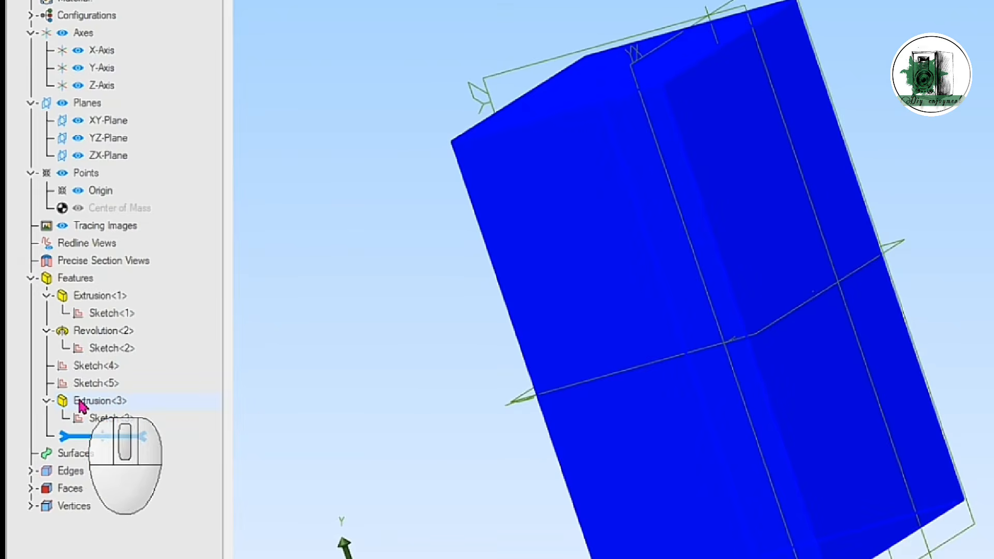
pyautogui.moveTo(57, 402); pyautogui.dragTo(60, 322)
pyautogui.moveTo(85, 287); pyautogui.dragTo(86, 285)
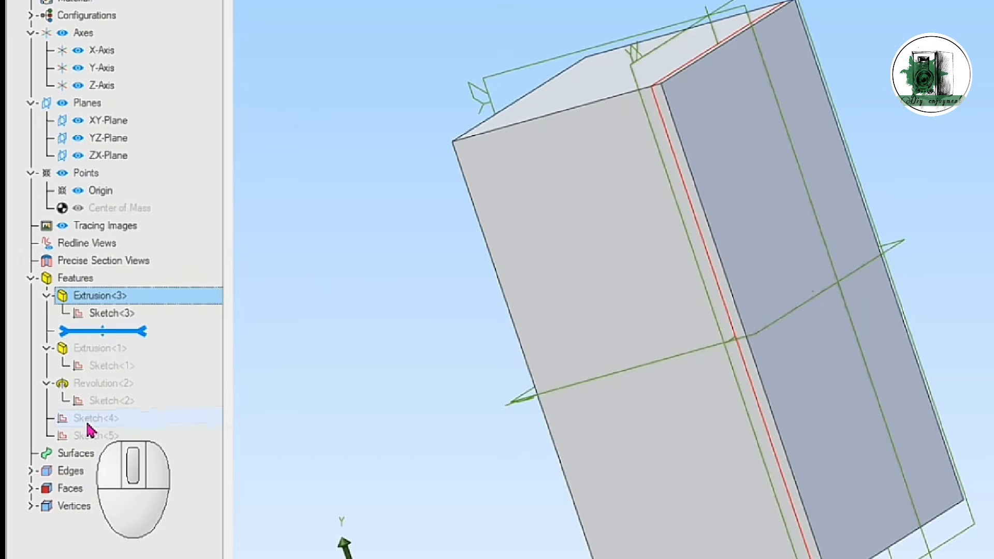
pyautogui.moveTo(85, 419)
pyautogui.mouseDown()
pyautogui.moveTo(104, 356)
pyautogui.moveTo(99, 327)
pyautogui.mouseUp()
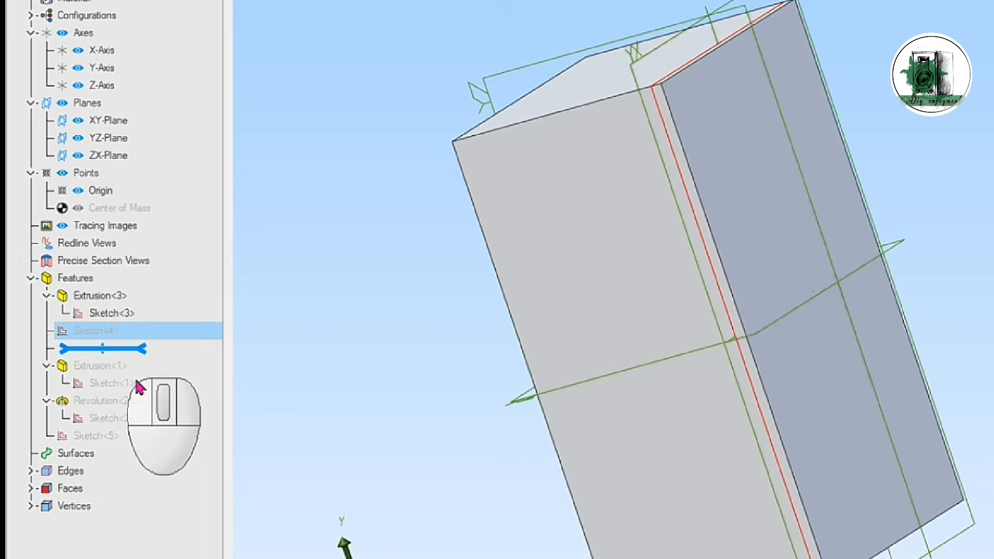
pyautogui.click(93, 438)
pyautogui.moveTo(93, 439)
pyautogui.mouseDown()
pyautogui.moveTo(102, 337)
pyautogui.moveTo(106, 358)
pyautogui.mouseUp()
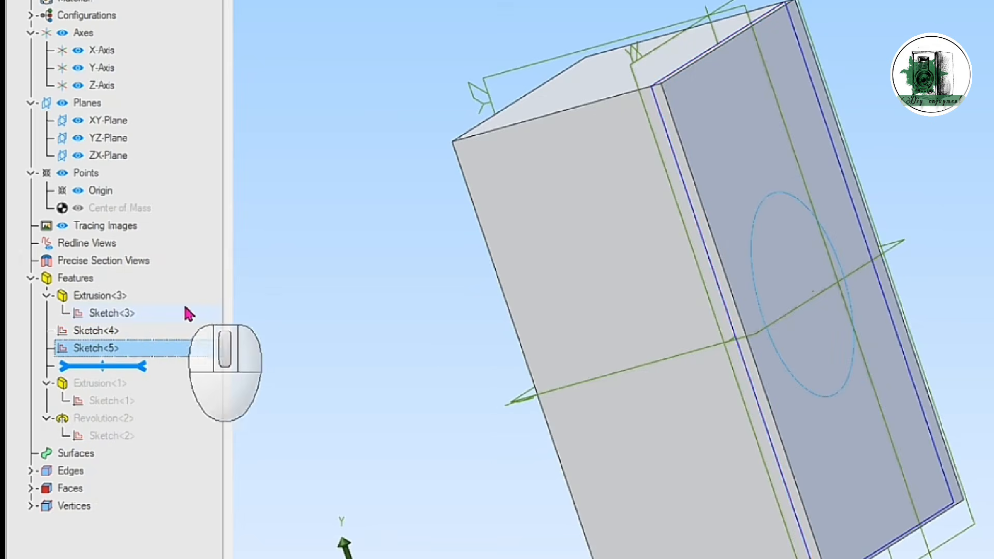
# Step: Cut the speaker frame outline sketch into the box front with Extrude Cut at a To Depth value of -8 mm
pyautogui.click(101, 296)
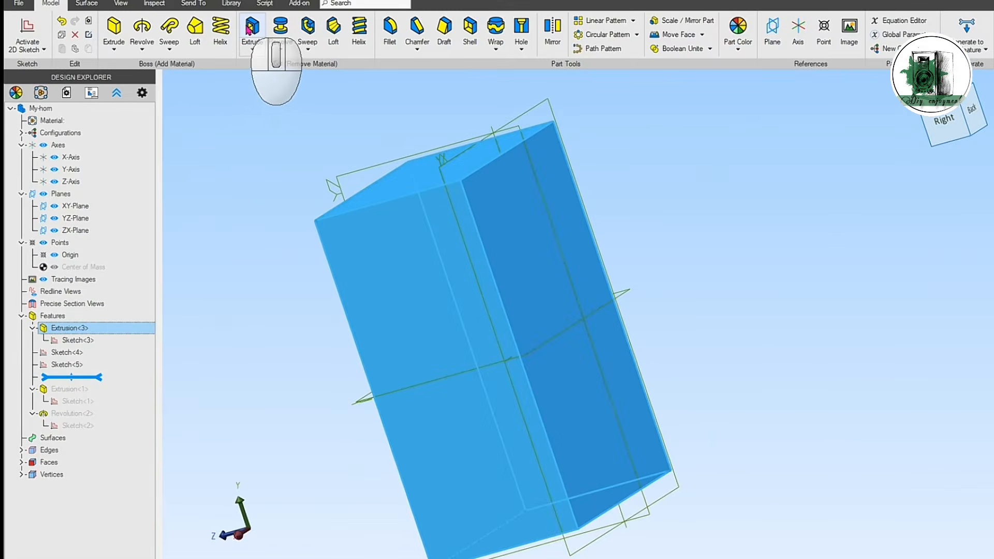
pyautogui.click(252, 28)
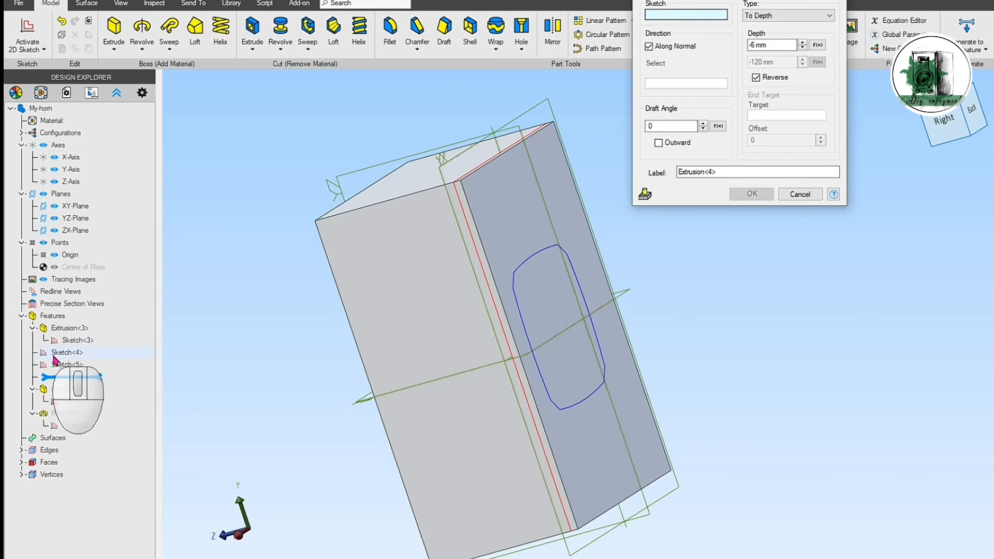
pyautogui.click(61, 356)
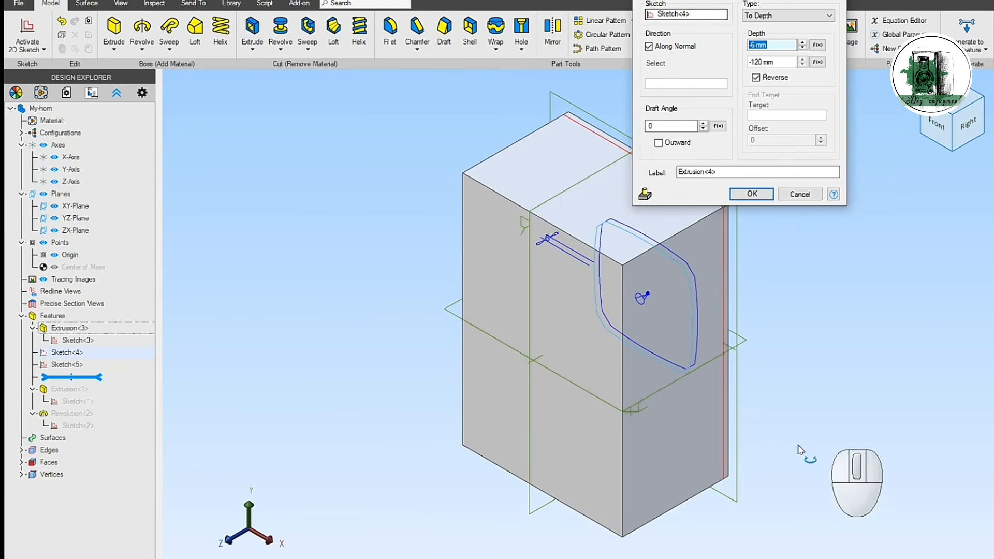
pyautogui.moveTo(831, 450); pyautogui.dragTo(732, 454, button='middle')
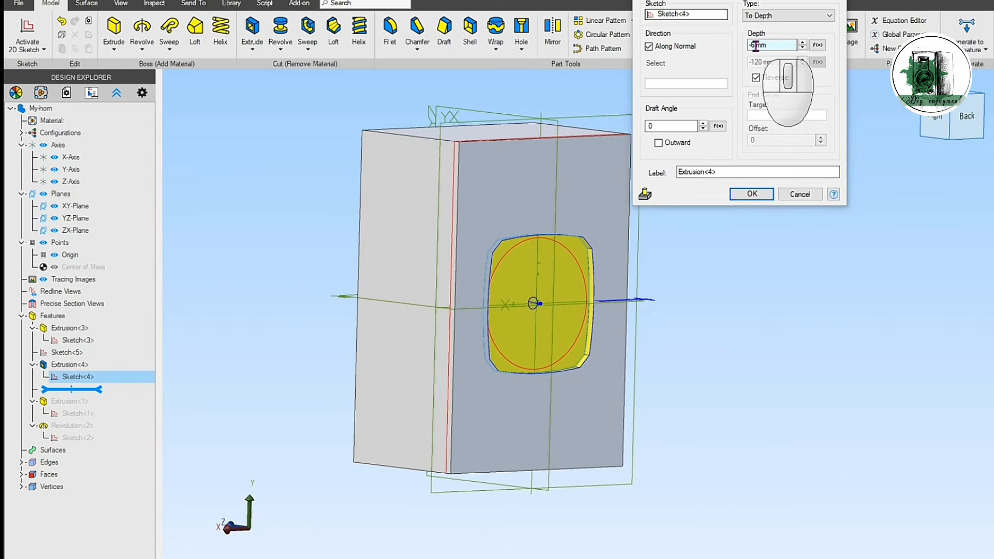
pyautogui.moveTo(755, 46); pyautogui.dragTo(751, 45)
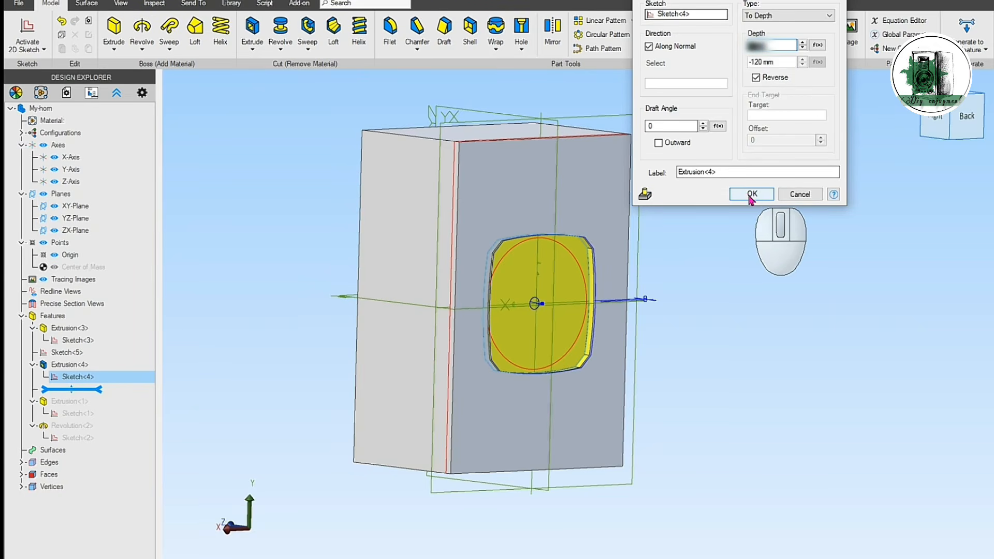
pyautogui.click(751, 195)
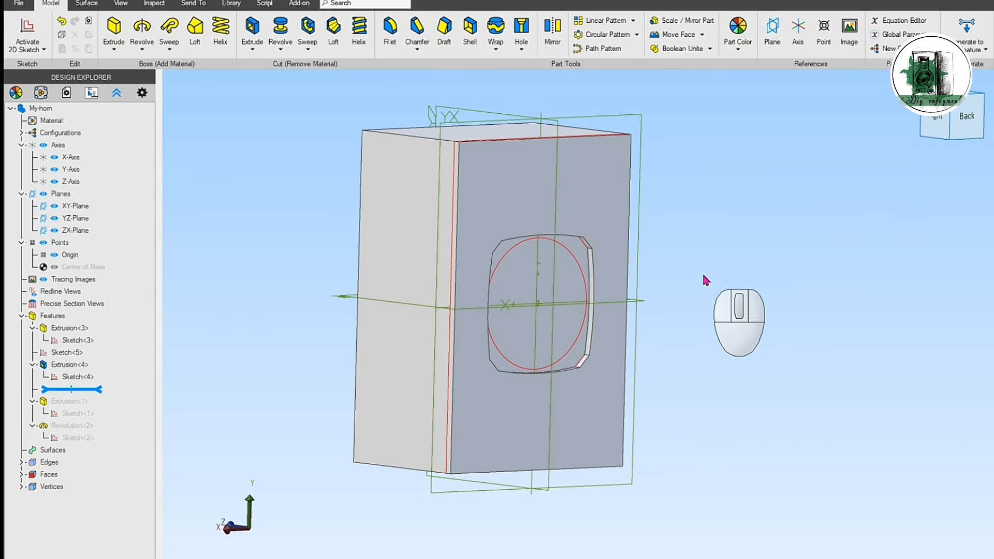
# Step: Extrude-cut the circle sketch into the box to a depth of 14 mm, with the direction not reversed
pyautogui.moveTo(703, 280); pyautogui.dragTo(697, 282, button='right')
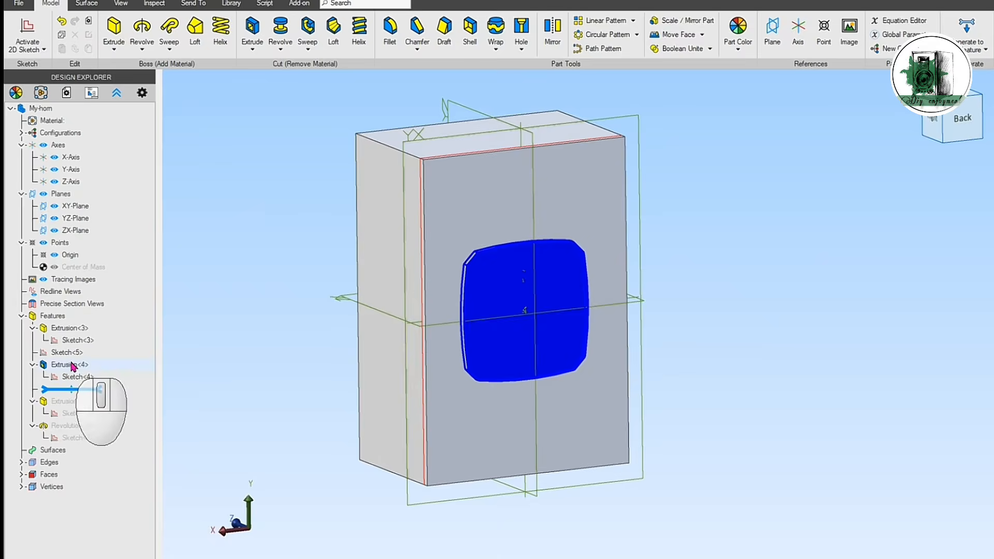
pyautogui.click(59, 329)
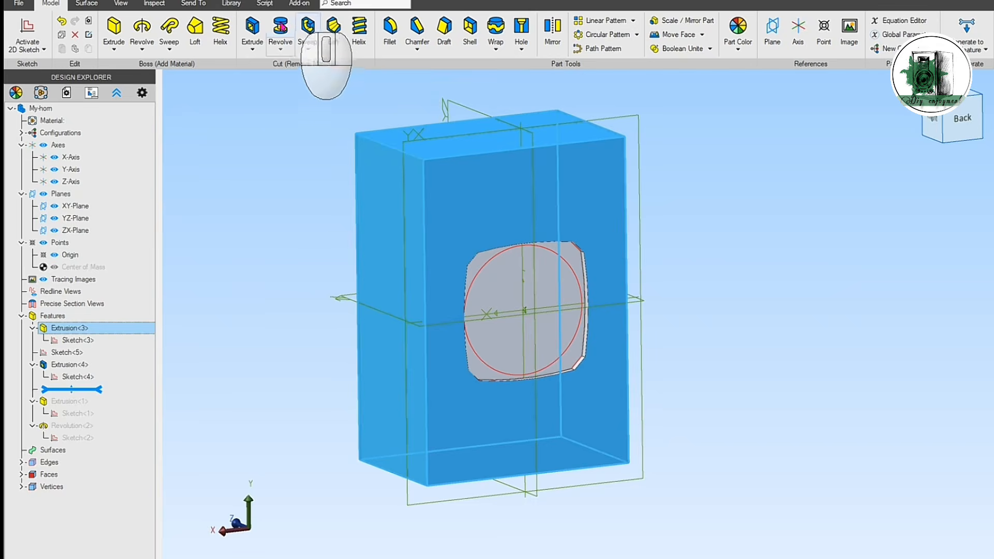
pyautogui.click(246, 29)
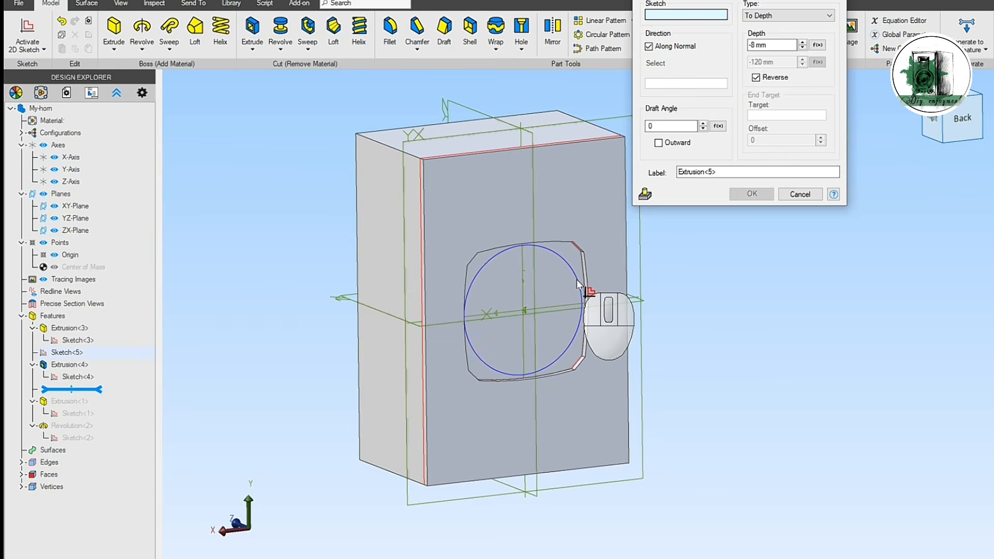
pyautogui.click(577, 280)
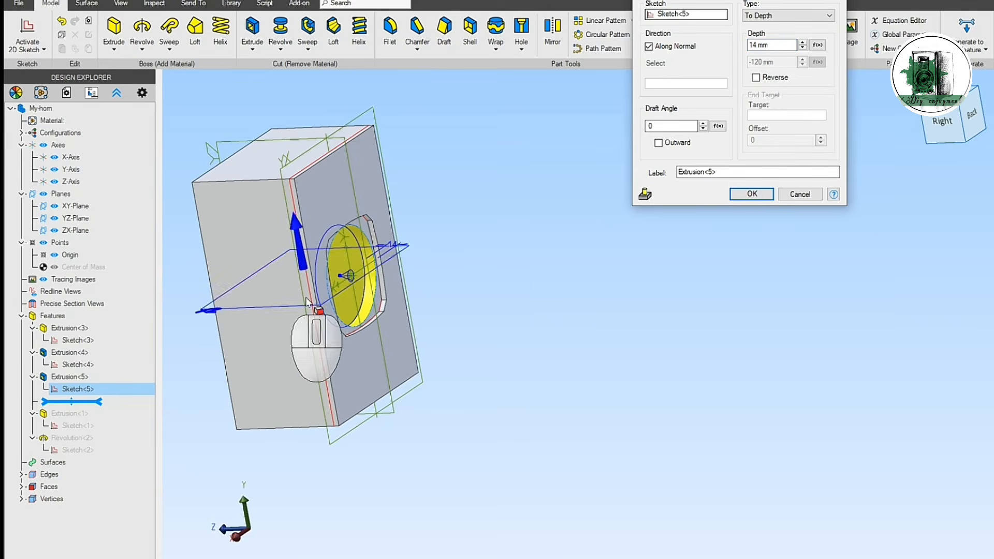
pyautogui.scroll(3, 314, 324)
pyautogui.scroll(-3, 314, 324)
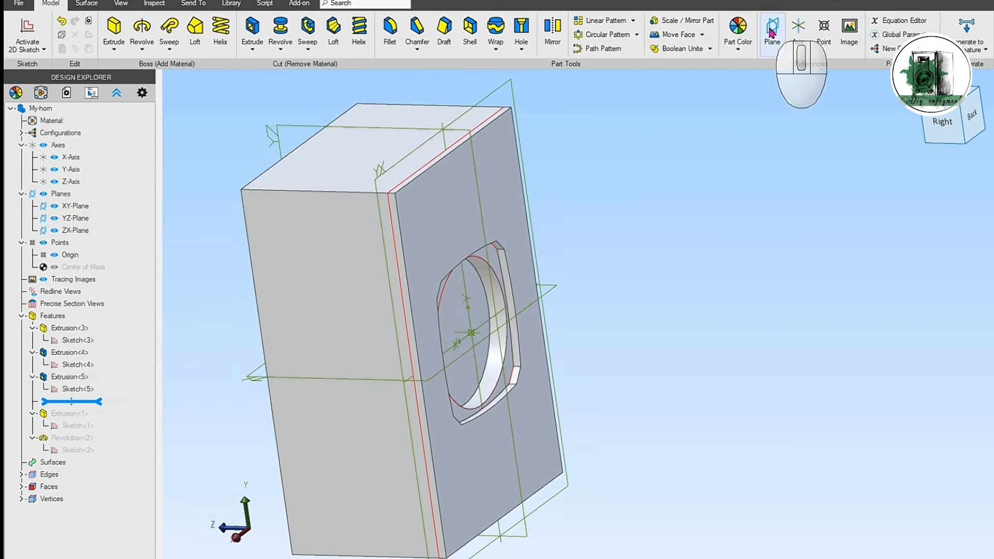
# Step: Create a reference plane offset 14 mm from the XY-Plane, behind the driver cutout
pyautogui.click(772, 33)
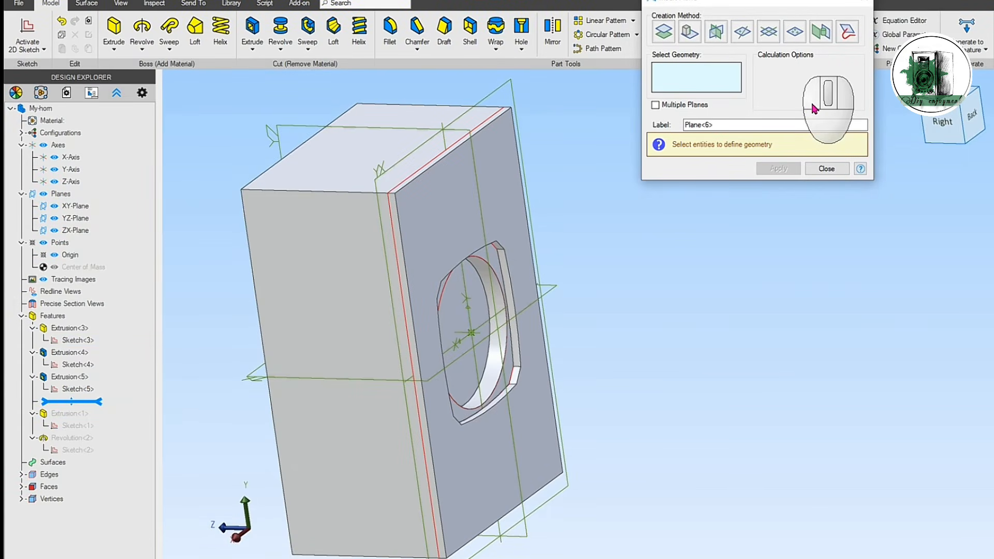
pyautogui.click(402, 164)
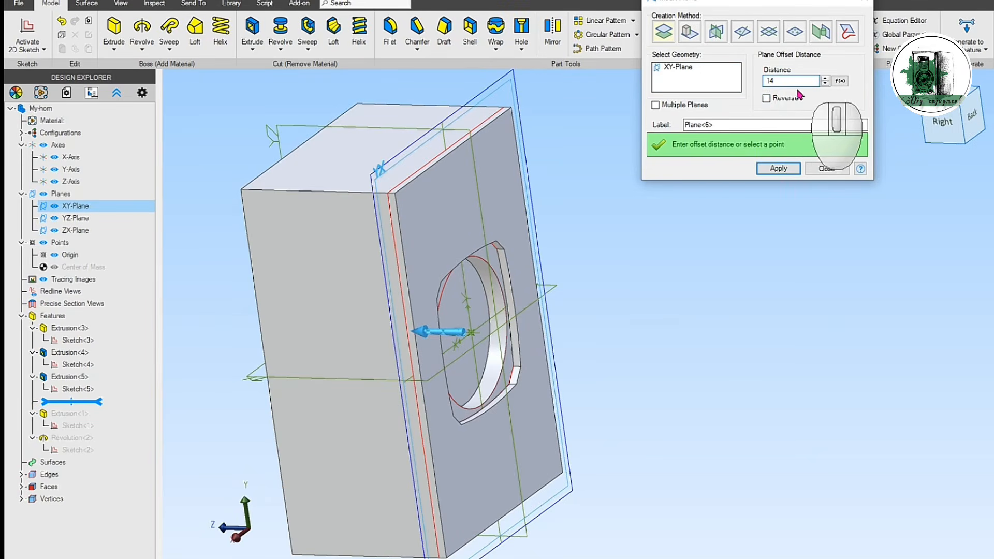
pyautogui.click(793, 122)
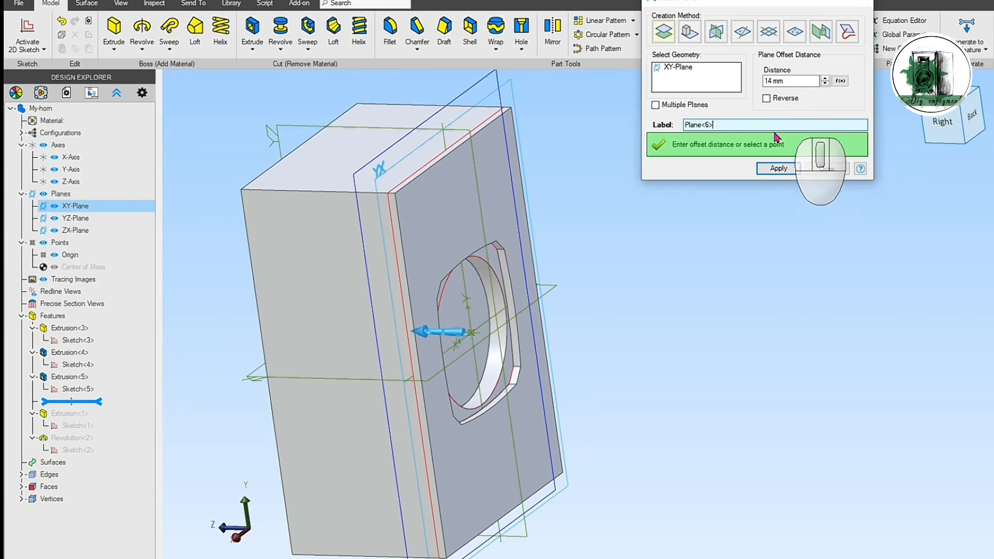
pyautogui.click(797, 171)
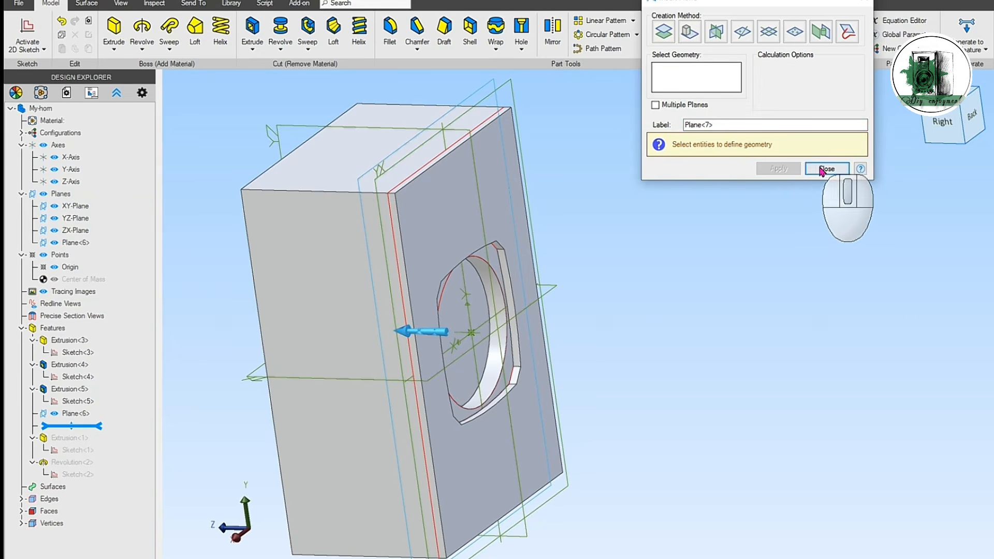
pyautogui.click(824, 169)
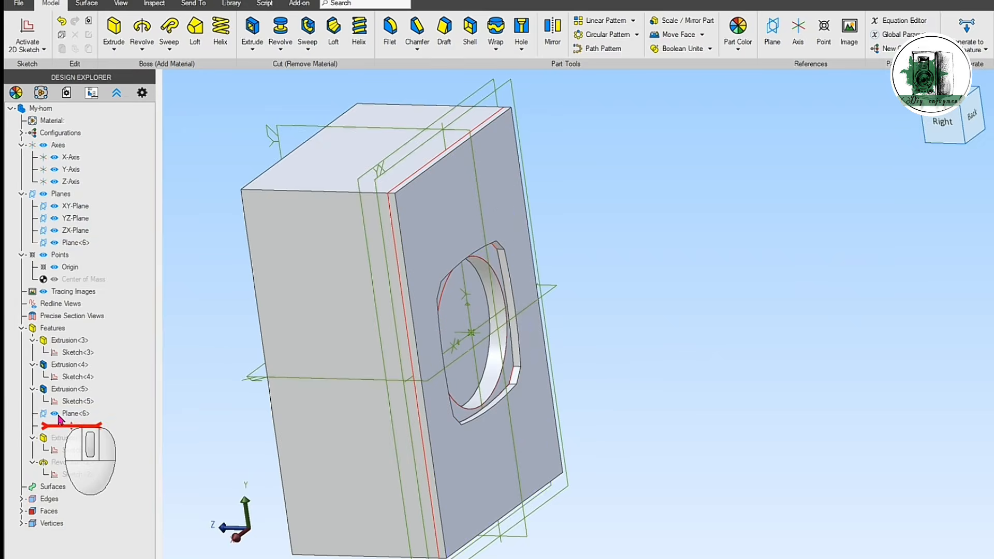
# Step: Sketch a 150 mm wide by 240 mm high rectangle centred on the origin of the offset plane, and finish the sketch
pyautogui.click(60, 415)
pyautogui.click(28, 36)
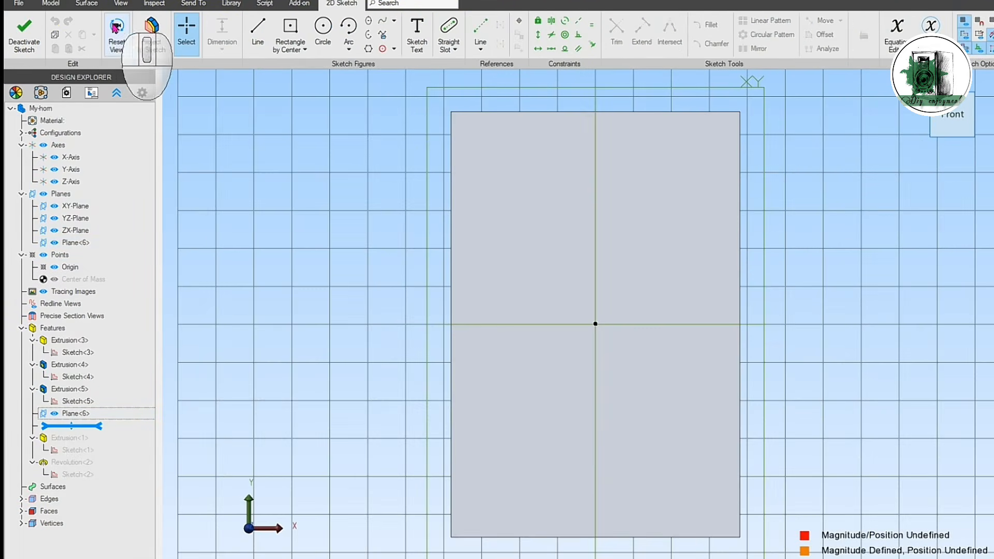
pyautogui.click(124, 41)
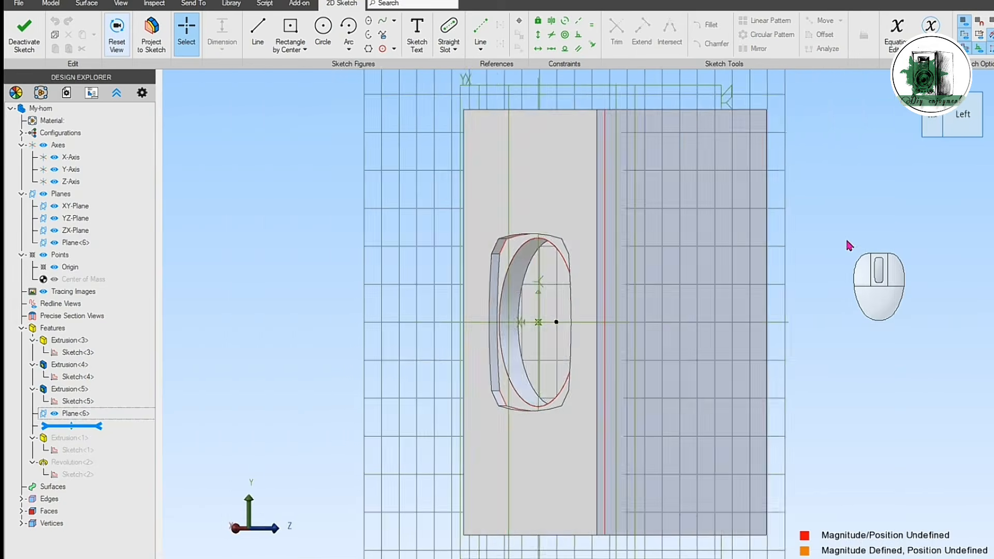
pyautogui.scroll(1, 828, 259)
pyautogui.moveTo(761, 280); pyautogui.dragTo(772, 292, button='middle')
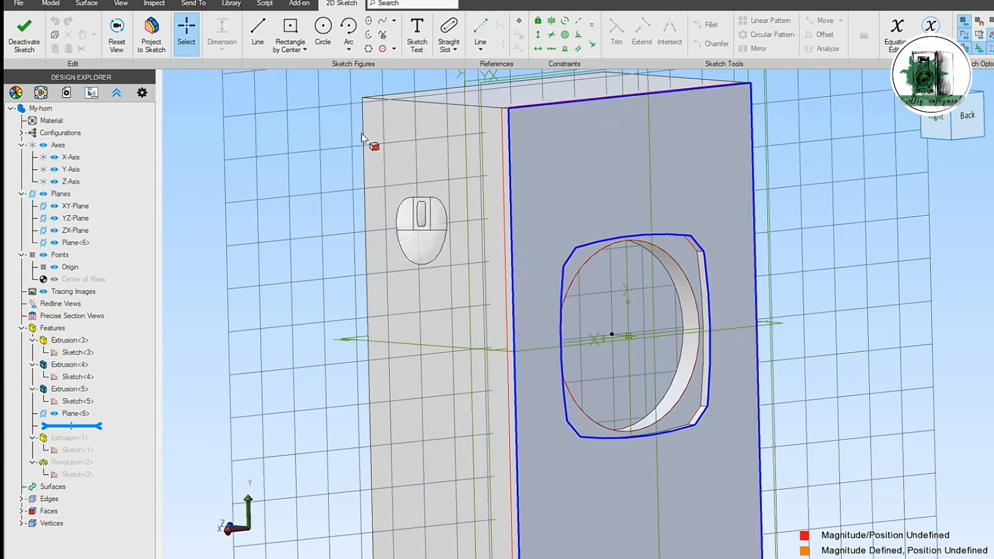
pyautogui.click(291, 28)
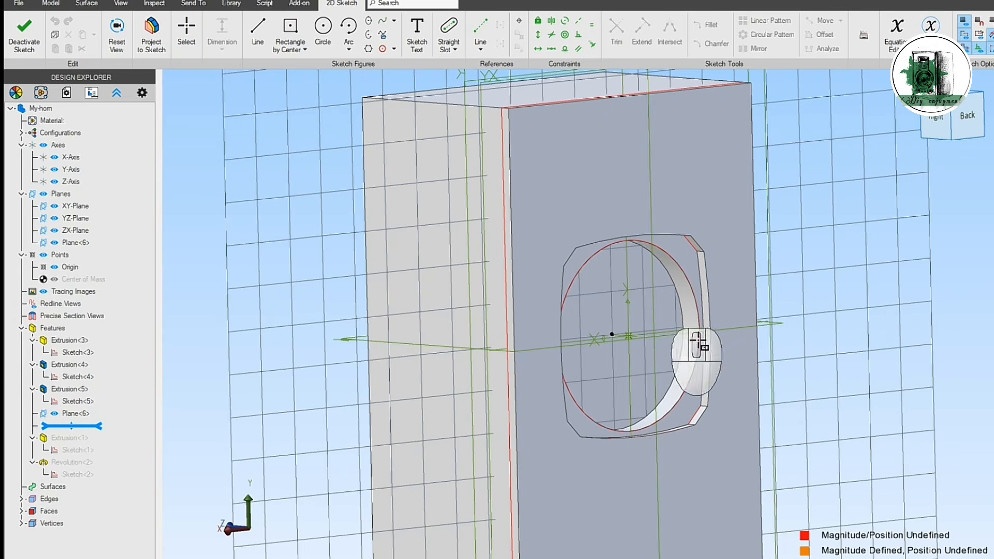
pyautogui.click(612, 335)
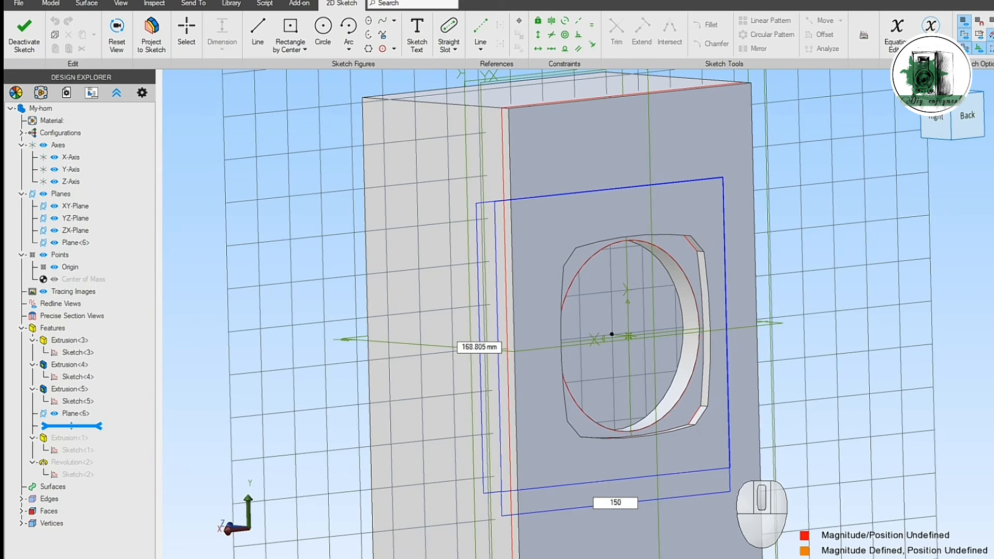
pyautogui.press('Tab')
pyautogui.write('2')
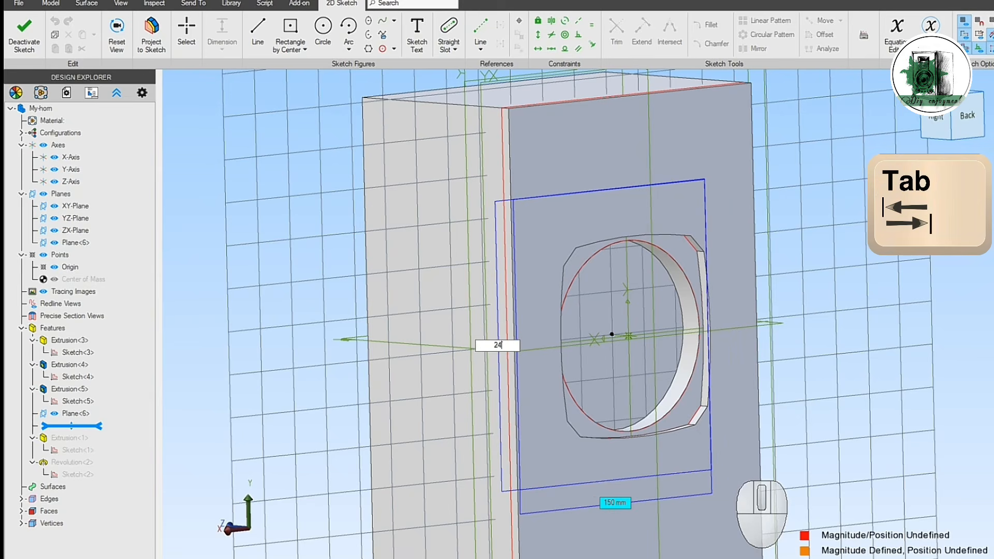
pyautogui.write('40')
pyautogui.press('Tab')
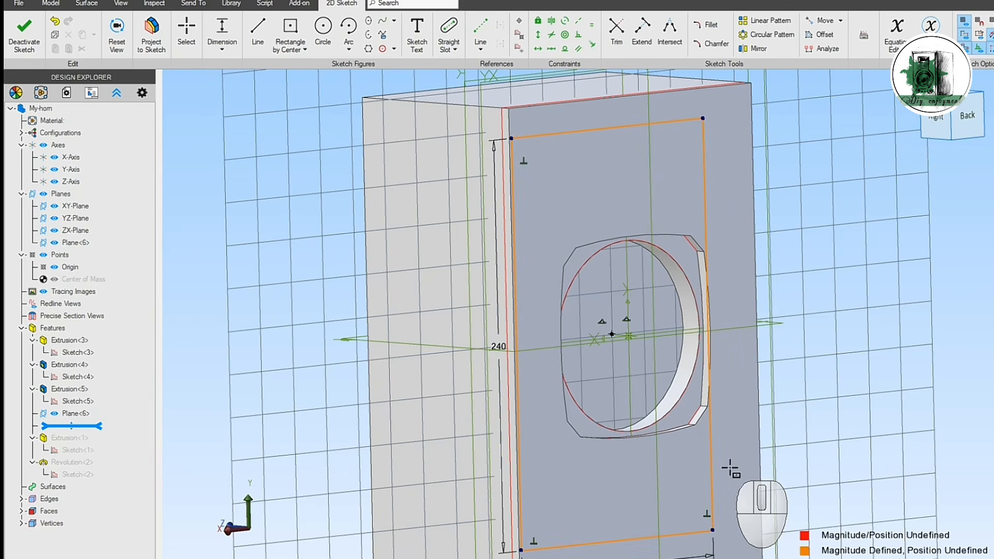
pyautogui.click(24, 32)
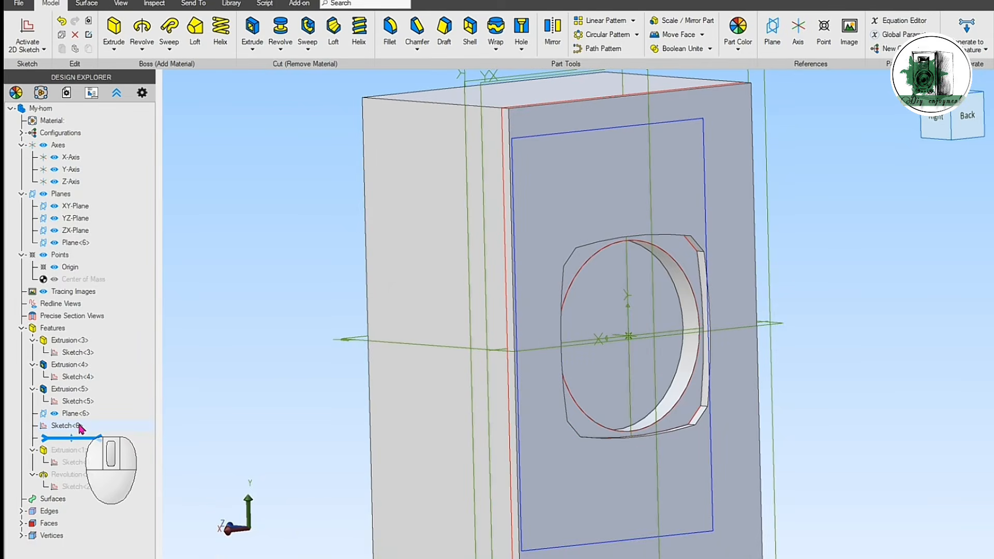
# Step: Extrude-cut the 150 x 240 mm rectangle sketch to a depth of 100 mm with Reverse off to hollow out the box
pyautogui.click(78, 426)
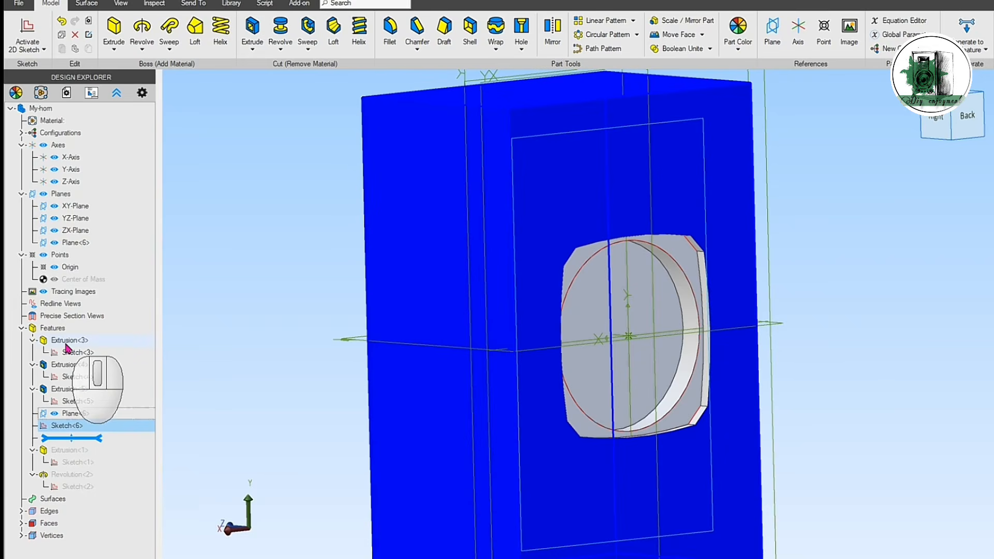
pyautogui.click(68, 342)
pyautogui.click(252, 29)
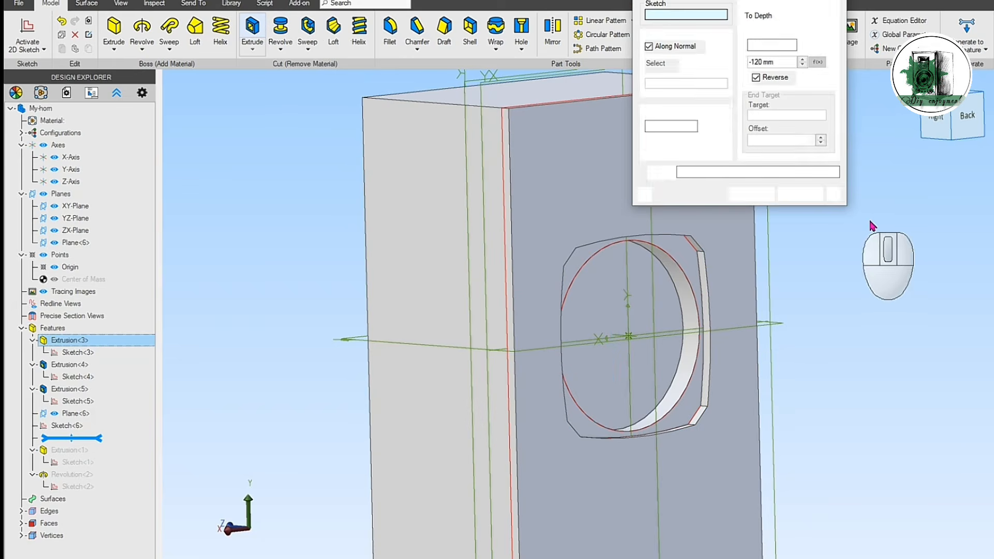
pyautogui.moveTo(724, 1); pyautogui.dragTo(855, 120)
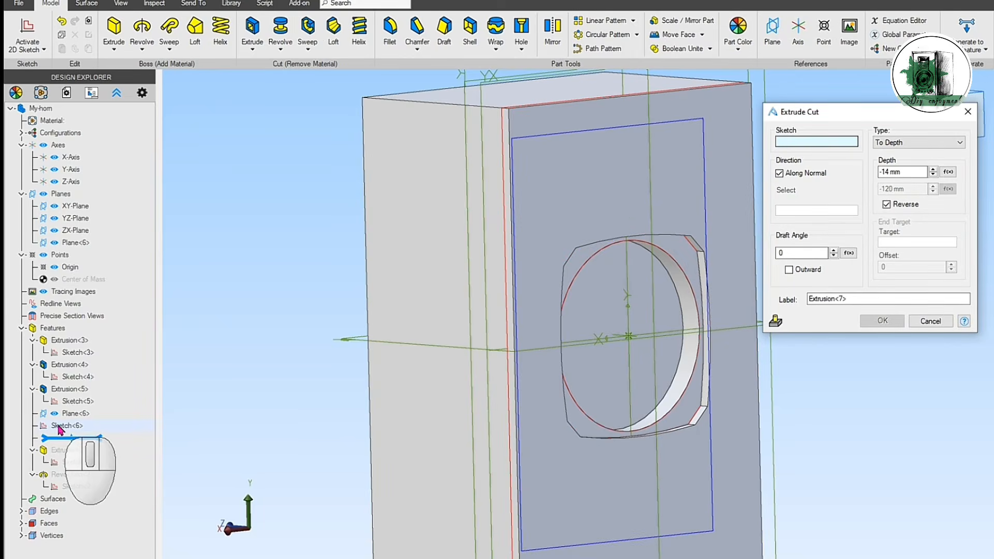
pyautogui.click(62, 426)
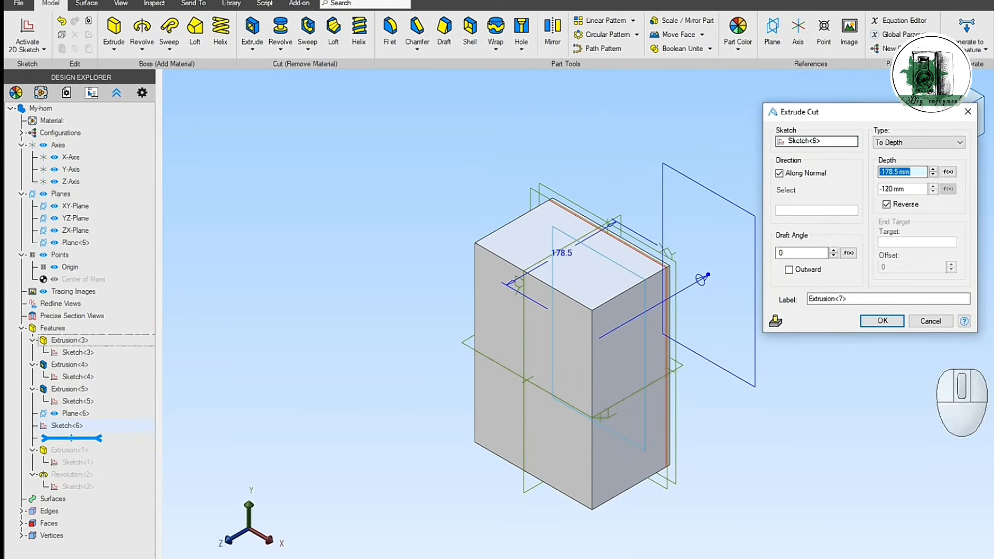
pyautogui.click(886, 204)
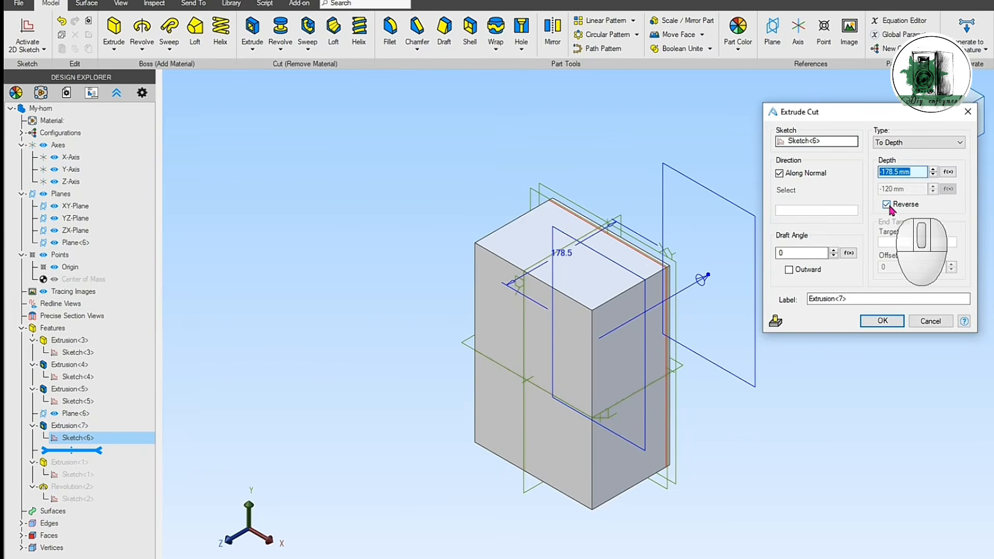
pyautogui.doubleClick(910, 172)
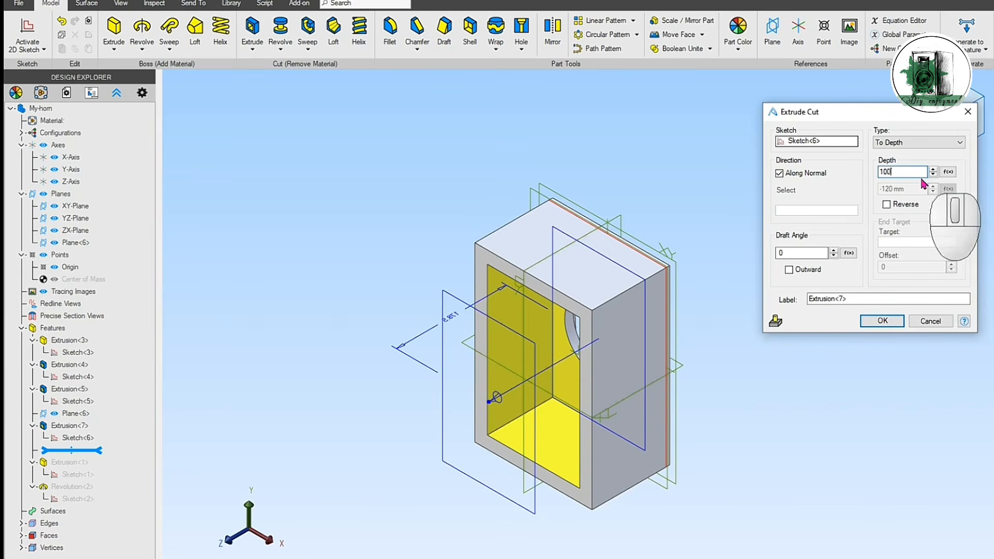
pyautogui.click(883, 321)
# Step: Roll the feature history forward to its end to restore the speaker frame extrusion and cone revolution in the box
pyautogui.moveTo(865, 465); pyautogui.dragTo(804, 397, button='middle')
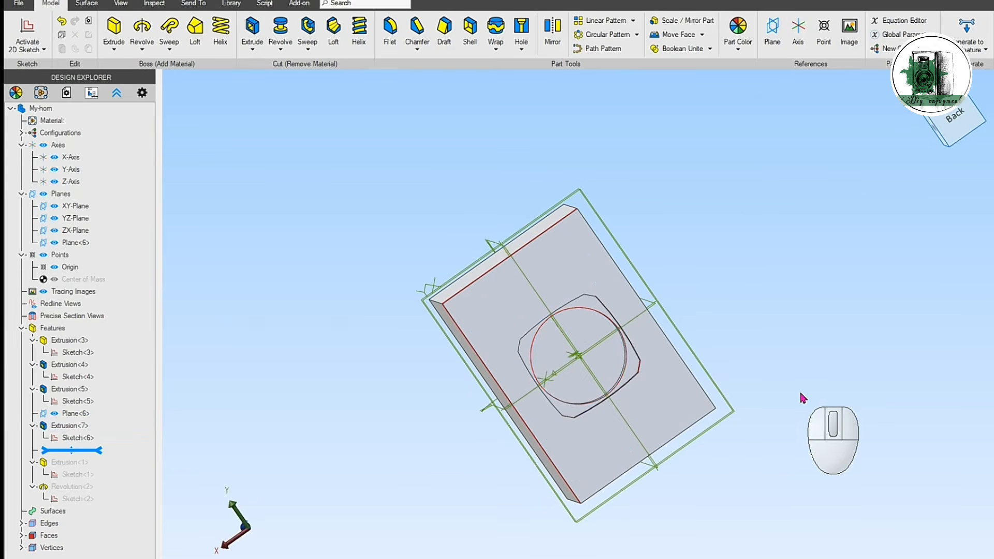
pyautogui.scroll(6, 772, 404)
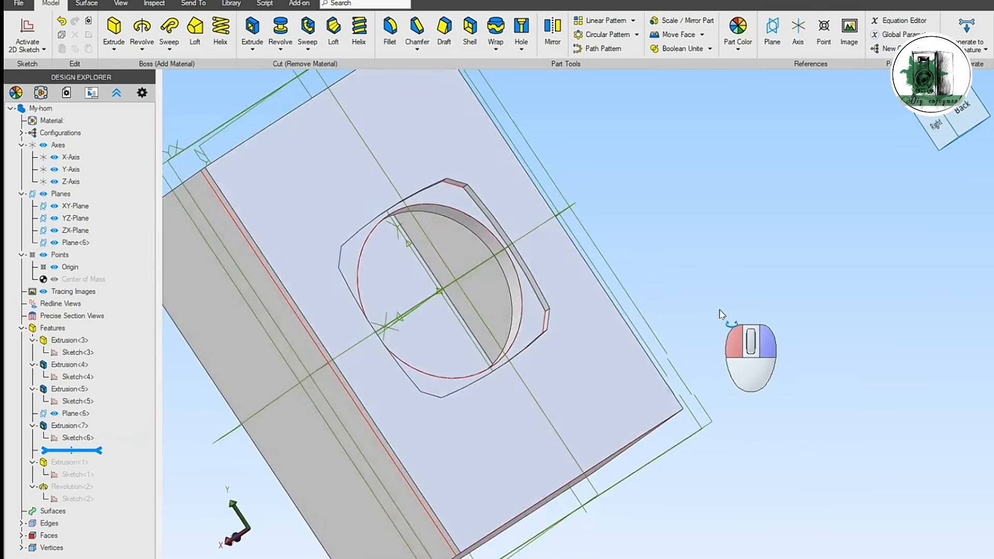
pyautogui.moveTo(720, 310); pyautogui.dragTo(756, 362, button='middle')
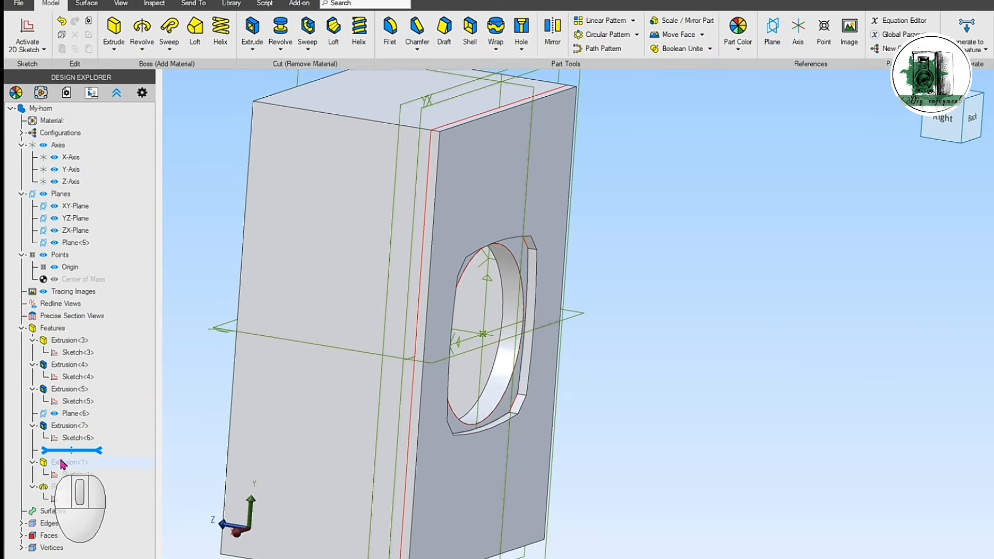
pyautogui.moveTo(71, 450); pyautogui.dragTo(75, 498)
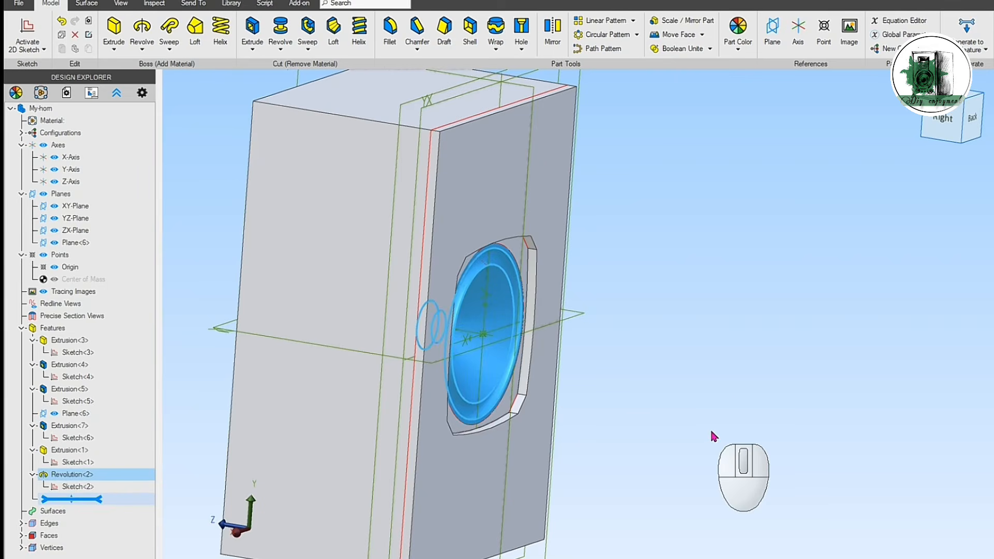
pyautogui.moveTo(691, 393); pyautogui.dragTo(672, 392, button='middle')
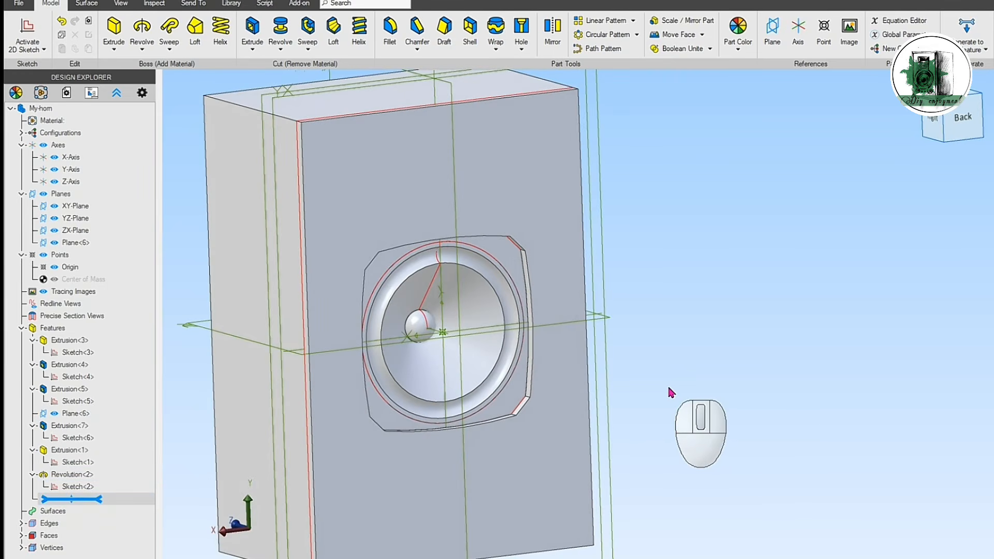
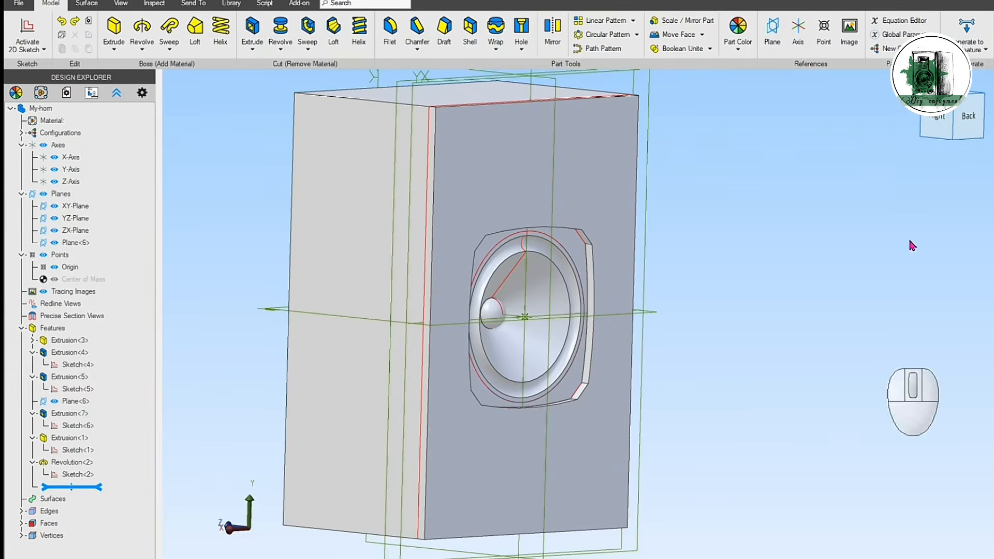
# Step: Create a reference plane offset 6 mm from the XY-Plane with Reverse on, towards the driver opening
pyautogui.click(773, 34)
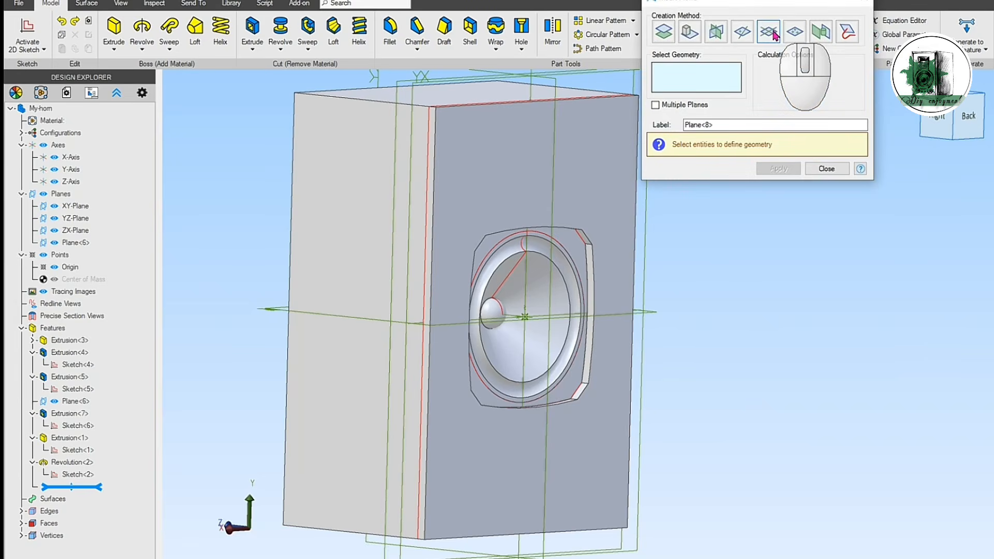
pyautogui.click(674, 35)
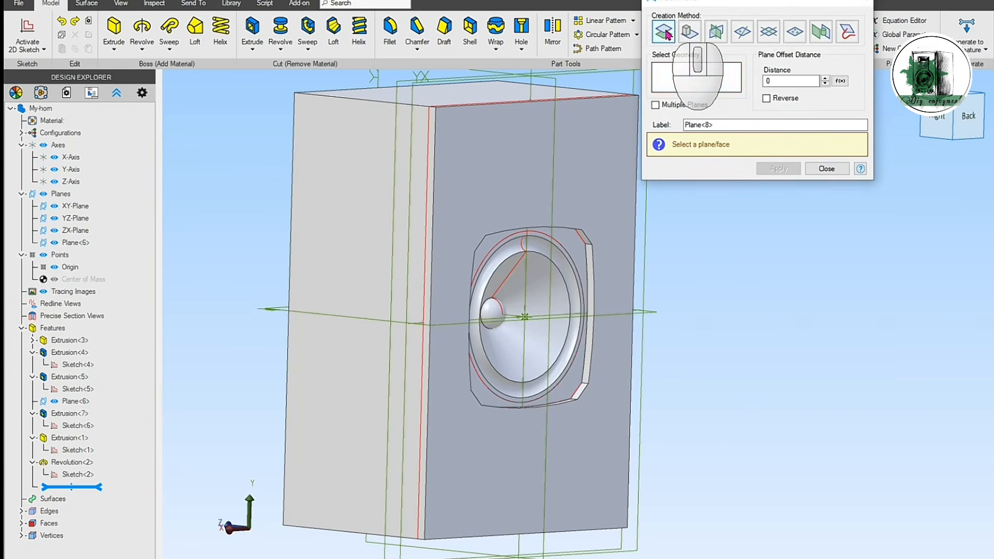
pyautogui.click(415, 93)
pyautogui.click(783, 82)
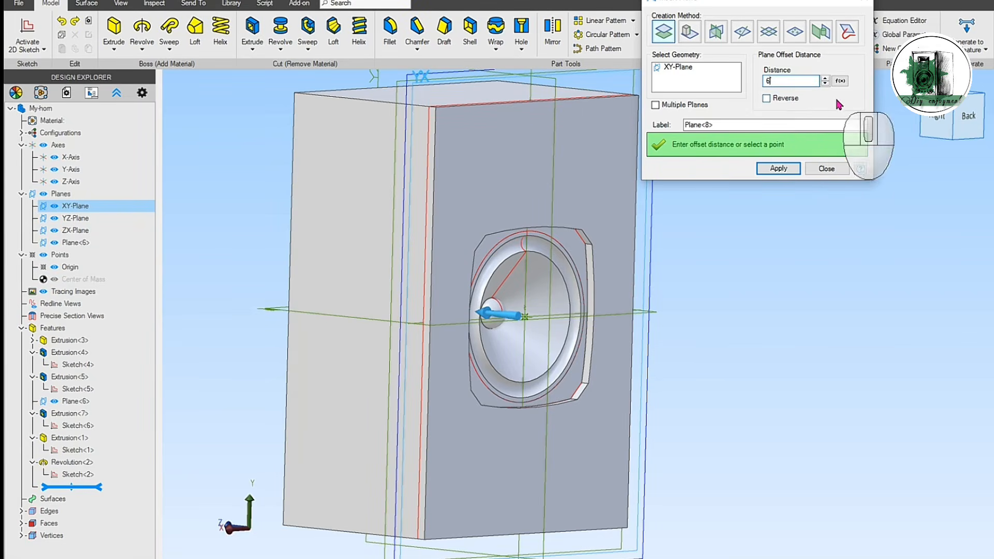
pyautogui.click(743, 124)
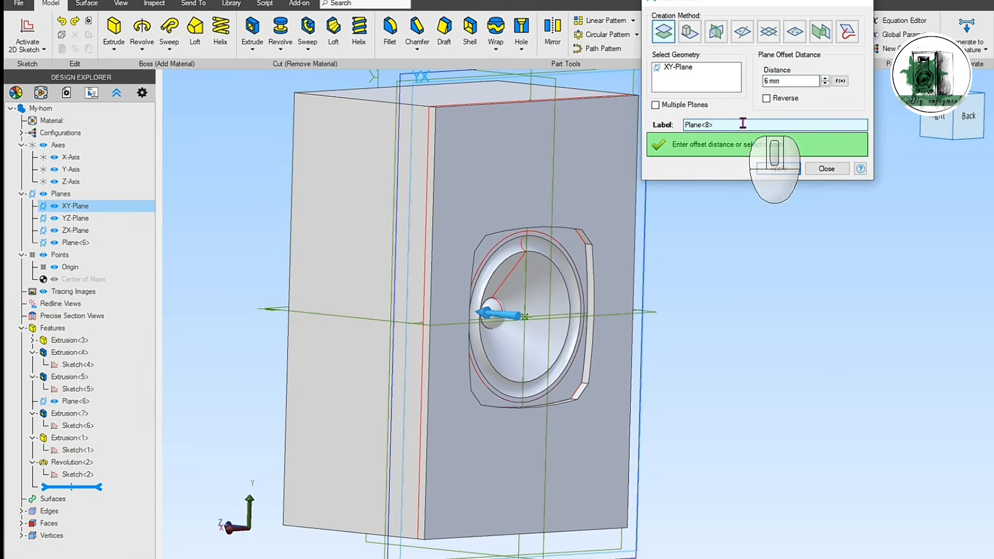
pyautogui.click(767, 99)
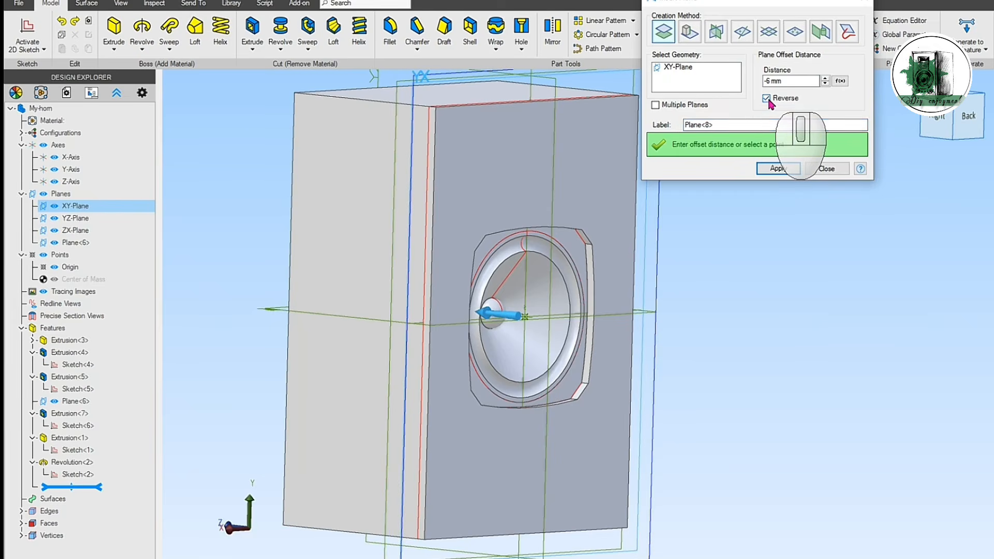
pyautogui.moveTo(730, 260); pyautogui.dragTo(753, 254, button='middle')
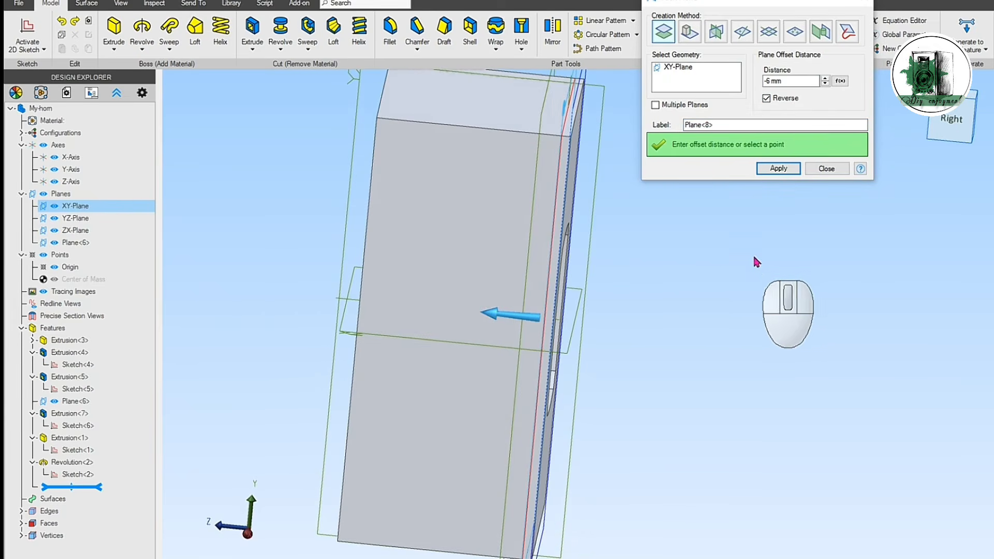
pyautogui.click(775, 168)
pyautogui.click(827, 169)
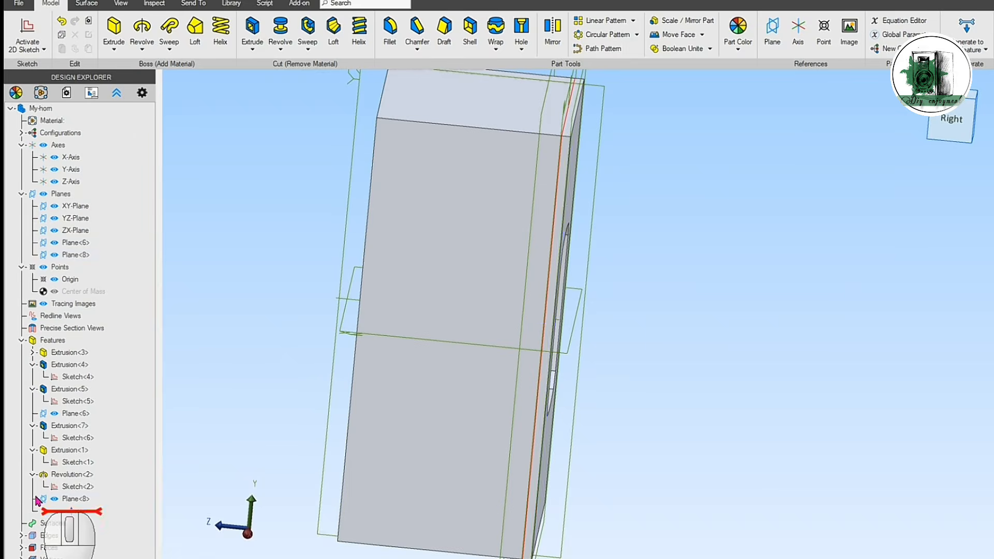
# Step: Sketch on the 6 mm offset plane by projecting the box's four outer front edges and the round driver opening, and finish the sketch
pyautogui.click(58, 502)
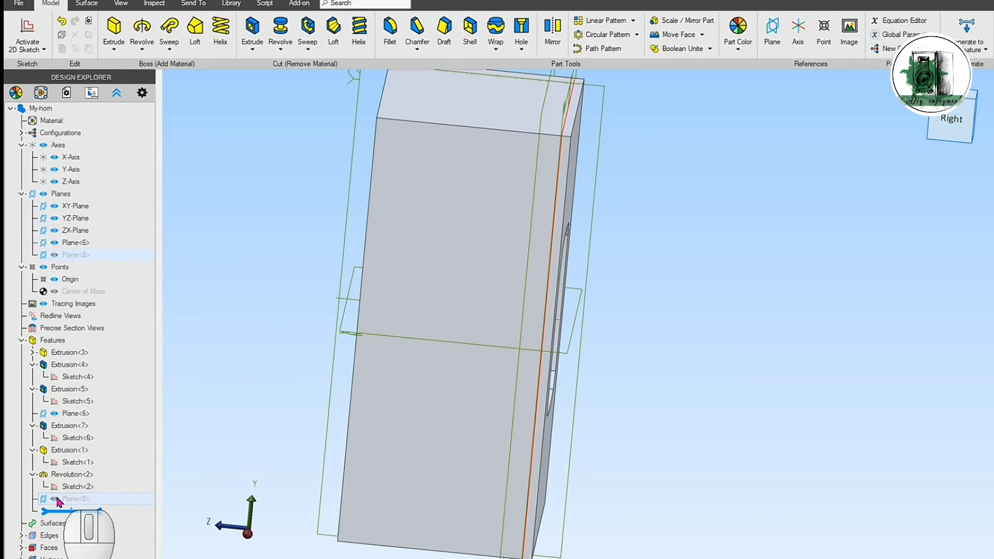
pyautogui.click(123, 504)
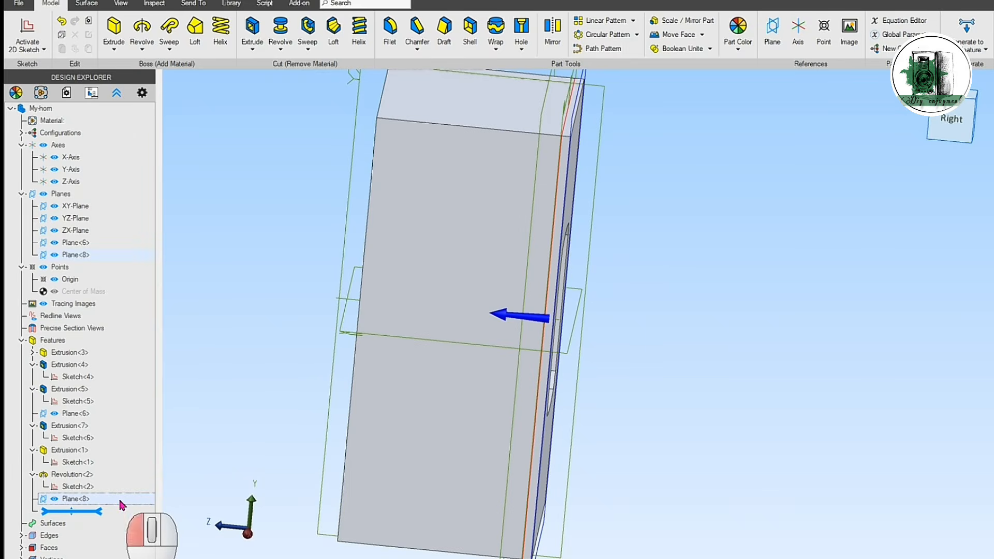
pyautogui.click(27, 32)
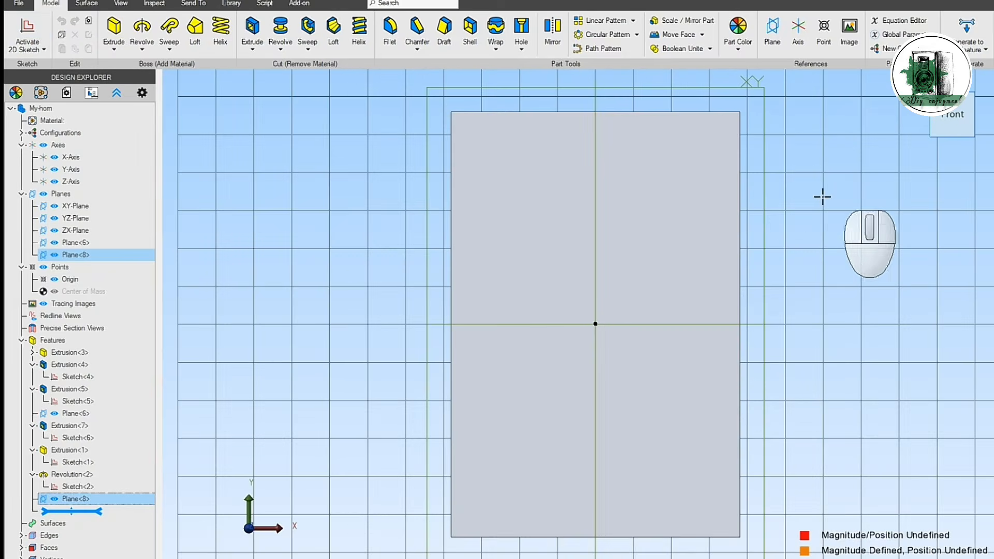
pyautogui.click(119, 29)
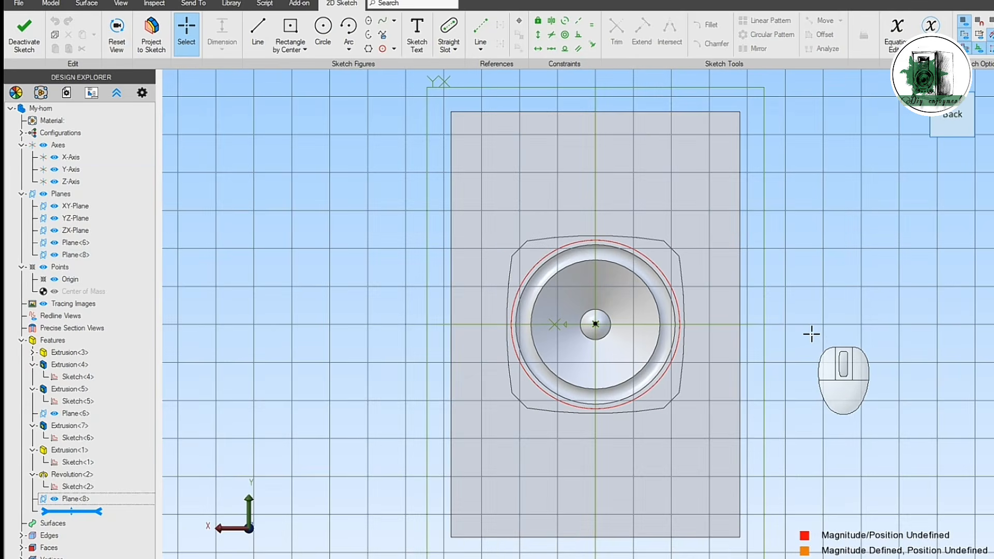
pyautogui.keyDown('shift'); pyautogui.click(600, 112); pyautogui.keyUp('shift')
pyautogui.keyDown('shift'); pyautogui.click(740, 197); pyautogui.keyUp('shift')
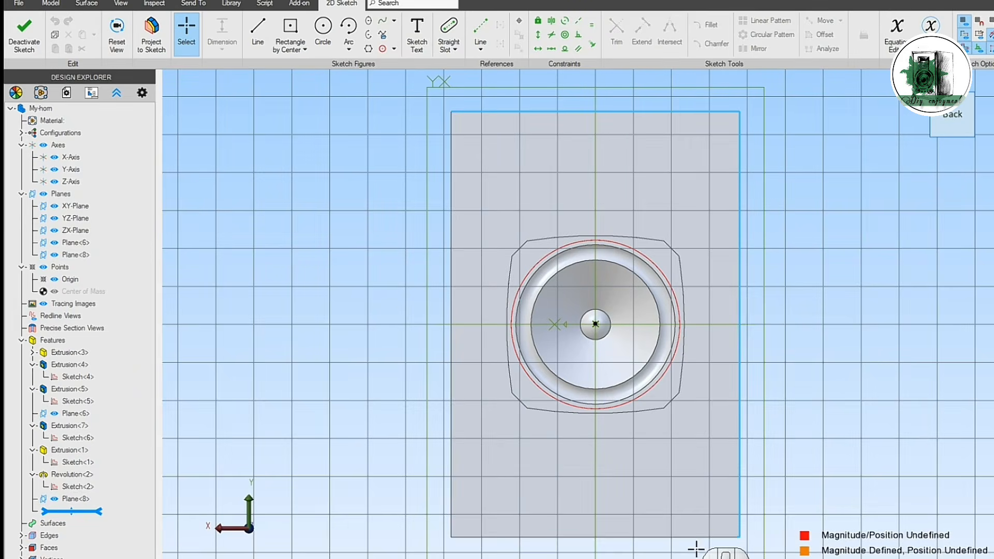
pyautogui.keyDown('shift'); pyautogui.click(684, 537); pyautogui.keyUp('shift')
pyautogui.keyDown('shift'); pyautogui.click(452, 289); pyautogui.keyUp('shift')
pyautogui.keyDown('shift'); pyautogui.click(676, 297); pyautogui.keyUp('shift')
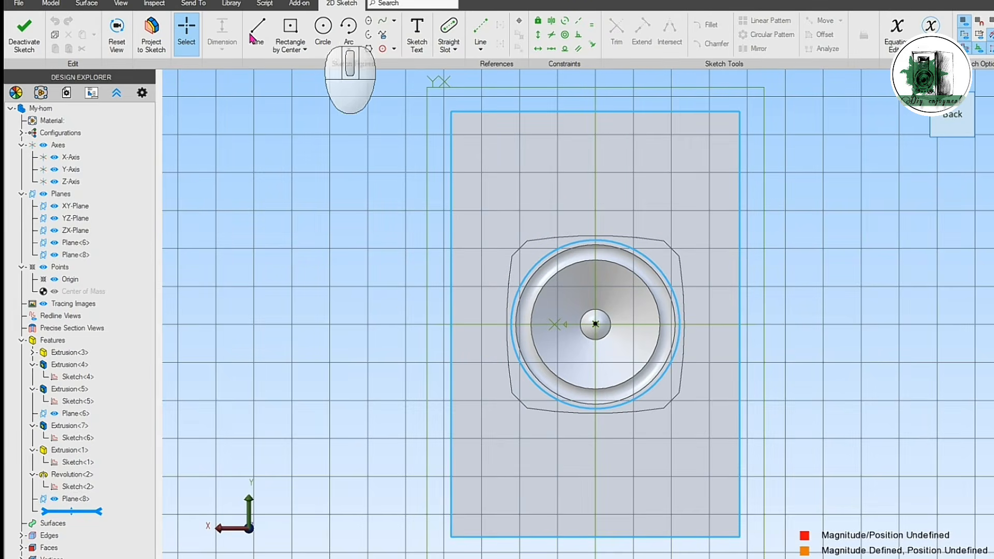
pyautogui.click(151, 32)
pyautogui.click(794, 175)
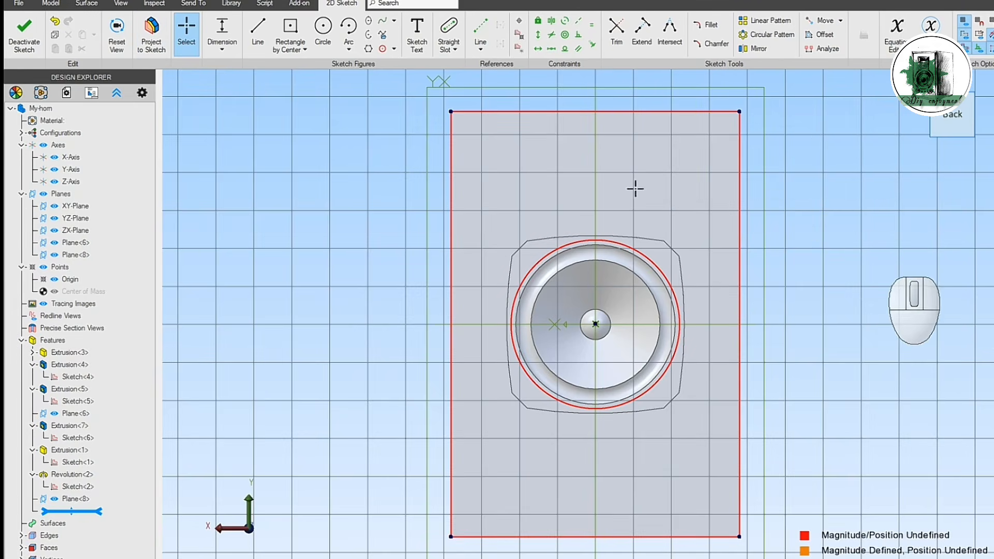
pyautogui.click(40, 46)
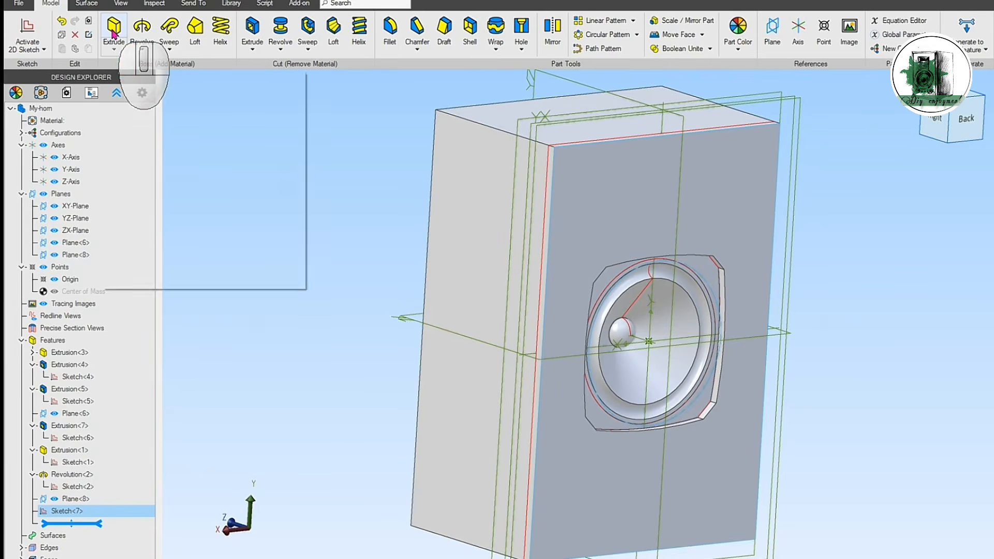
# Step: Extrude the projected outline with its round opening to a depth of 20 mm with Reverse on, forming a front panel
pyautogui.moveTo(207, 83); pyautogui.dragTo(832, 355, button='middle')
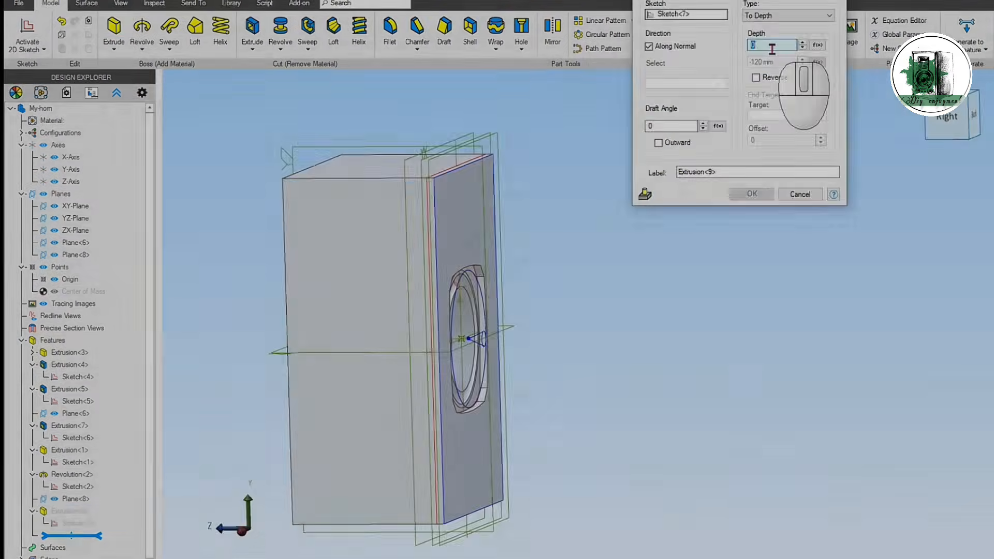
pyautogui.write('20')
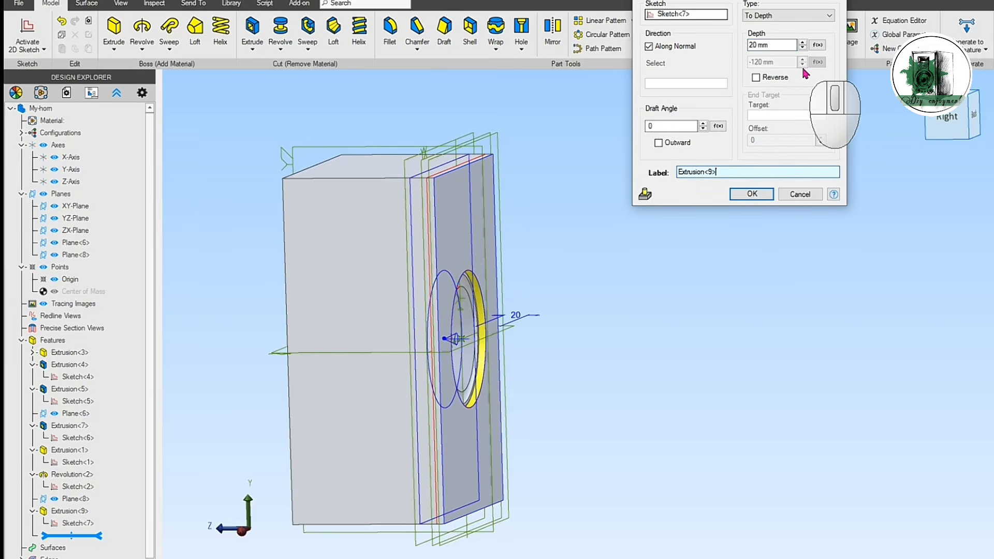
pyautogui.click(756, 77)
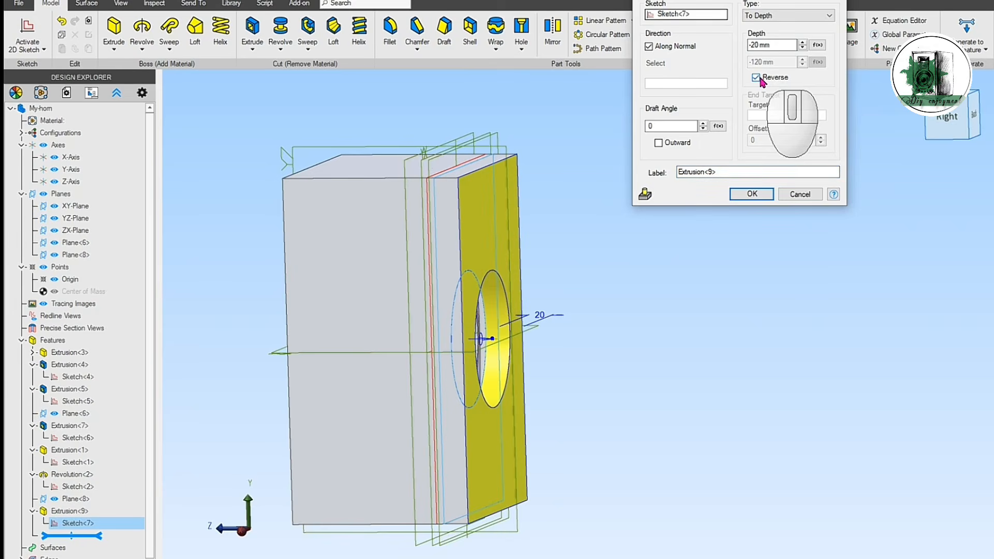
pyautogui.click(752, 195)
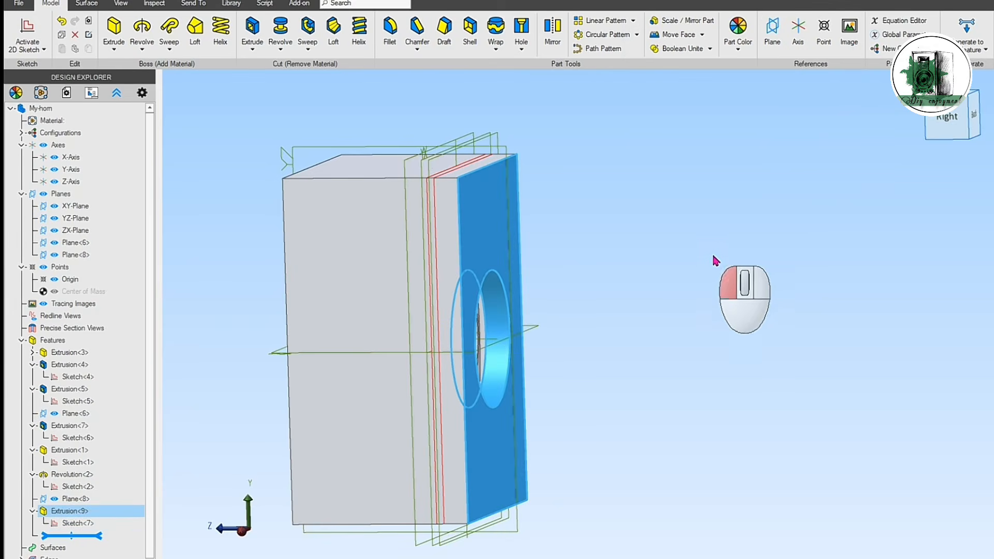
pyautogui.moveTo(688, 309); pyautogui.dragTo(698, 344, button='middle')
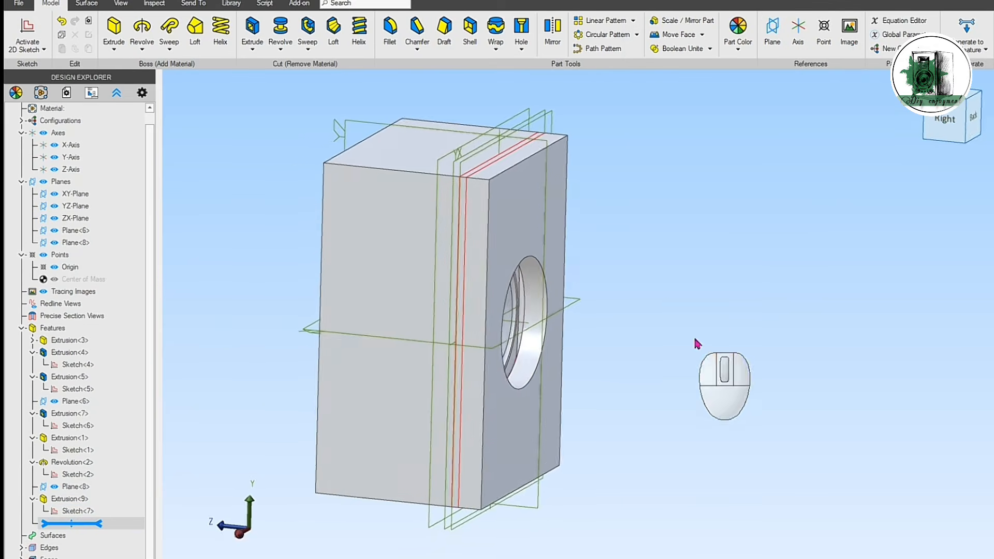
# Step: Insert a reference point for the horn throat at x 0, y 55.5 mm, z -26 mm
pyautogui.click(945, 119)
pyautogui.moveTo(813, 324); pyautogui.dragTo(651, 315, button='middle')
pyautogui.scroll(-3, 670, 319)
pyautogui.scroll(-1, 659, 312)
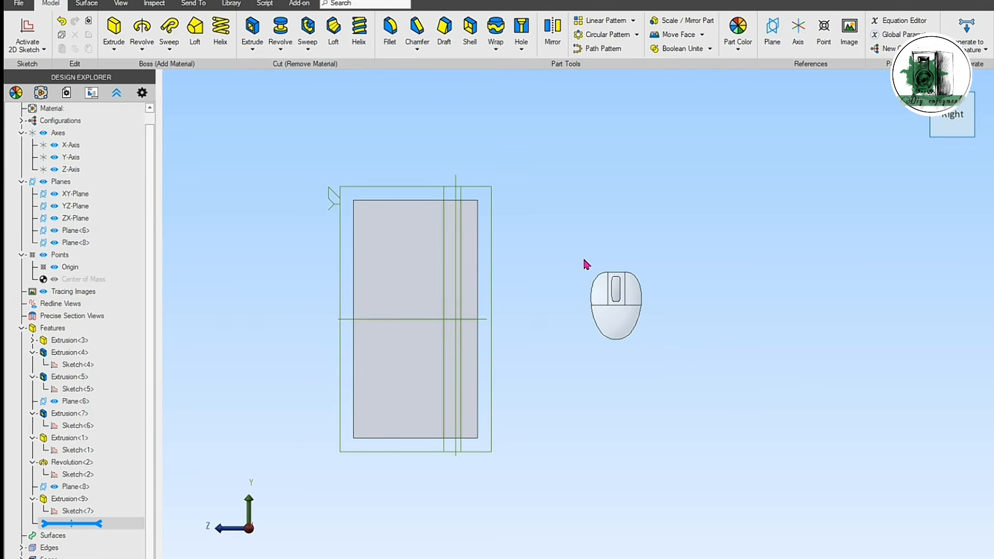
pyautogui.click(824, 30)
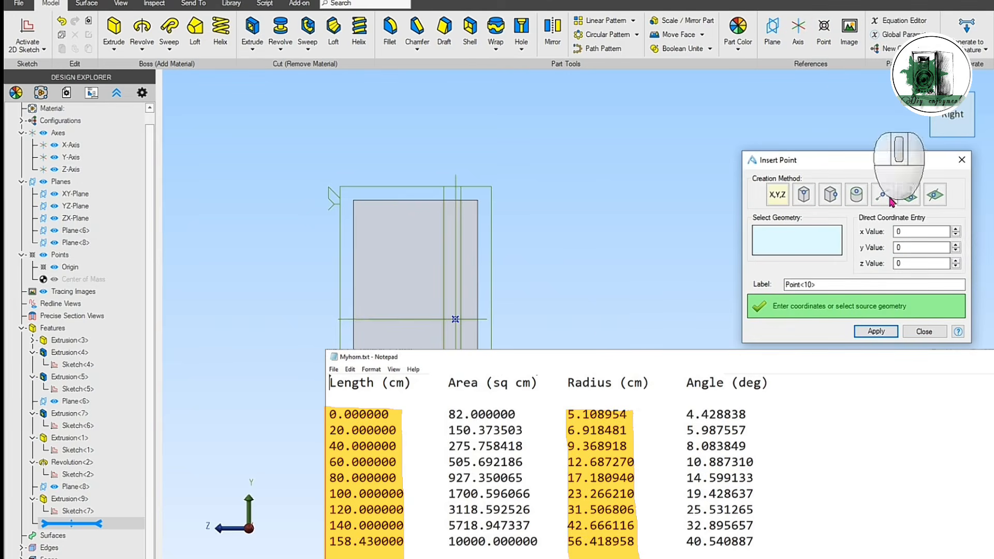
pyautogui.doubleClick(916, 249)
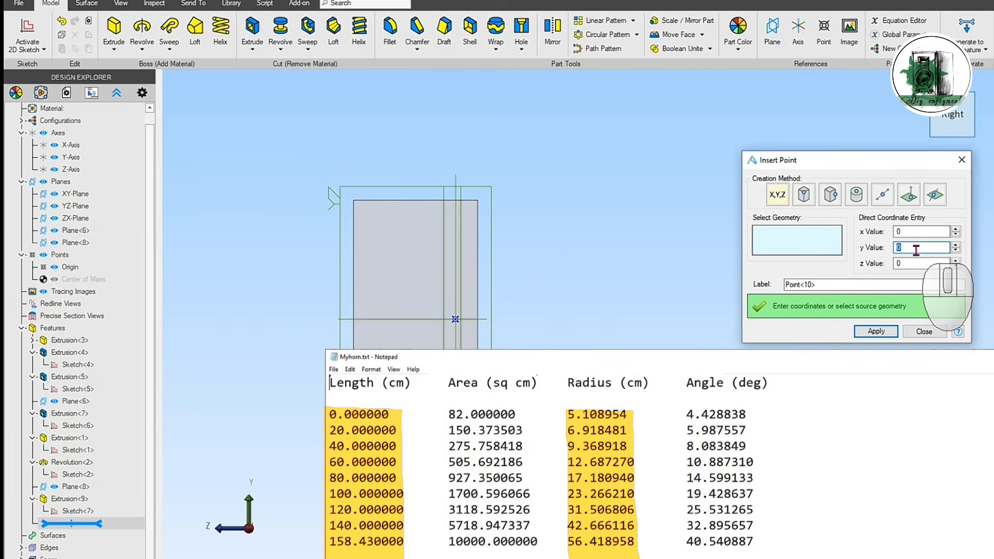
pyautogui.write('55.5')
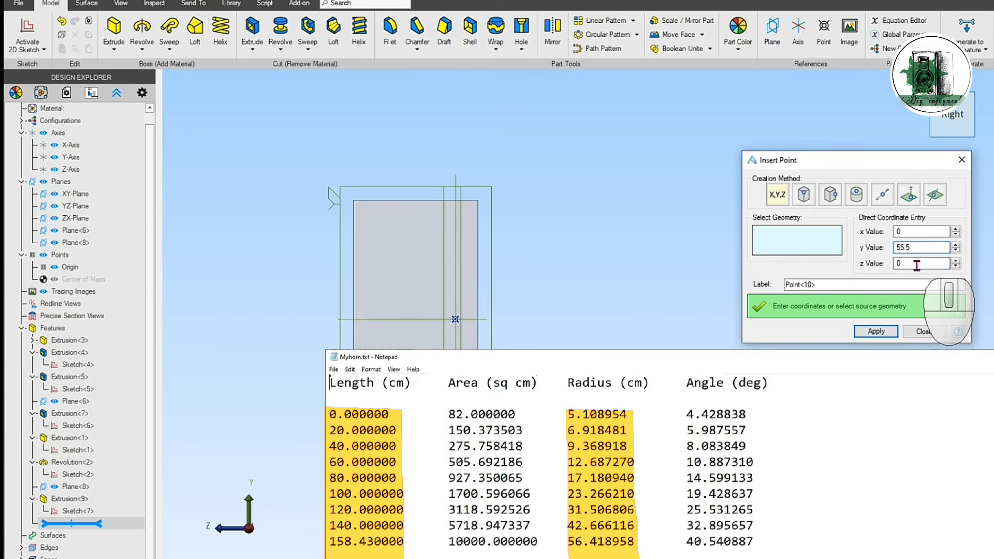
pyautogui.doubleClick(915, 264)
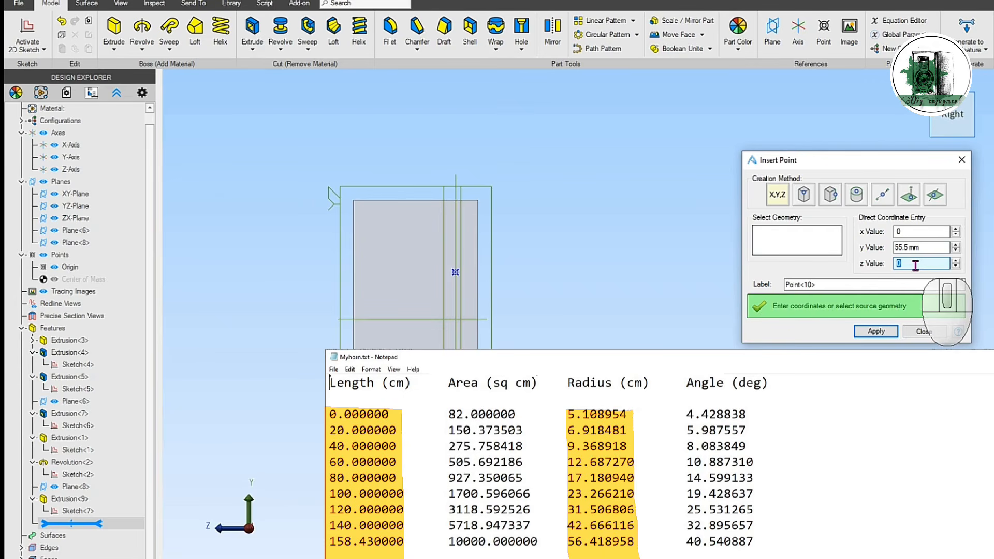
pyautogui.write('-26')
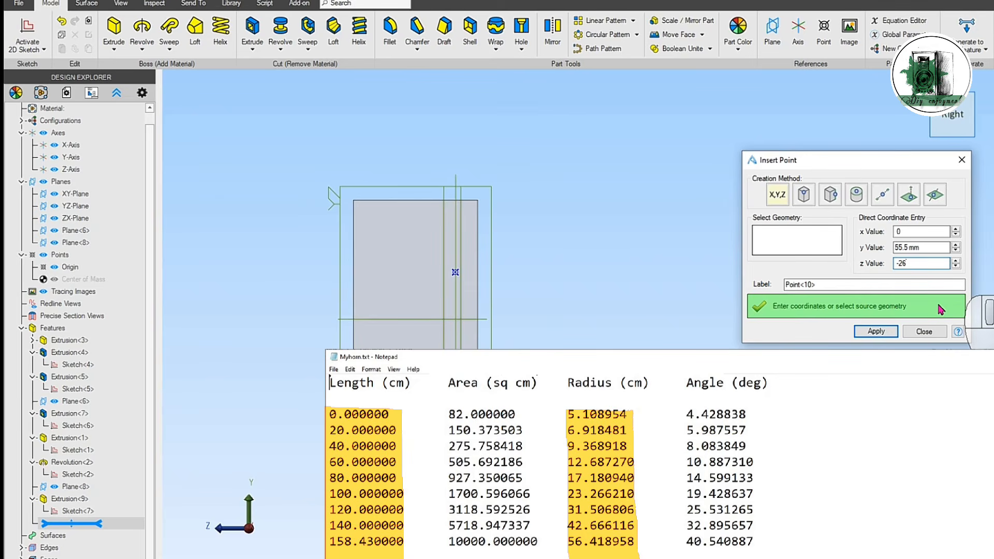
pyautogui.click(876, 331)
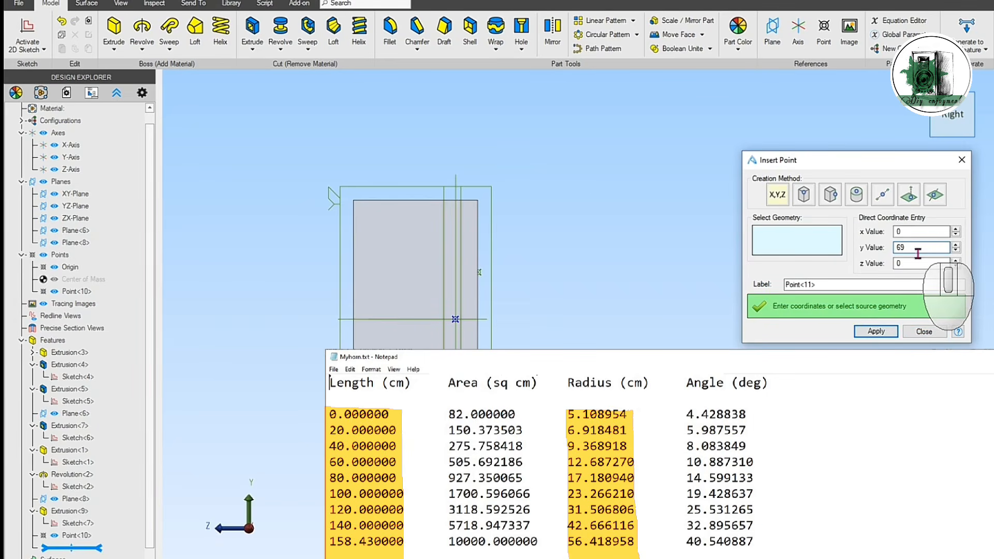
# Step: Insert the next horn profile points, one at x 0, y 69 mm, z -200 mm and one at y 93 mm further along negative z
pyautogui.click(922, 262)
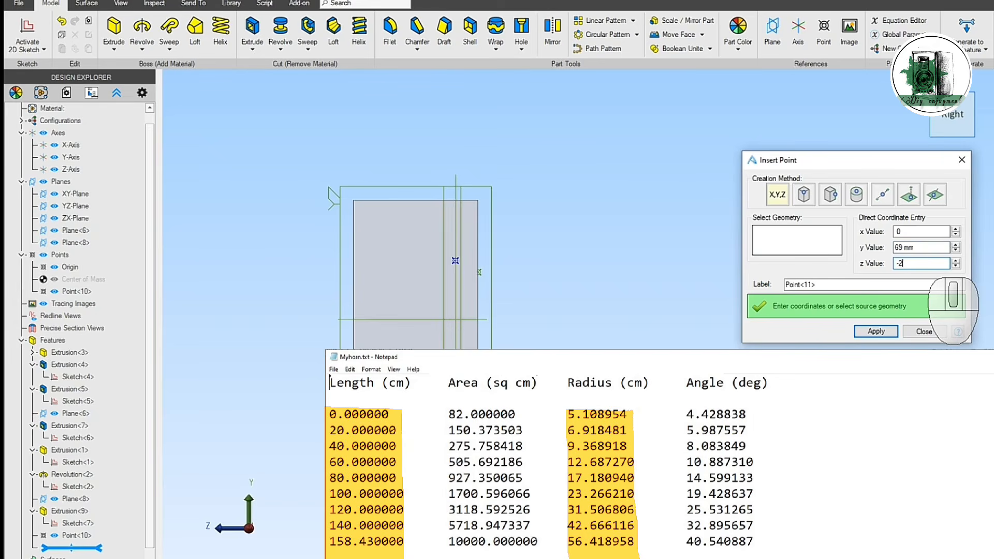
pyautogui.click(892, 332)
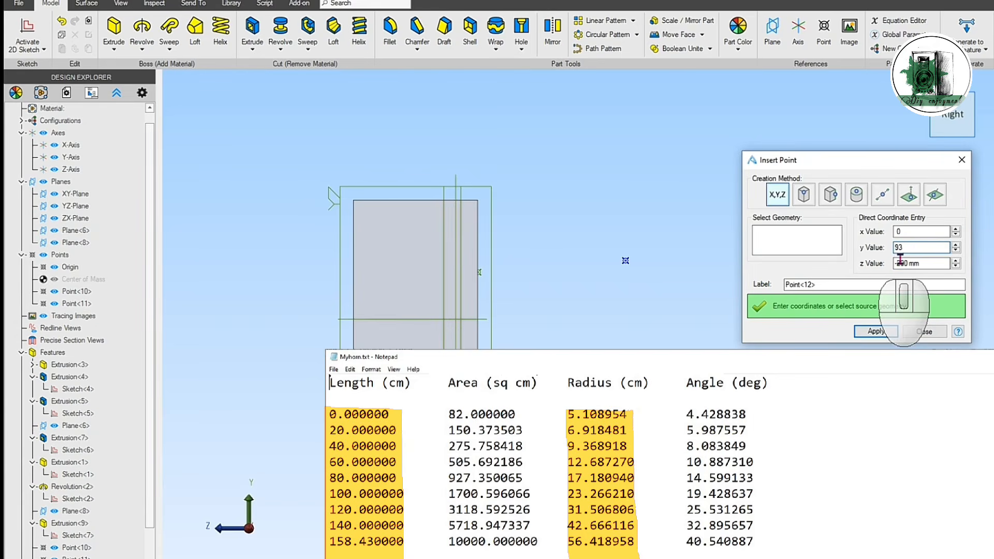
pyautogui.write('93')
pyautogui.moveTo(910, 264); pyautogui.dragTo(886, 260)
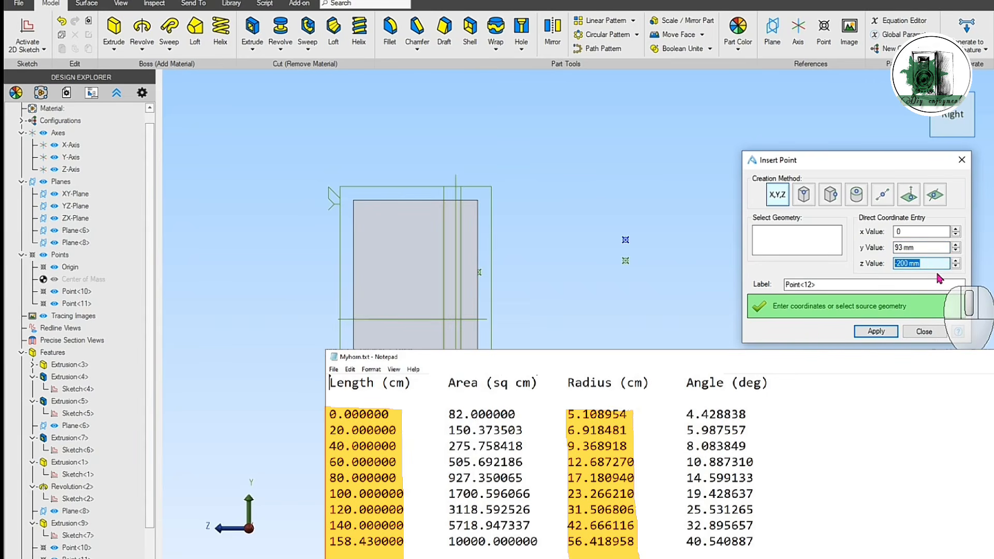
pyautogui.write('-400')
pyautogui.click(876, 331)
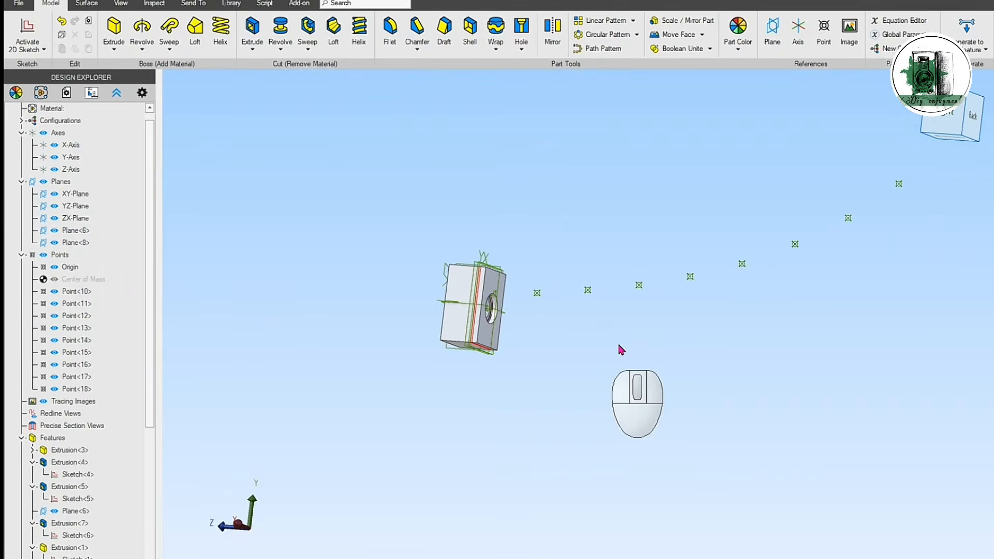
# Step: Hide the YZ plane and start a 2D sketch on it
pyautogui.moveTo(653, 360); pyautogui.dragTo(652, 357, button='right')
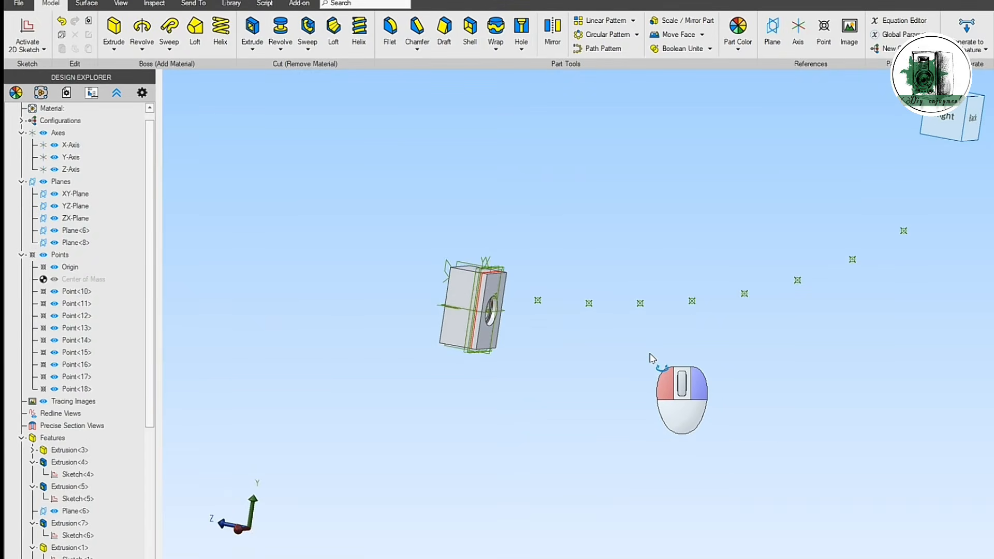
pyautogui.scroll(1, 812, 357)
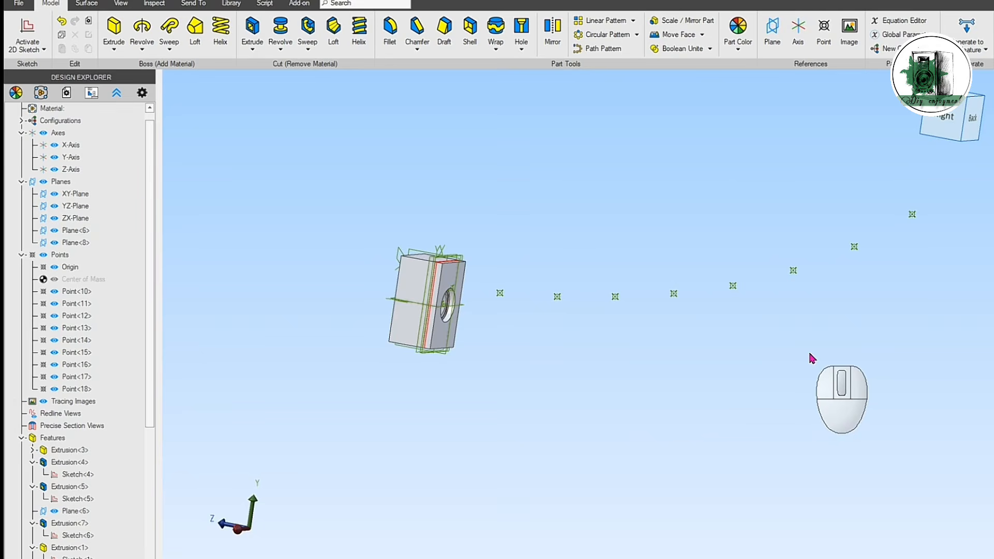
pyautogui.click(56, 206)
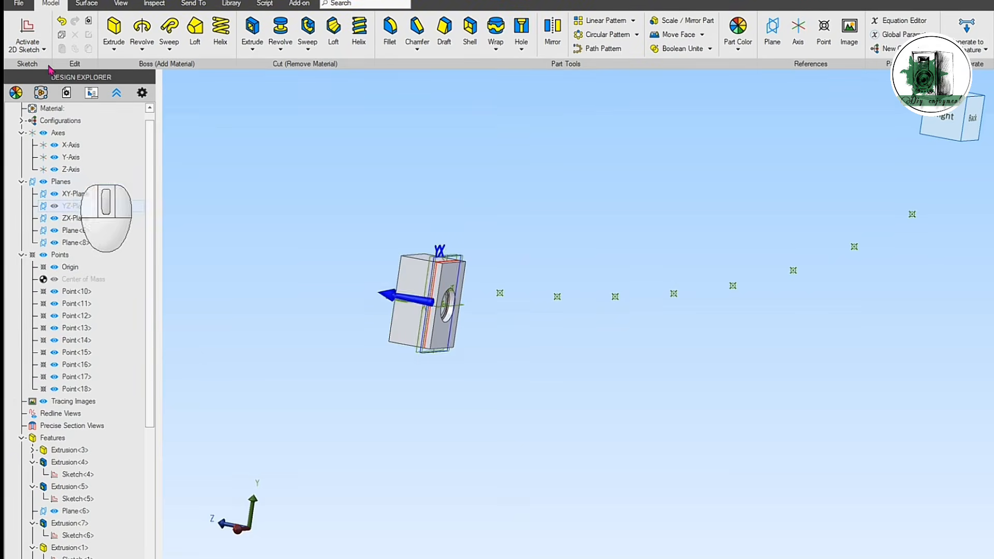
pyautogui.click(29, 36)
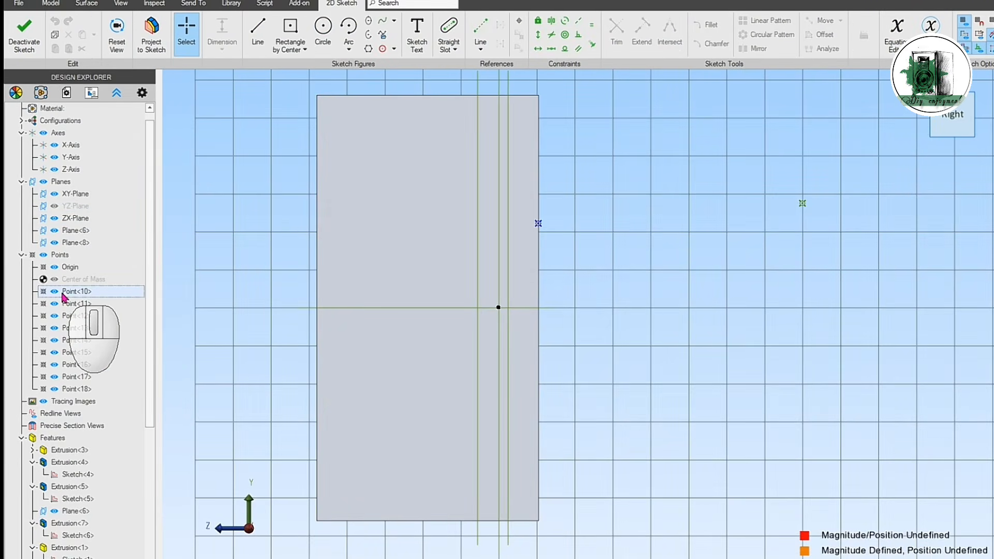
# Step: Project all nine horn profile points into the sketch as sketch figures, without maintaining association to the source
pyautogui.keyDown('shift'); pyautogui.click(76, 378); pyautogui.keyUp('shift')
pyautogui.scroll(-5, 244, 299)
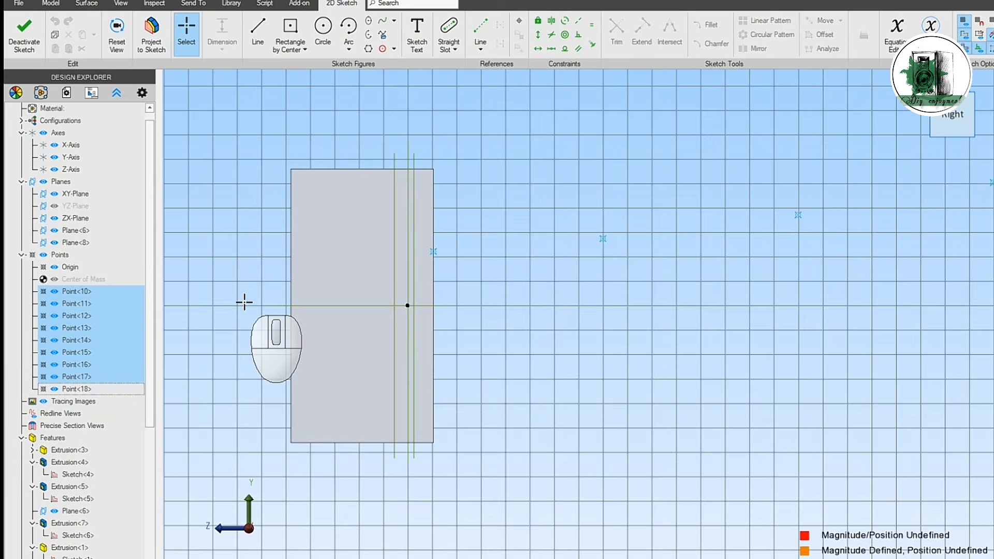
pyautogui.scroll(-5, 310, 315)
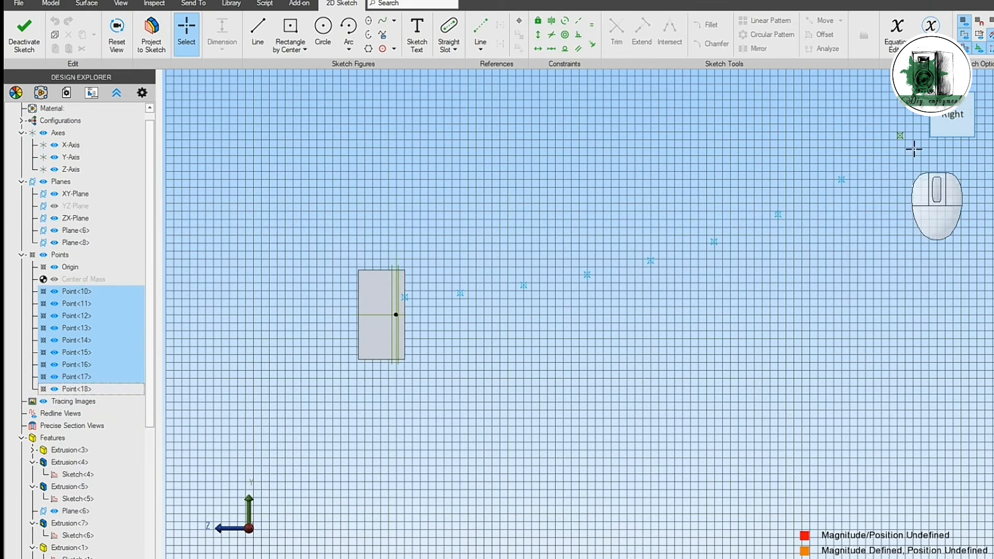
pyautogui.keyDown('shift'); pyautogui.click(902, 136); pyautogui.keyUp('shift')
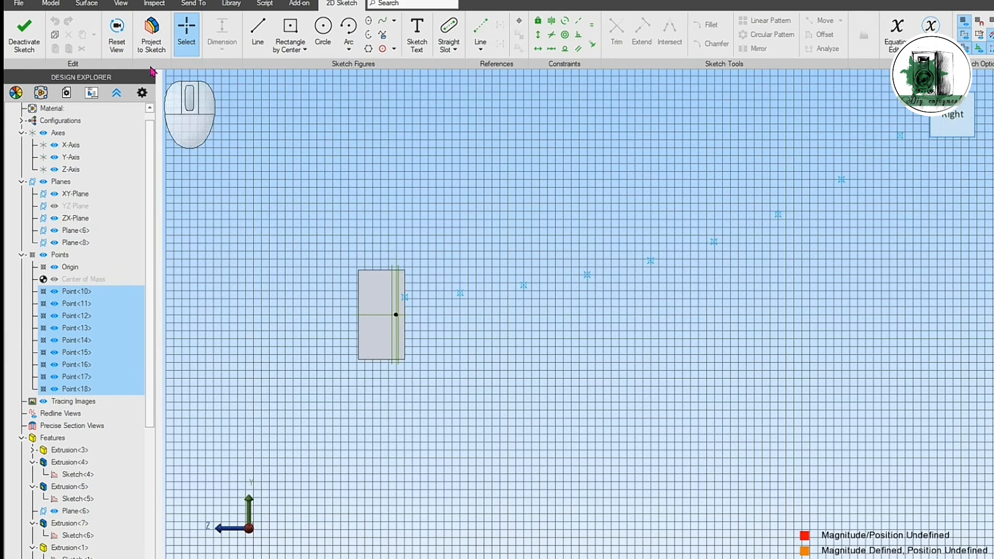
pyautogui.click(152, 32)
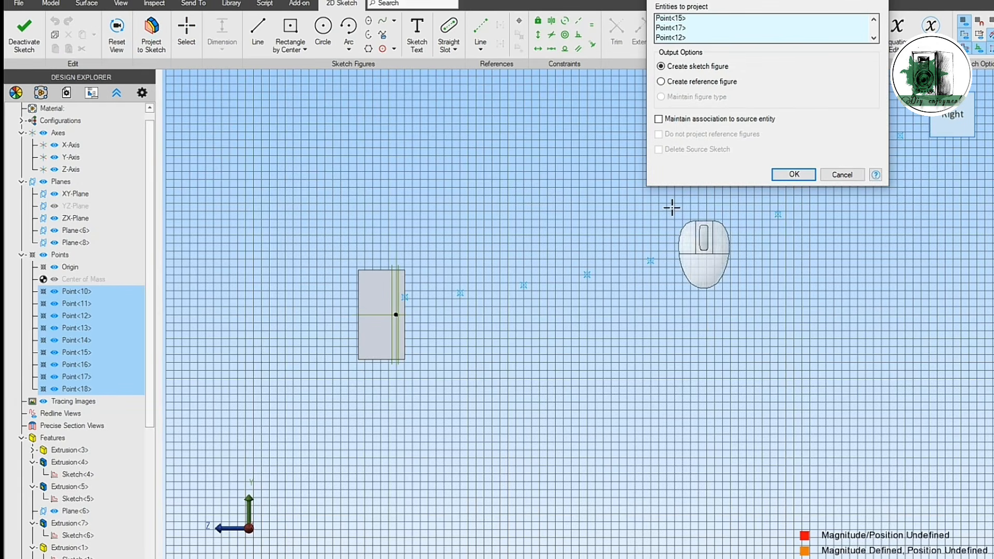
pyautogui.click(782, 177)
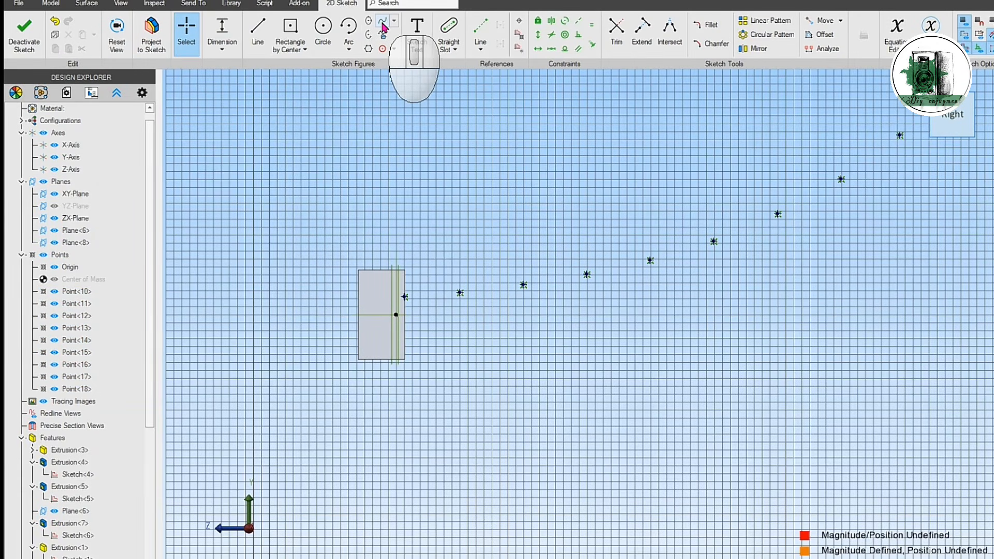
# Step: Draw a spline through all nine projected points, from the throat at the box front to the horn mouth
pyautogui.click(382, 22)
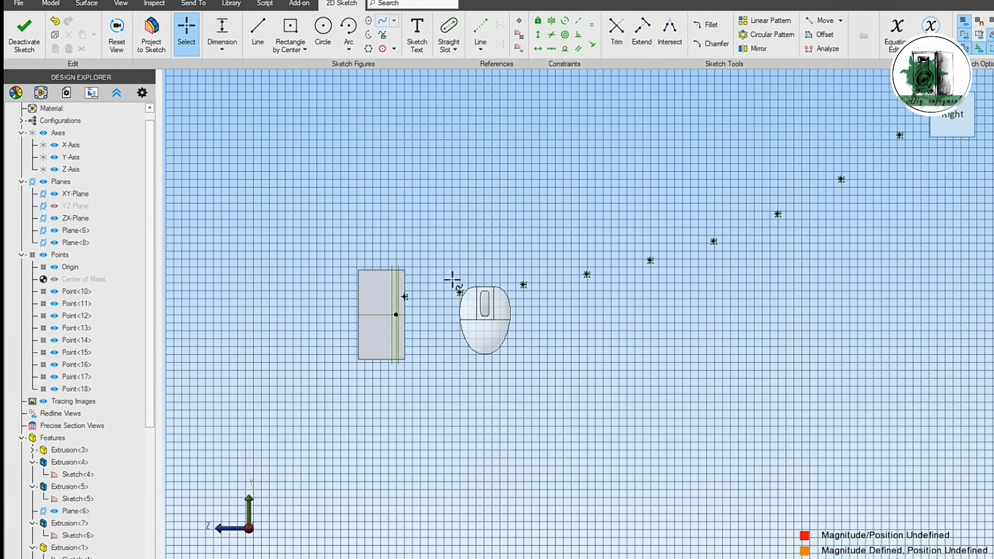
pyautogui.click(405, 297)
pyautogui.click(460, 293)
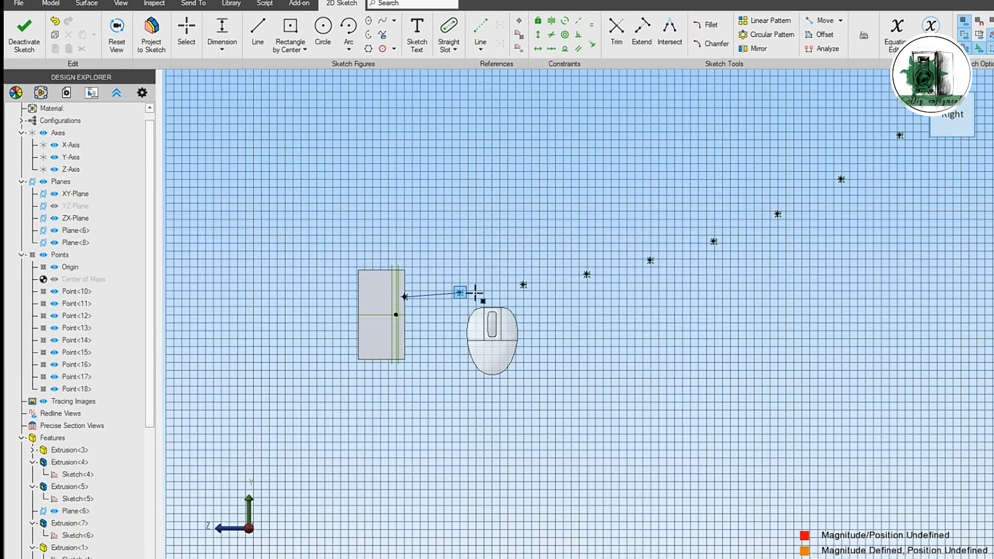
pyautogui.click(523, 285)
pyautogui.click(587, 274)
pyautogui.click(651, 261)
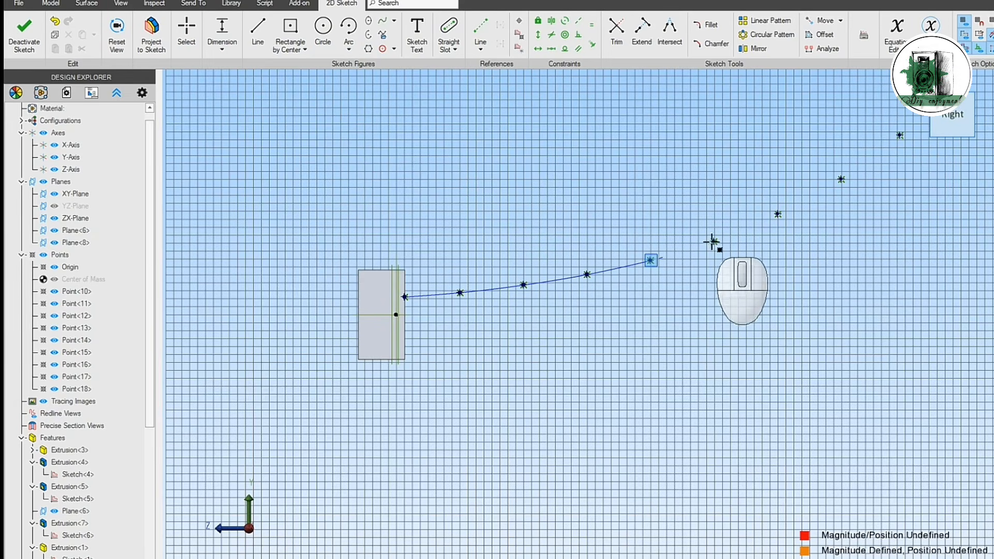
pyautogui.click(714, 241)
pyautogui.click(778, 214)
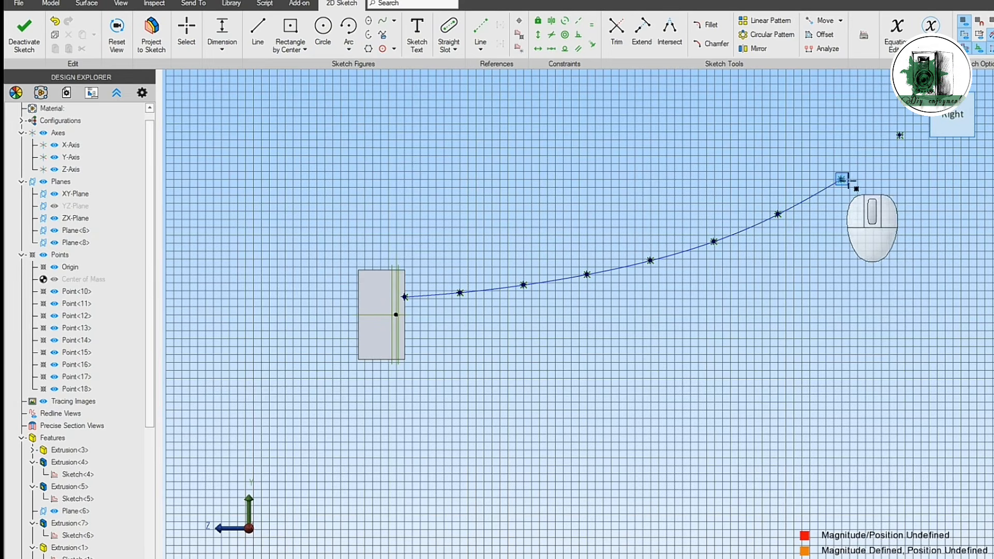
pyautogui.click(841, 179)
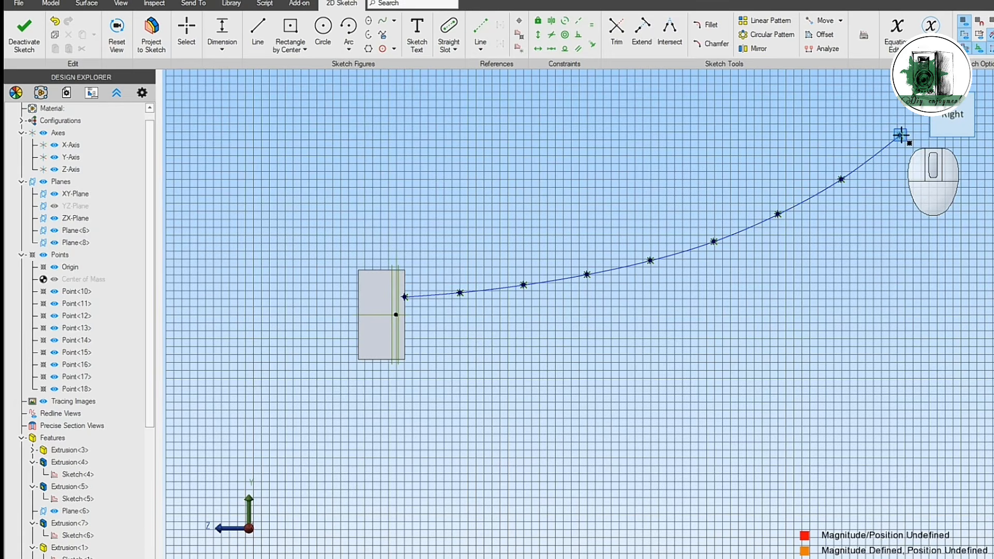
pyautogui.click(900, 136)
pyautogui.press('Escape')
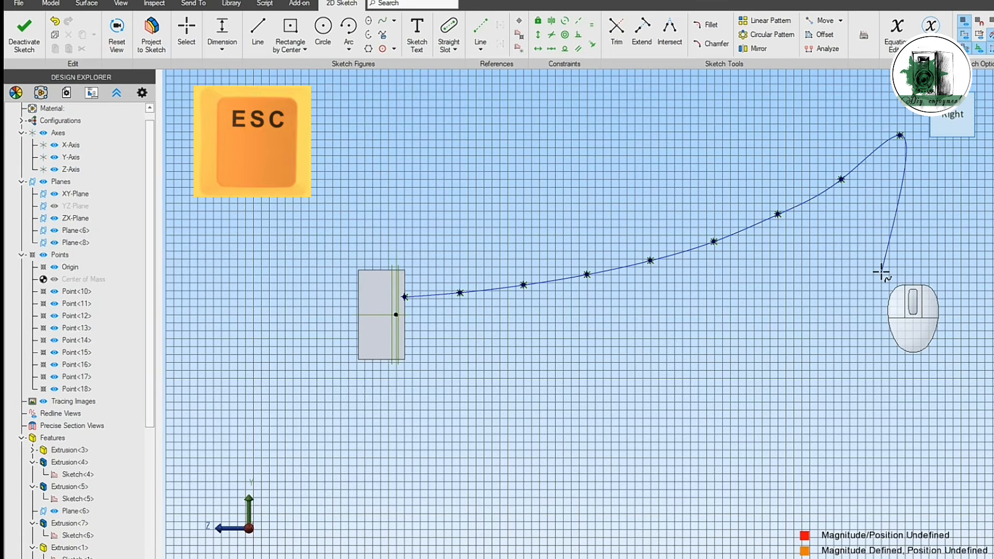
# Step: Draw a 20 mm vertical line upward from the spline's start point at the box front
pyautogui.scroll(4, 410, 272)
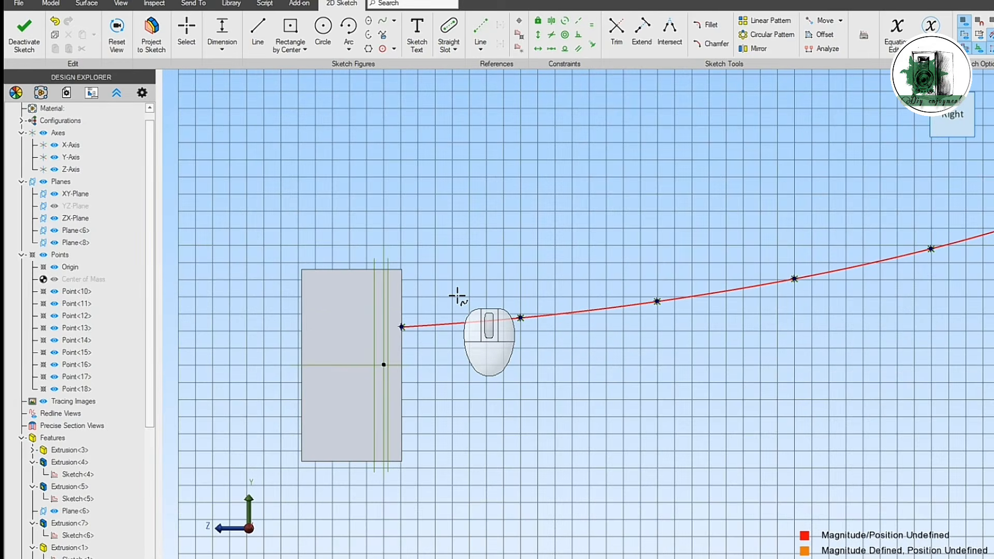
pyautogui.click(258, 31)
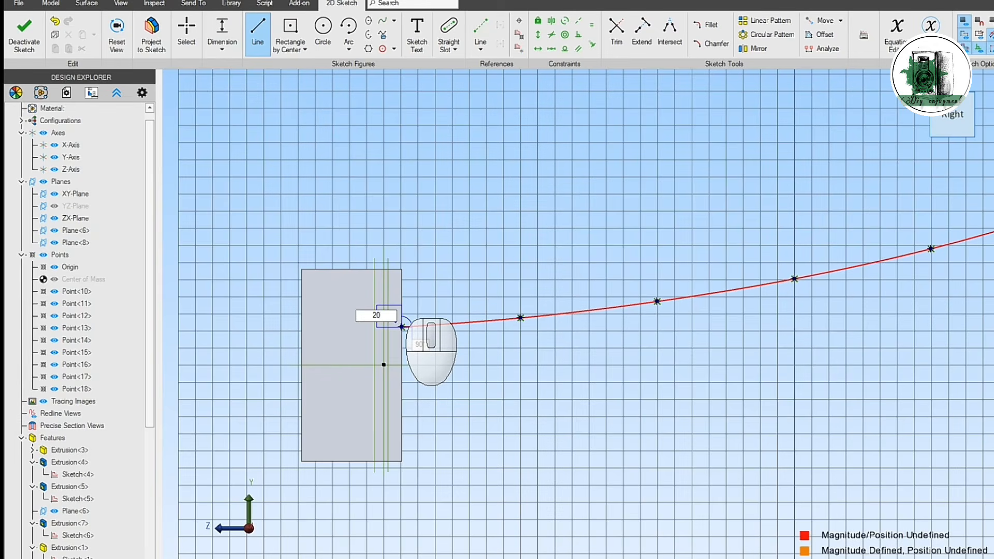
pyautogui.press('Escape')
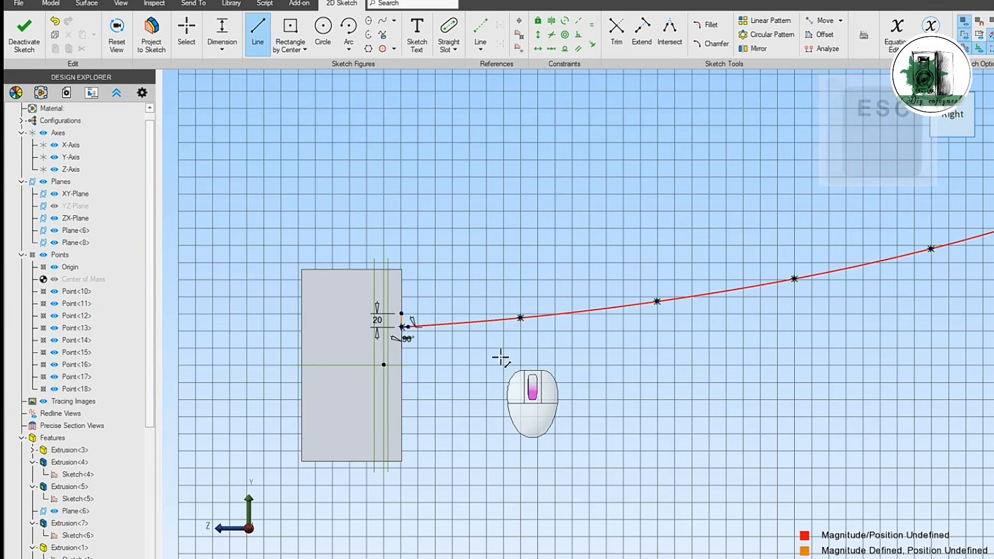
# Step: Draw a 15 mm vertical reference line upward from the fifth point on the horn curve
pyautogui.scroll(-1, 502, 358)
pyautogui.moveTo(572, 378); pyautogui.dragTo(520, 379, button='middle')
pyautogui.moveTo(520, 380); pyautogui.dragTo(509, 380, button='middle')
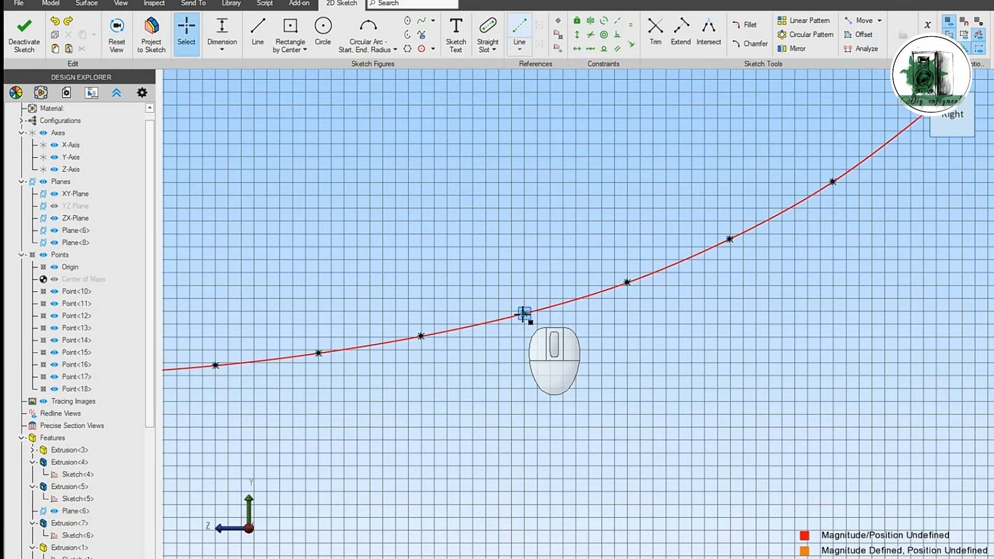
pyautogui.click(524, 277)
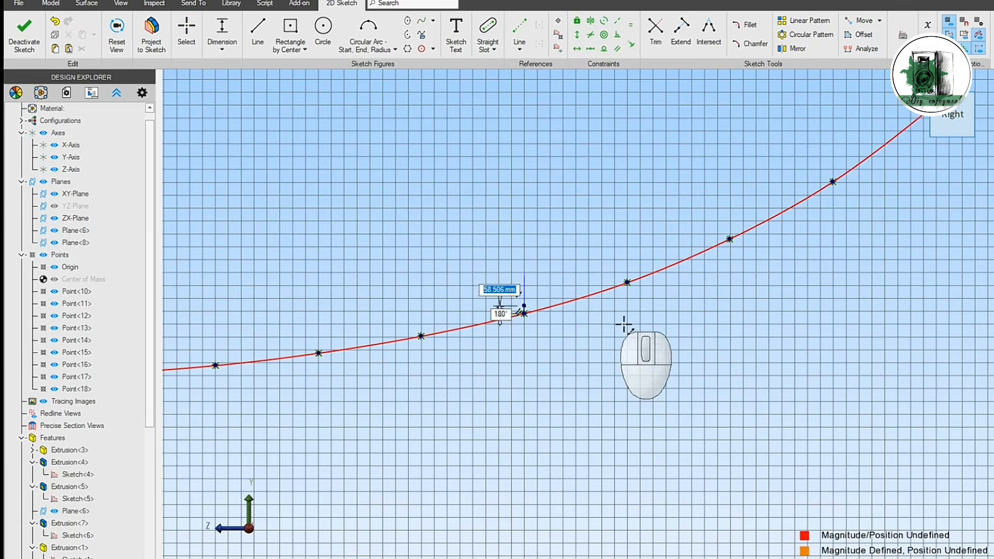
pyautogui.press('Escape')
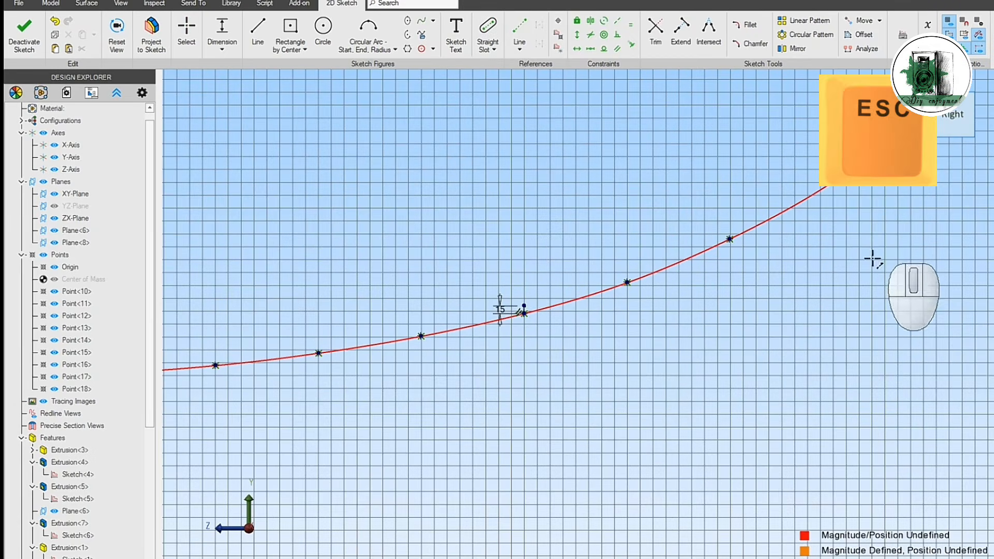
# Step: Draw an 8 mm vertical reference line upward from the last point of the horn curve at the mouth
pyautogui.moveTo(872, 260); pyautogui.dragTo(775, 337, button='middle')
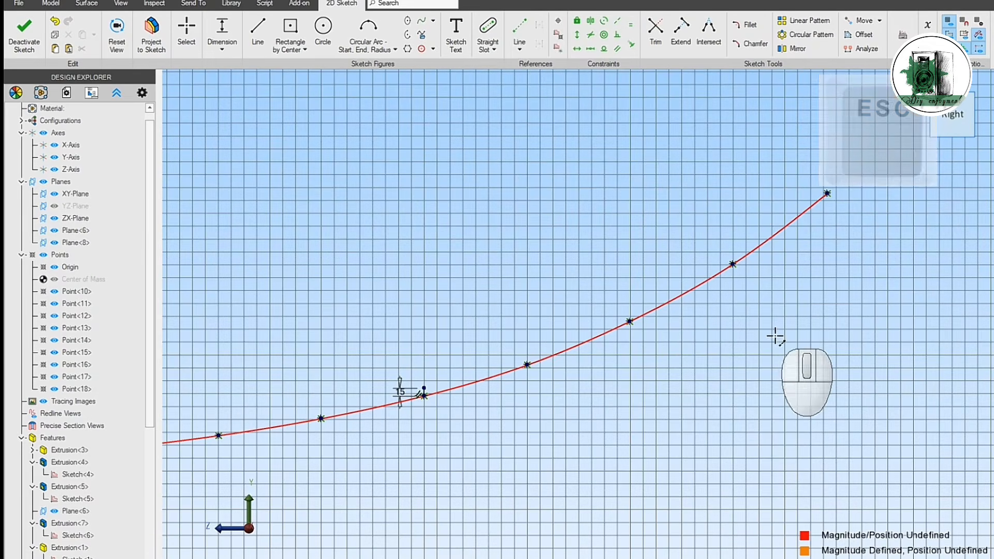
pyautogui.click(522, 35)
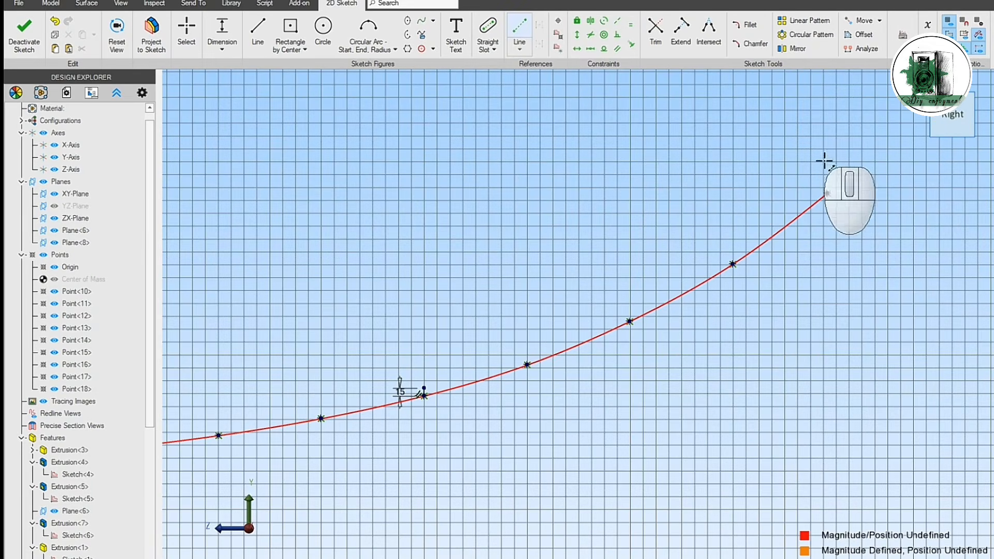
pyautogui.click(828, 194)
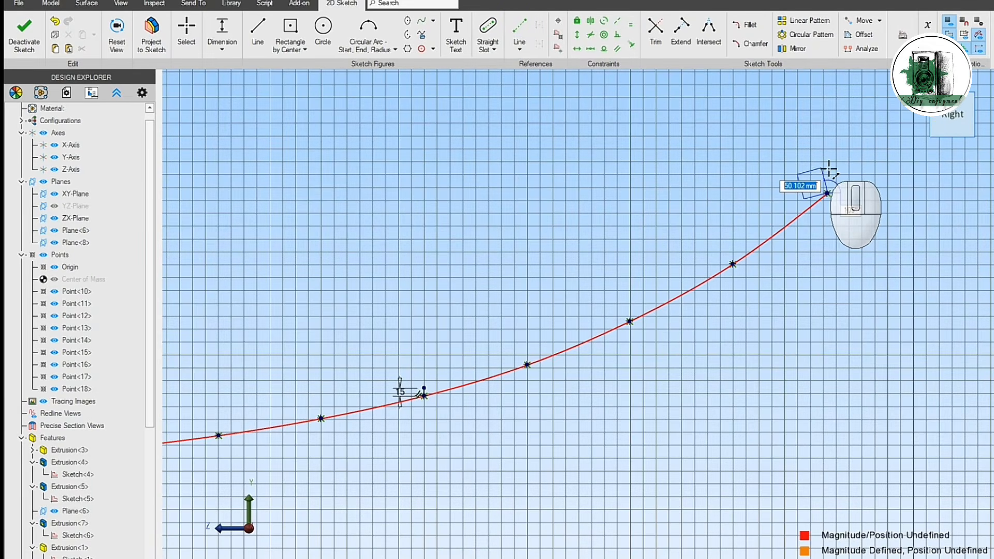
pyautogui.scroll(3, 829, 169)
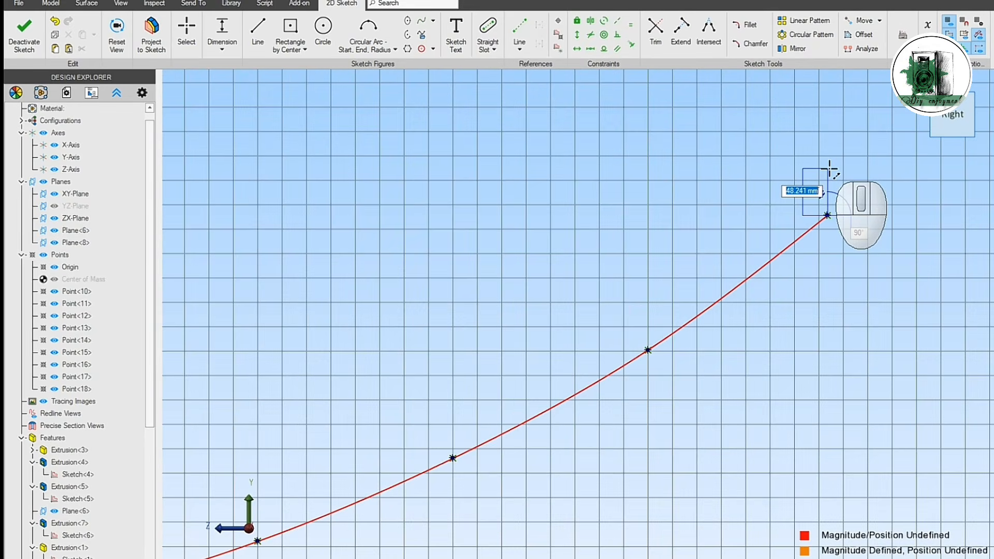
pyautogui.press('Escape')
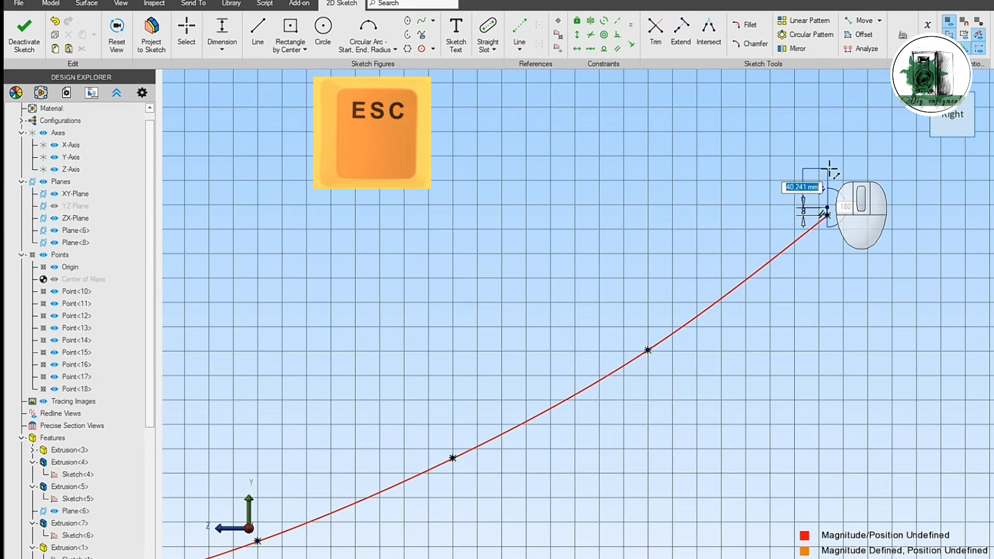
pyautogui.scroll(-2, 725, 220)
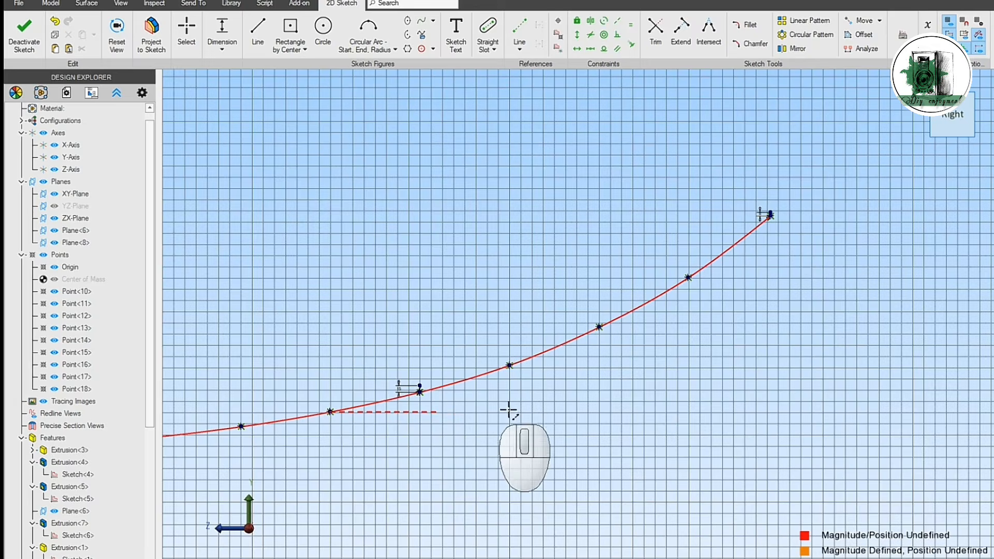
pyautogui.moveTo(509, 411)
pyautogui.mouseDown(button='middle')
pyautogui.moveTo(595, 393)
pyautogui.moveTo(644, 402)
pyautogui.mouseUp(button='middle')
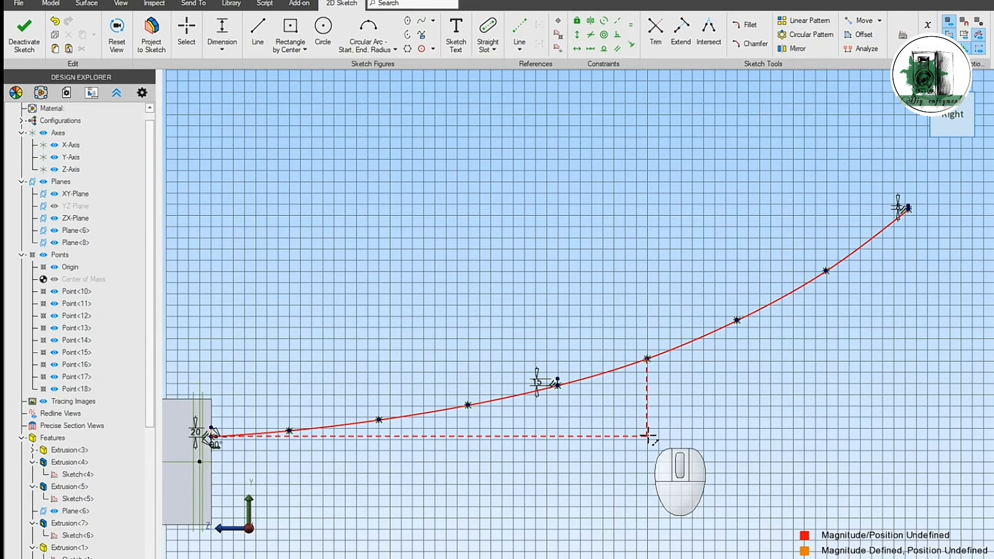
pyautogui.press('Escape')
# Step: Draw a start-end-radius arc above the horn curve, from the upper end of the 20 mm line to that of the 15 mm line
pyautogui.scroll(3, 232, 413)
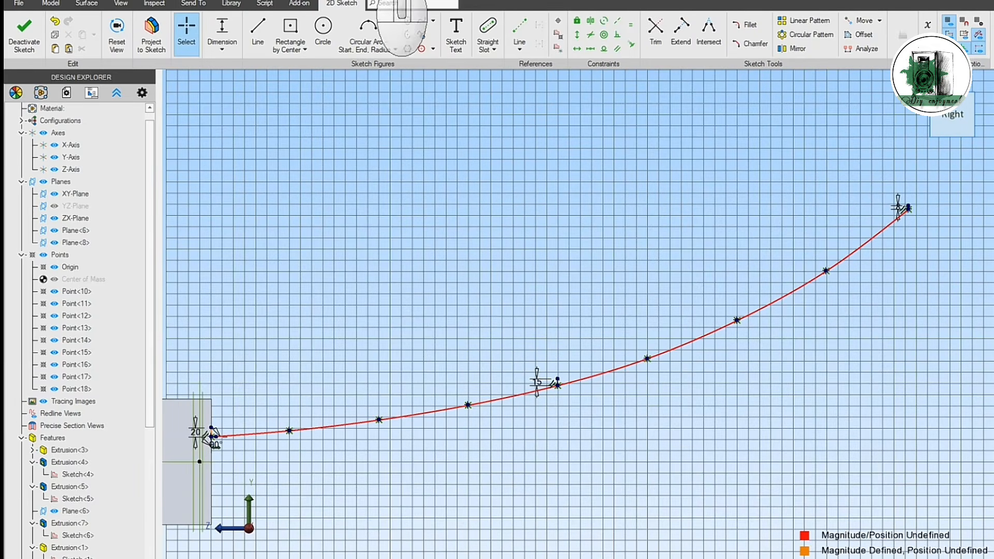
pyautogui.click(387, 37)
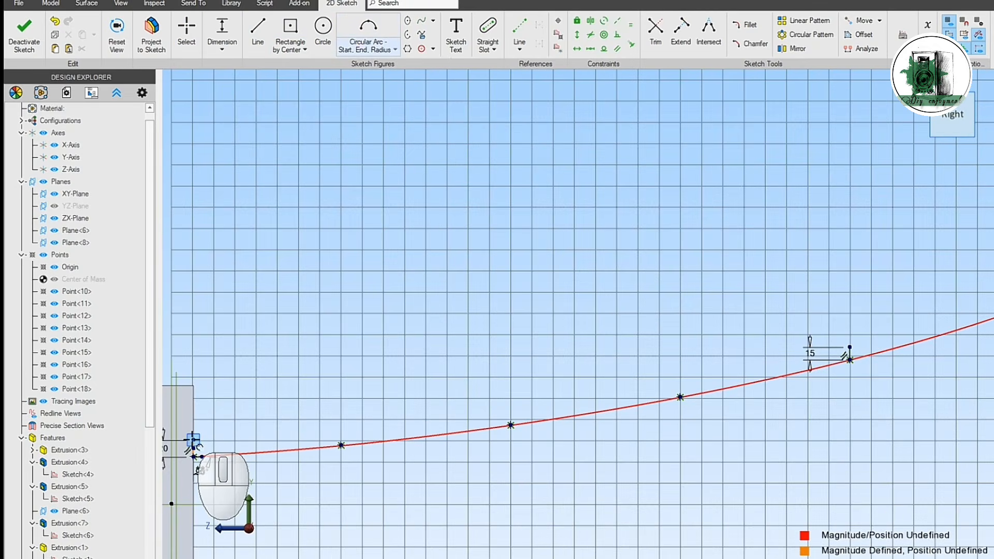
pyautogui.click(193, 441)
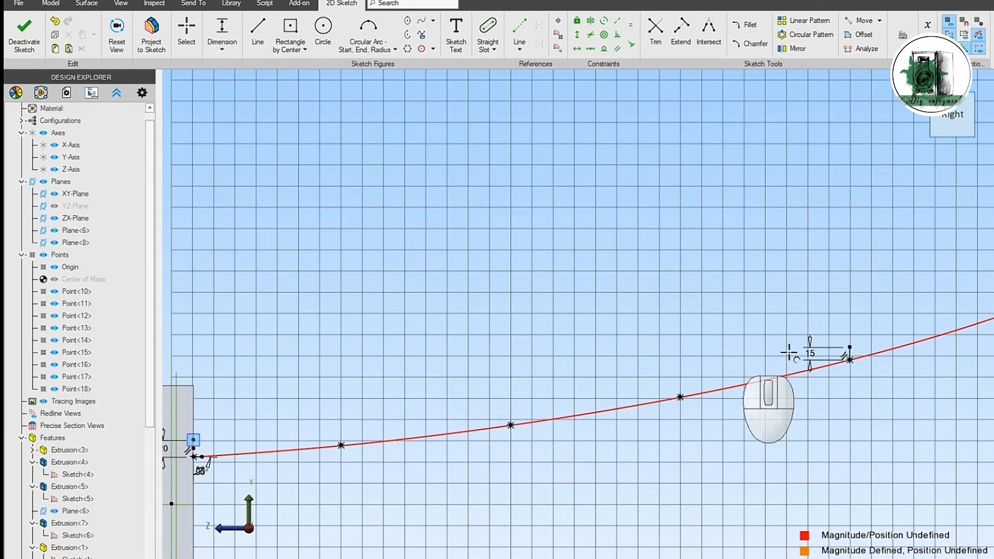
pyautogui.click(850, 347)
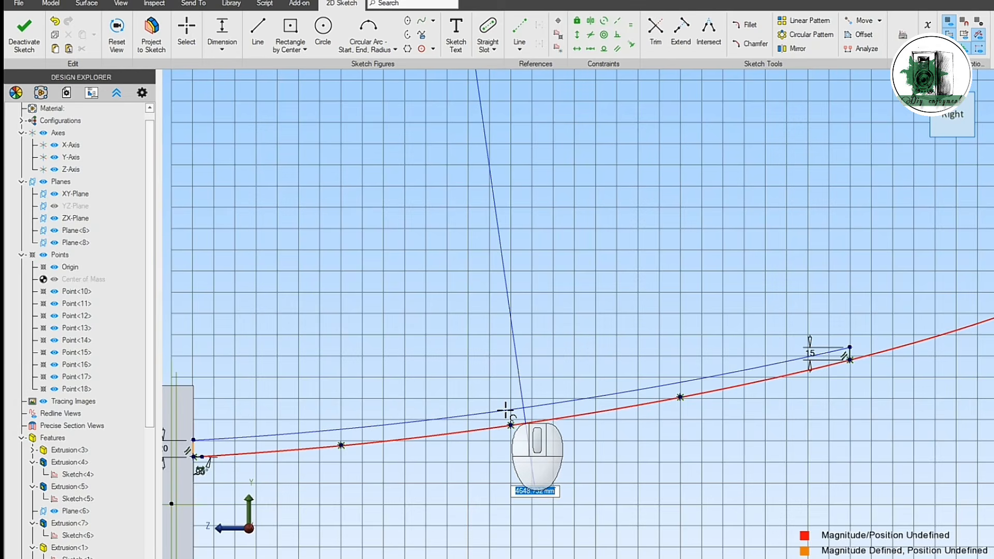
pyautogui.click(780, 441)
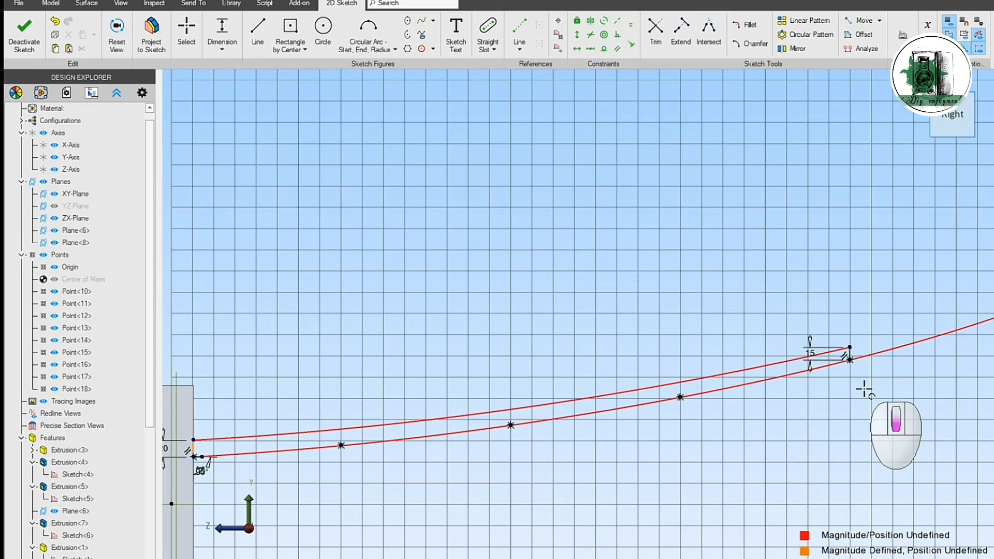
# Step: Draw a start-end-radius arc above the horn curve, from the upper end of the 15 mm line to that of the 8 mm line
pyautogui.scroll(-2, 864, 390)
pyautogui.moveTo(879, 417)
pyautogui.mouseDown(button='middle')
pyautogui.moveTo(603, 415)
pyautogui.moveTo(506, 435)
pyautogui.moveTo(518, 457)
pyautogui.mouseUp(button='middle')
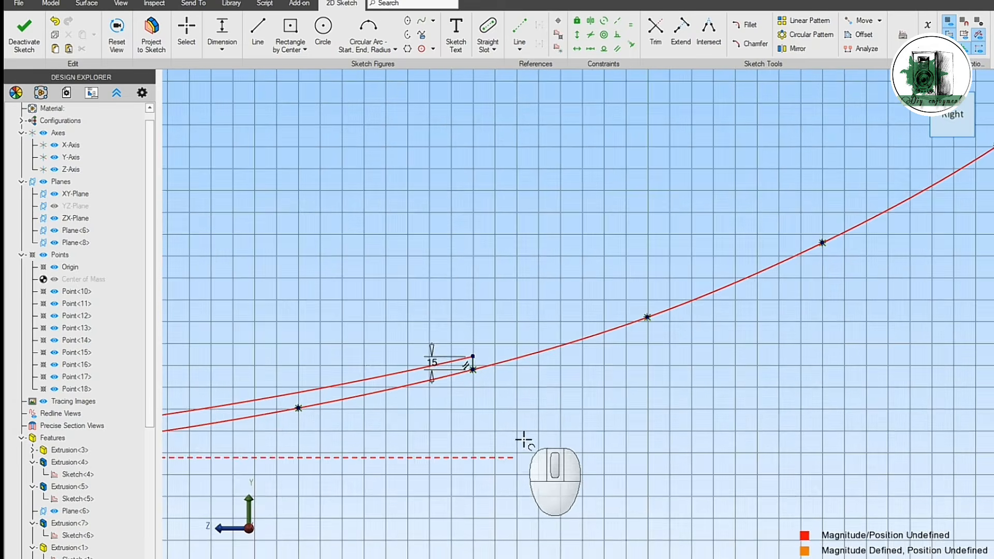
pyautogui.scroll(-2, 517, 432)
pyautogui.scroll(-1, 516, 433)
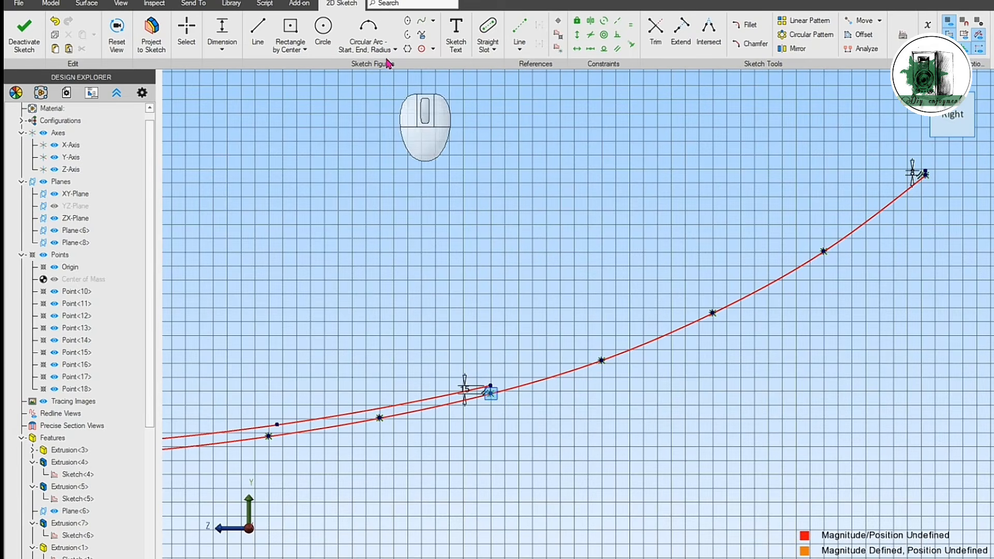
pyautogui.click(364, 34)
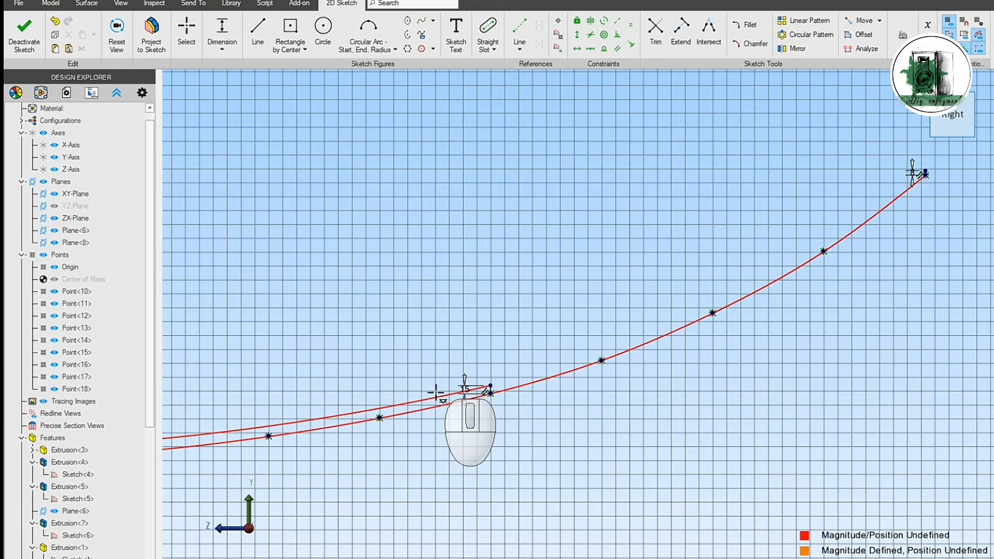
pyautogui.click(490, 386)
pyautogui.click(925, 174)
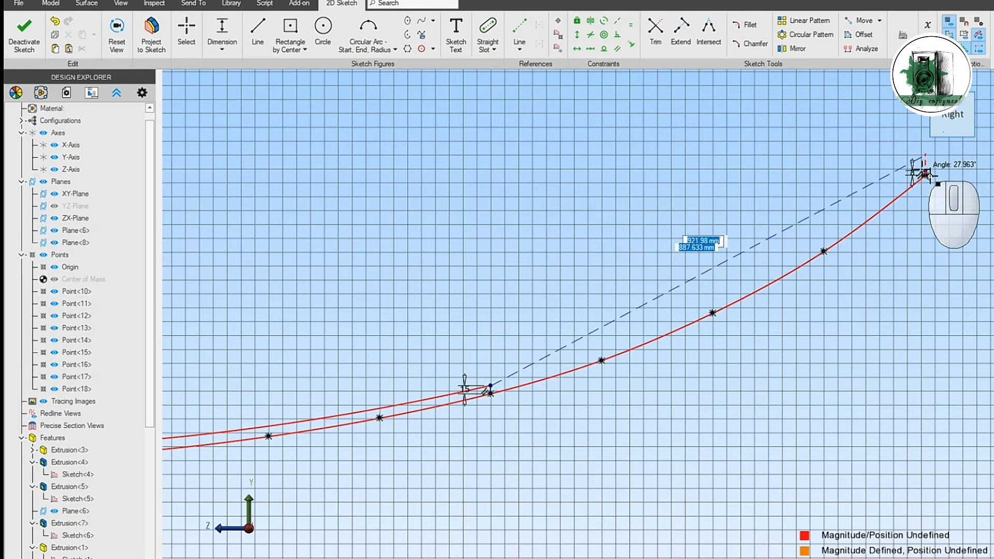
pyautogui.moveTo(846, 248)
pyautogui.mouseDown(button='middle')
pyautogui.moveTo(803, 230)
pyautogui.moveTo(779, 251)
pyautogui.mouseUp(button='middle')
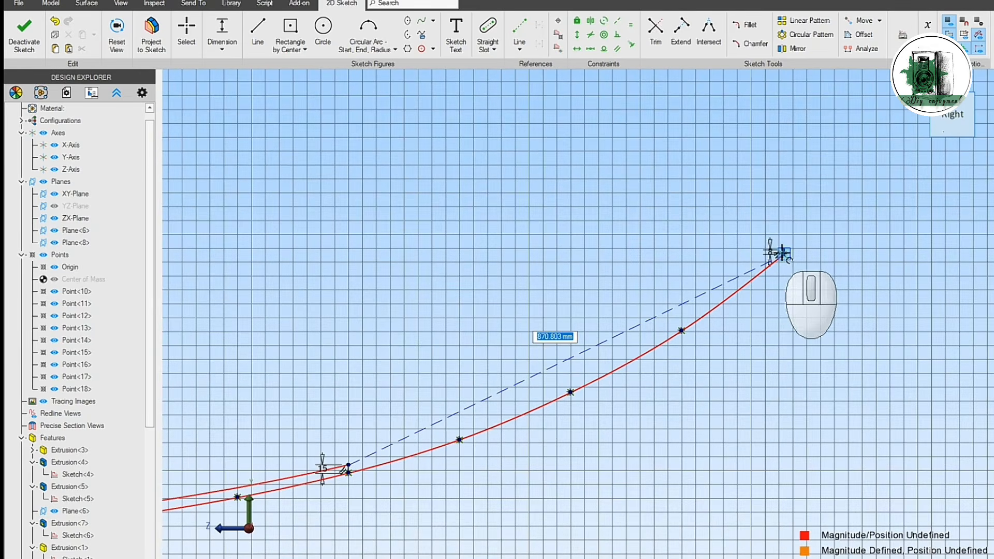
pyautogui.scroll(5, 800, 242)
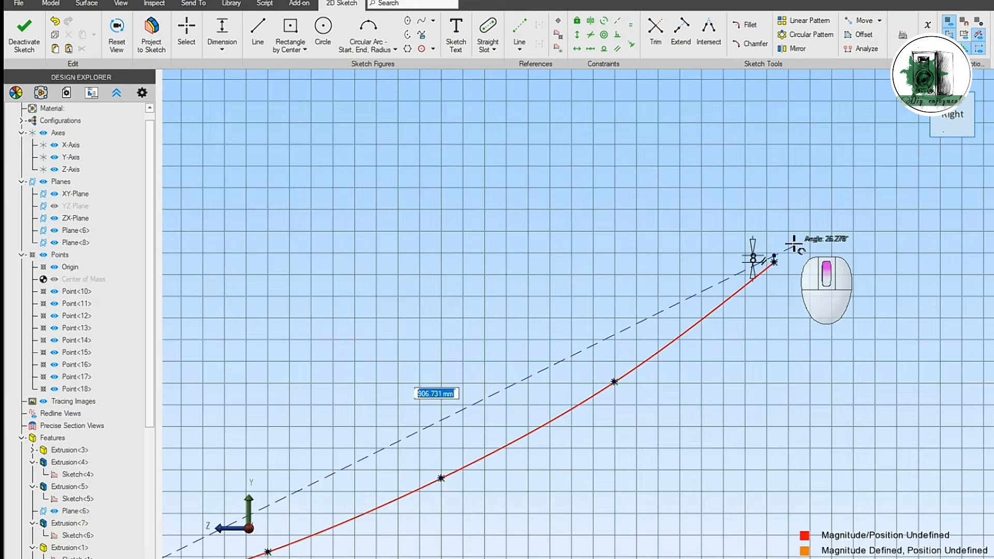
pyautogui.click(760, 267)
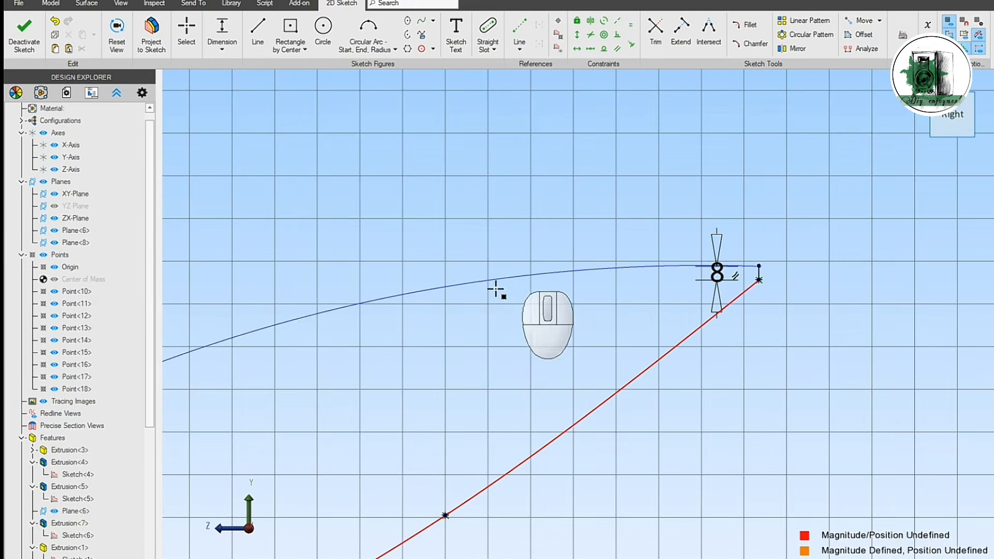
pyautogui.scroll(-1, 536, 273)
pyautogui.scroll(-2, 536, 273)
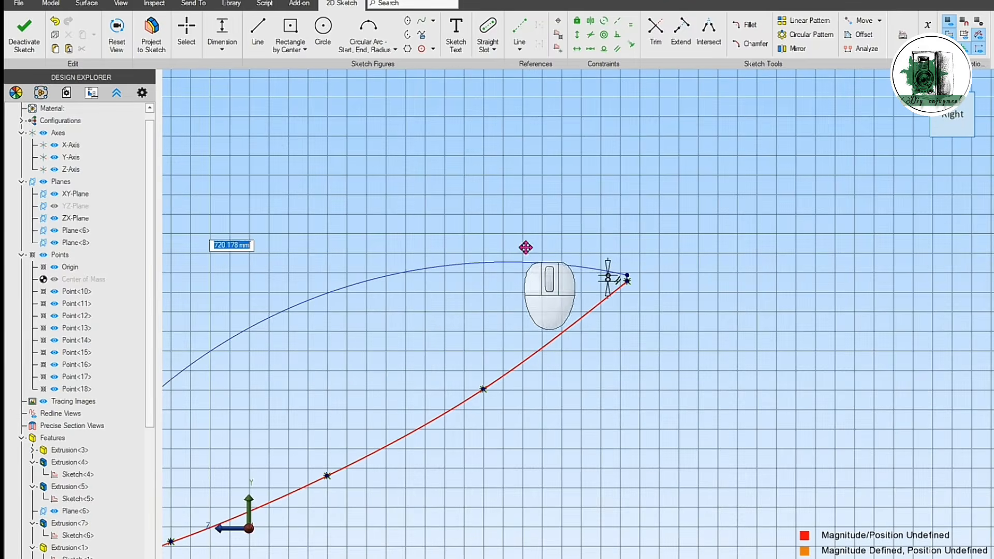
pyautogui.moveTo(526, 246); pyautogui.dragTo(751, 204, button='middle')
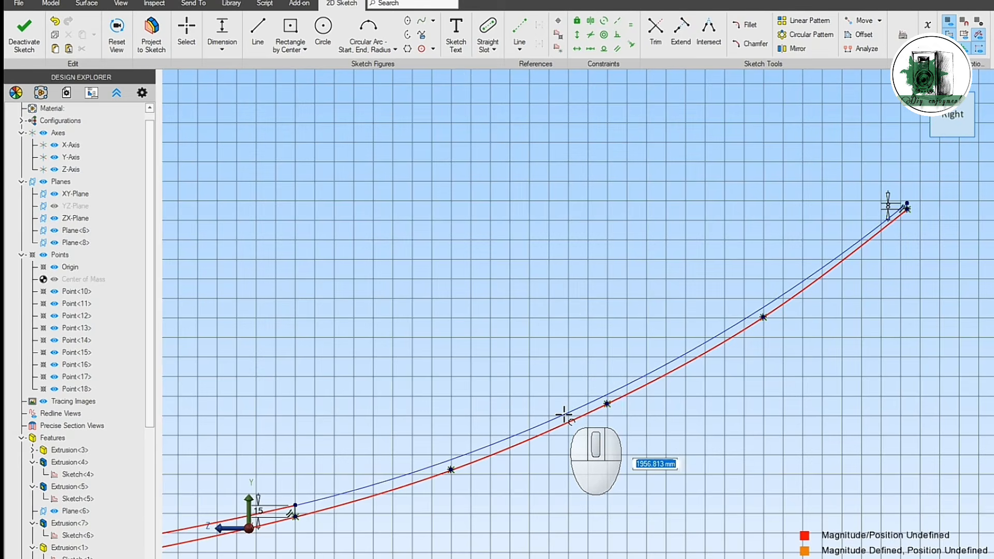
pyautogui.click(581, 404)
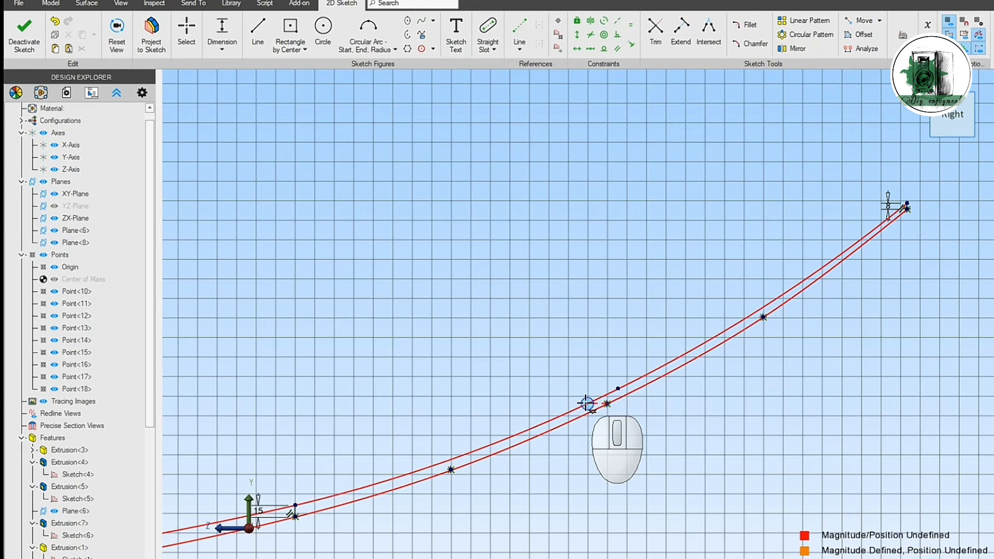
pyautogui.press('Escape')
# Step: Deactivate the horn sketch and use the sketch analysis to locate the open loop at the horn mouth
pyautogui.scroll(-5, 598, 281)
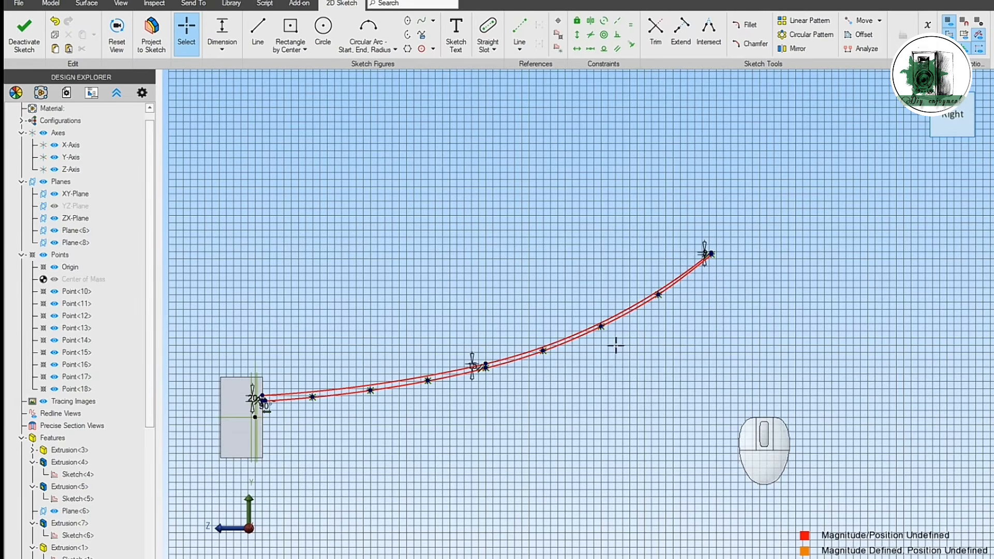
pyautogui.click(25, 32)
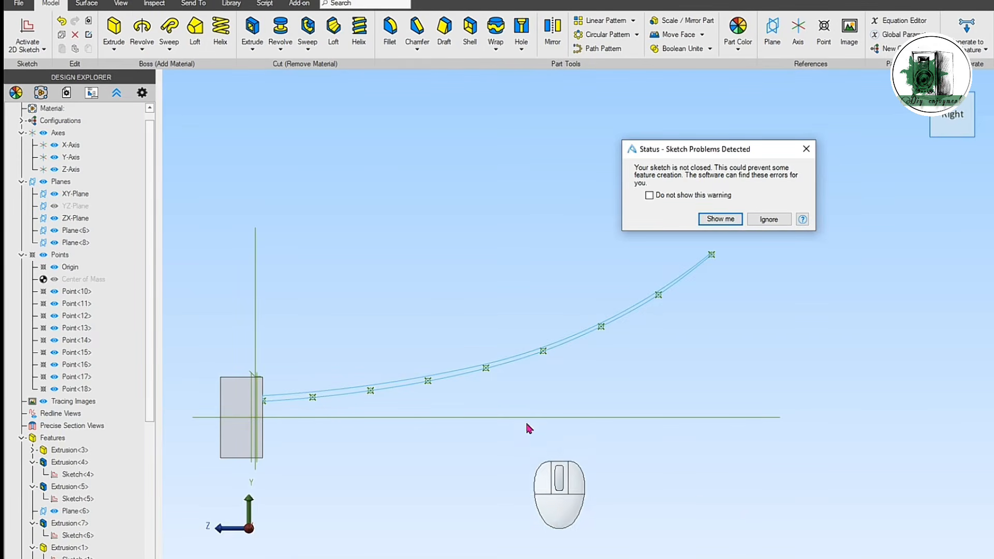
pyautogui.click(726, 219)
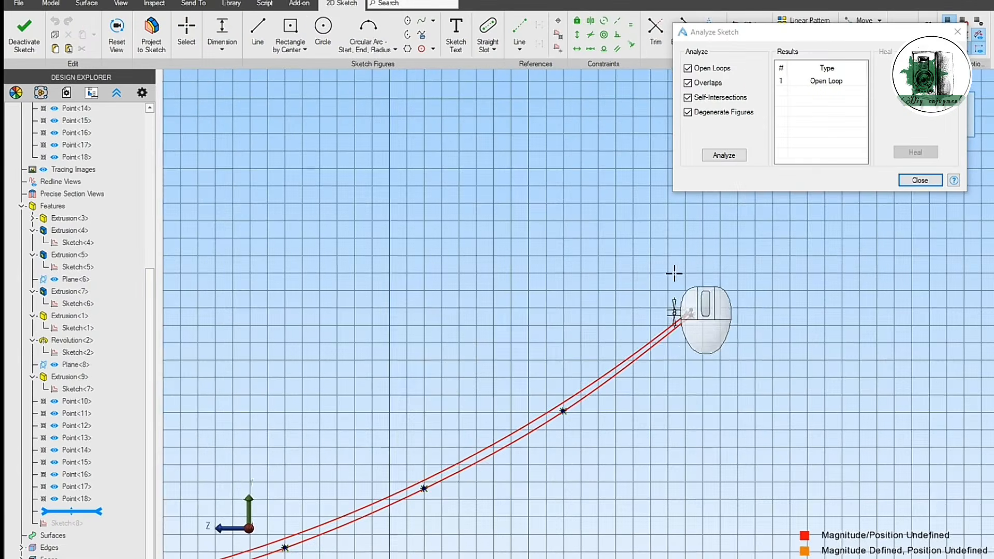
pyautogui.scroll(3, 701, 293)
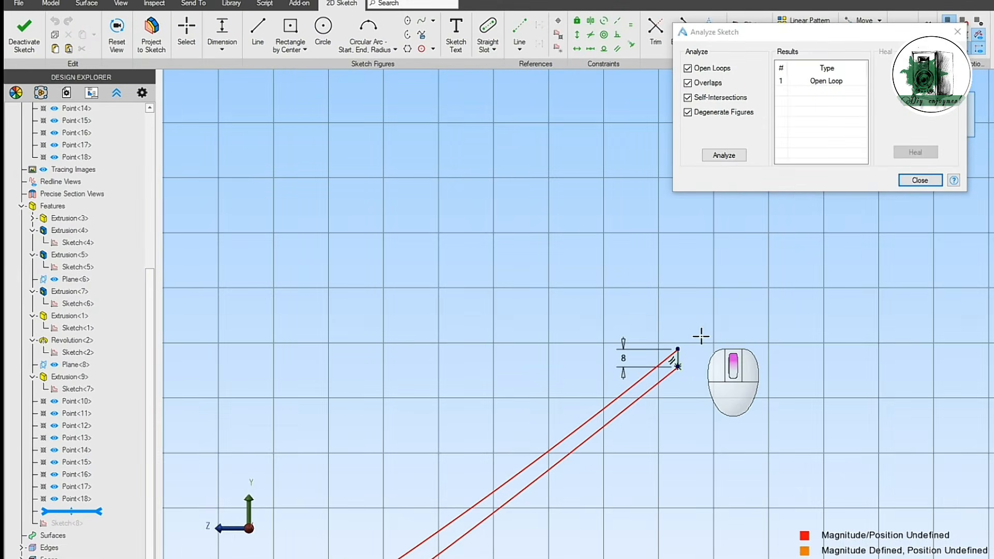
pyautogui.scroll(2, 701, 337)
pyautogui.scroll(1, 702, 337)
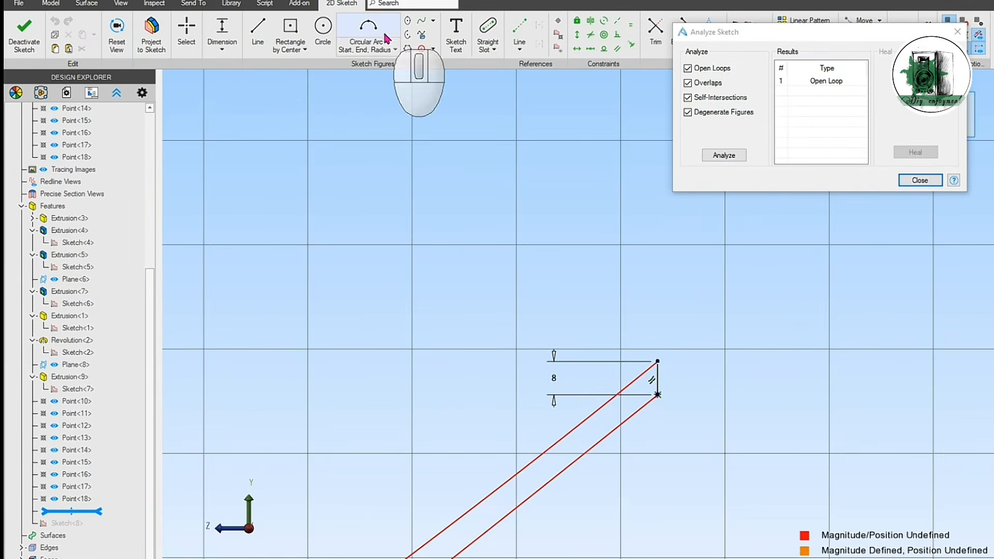
# Step: Close the wall profile with a line over the 8 mm reference line at the horn mouth and exit the sketch
pyautogui.click(258, 30)
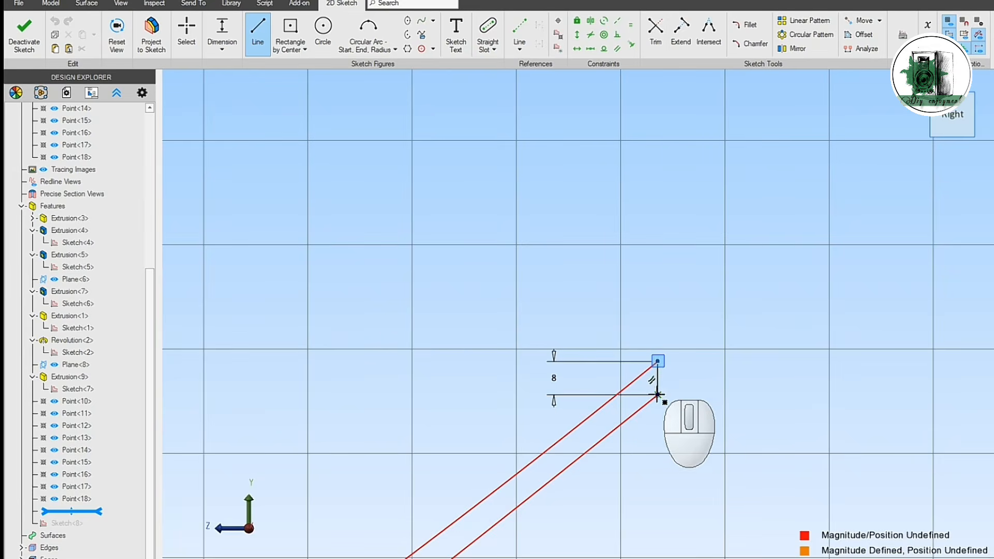
pyautogui.press('Return')
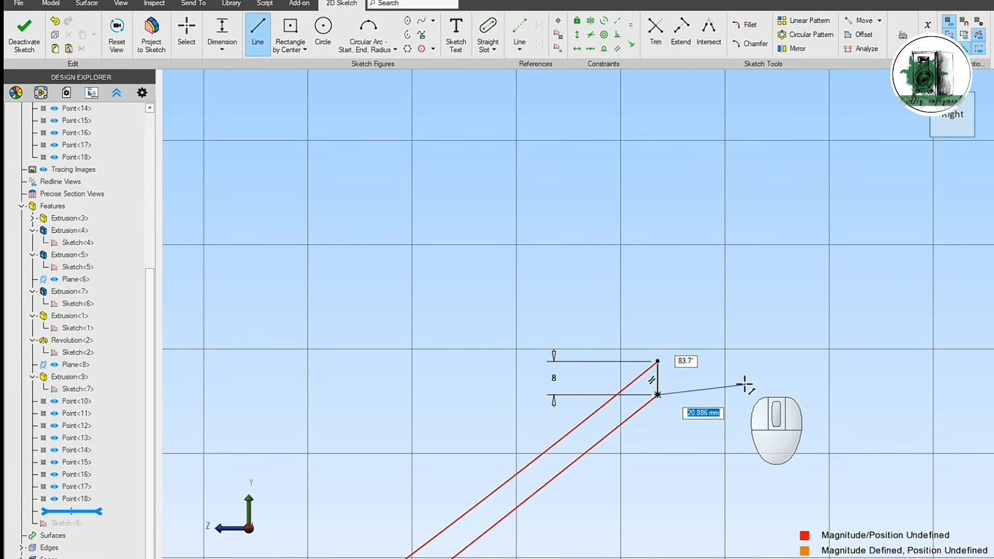
pyautogui.press('Escape')
pyautogui.scroll(-3, 745, 383)
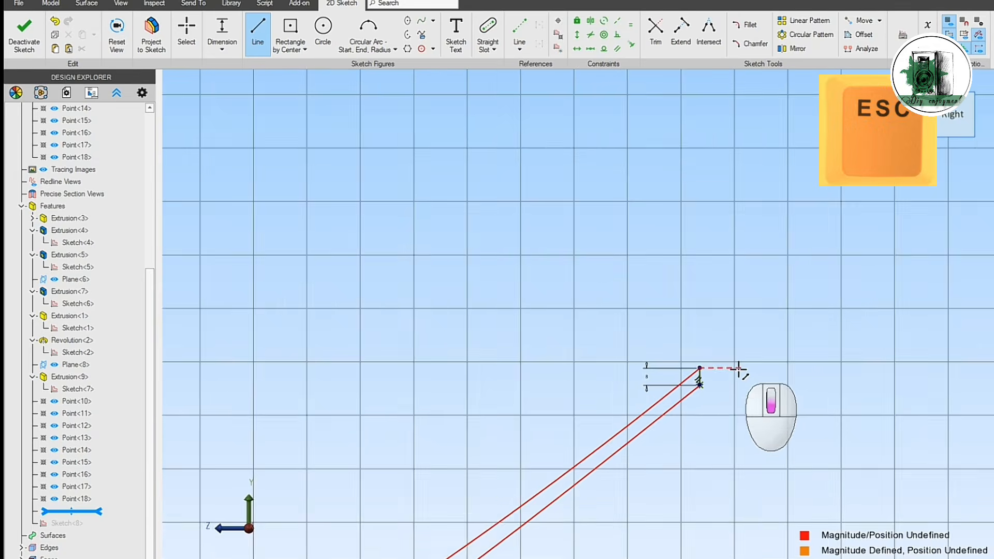
pyautogui.scroll(-2, 735, 372)
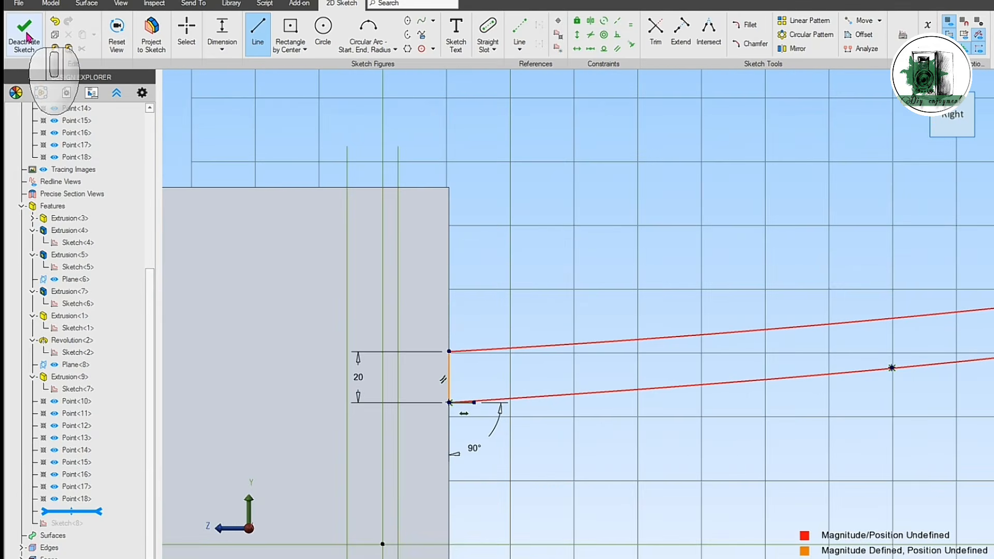
pyautogui.click(26, 38)
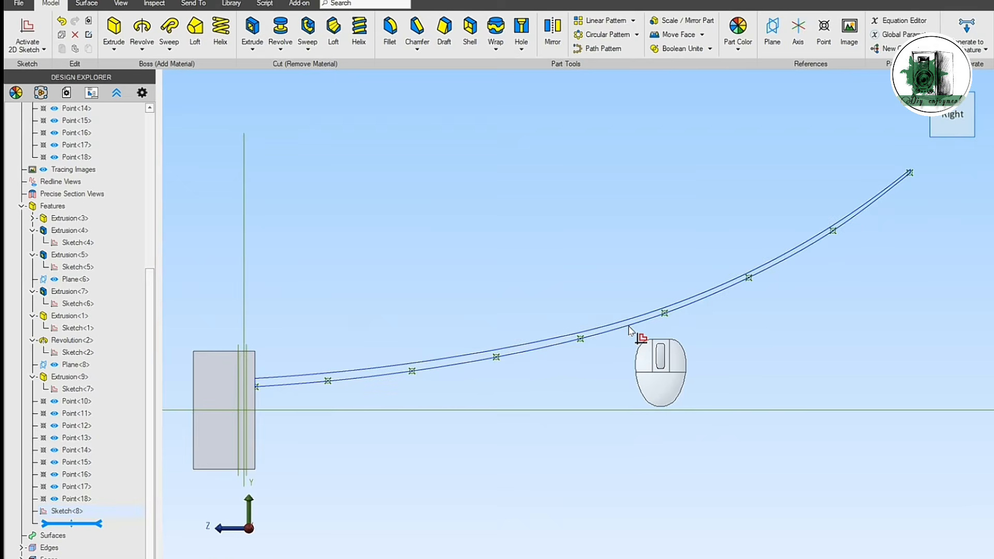
# Step: Revolve the horn wall sketch 360° about the Z-axis as a boss
pyautogui.click(629, 330)
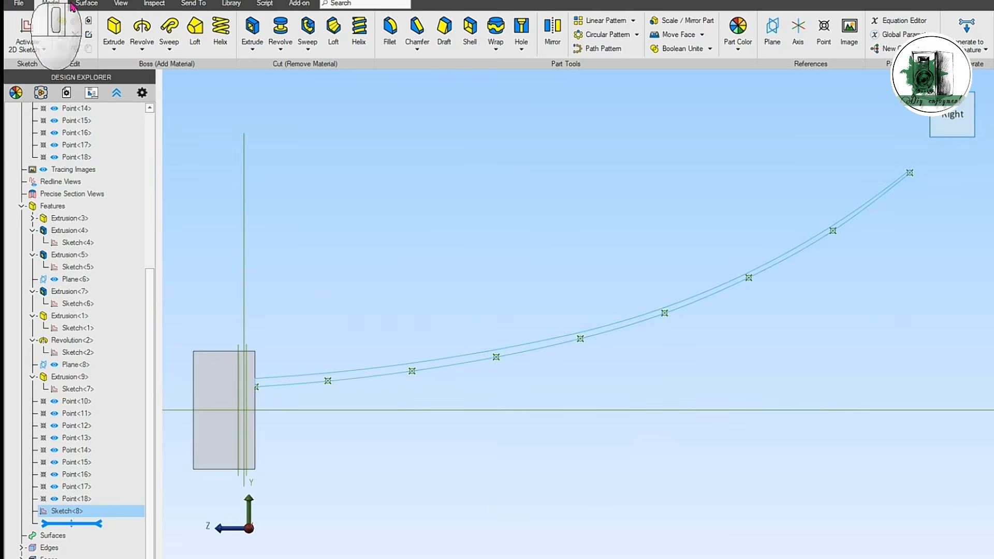
pyautogui.click(142, 26)
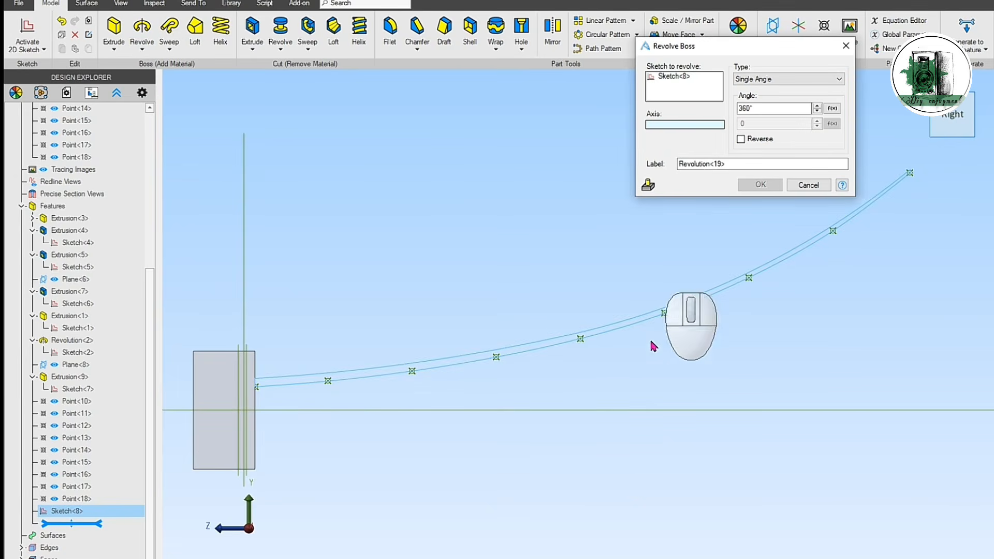
pyautogui.click(602, 410)
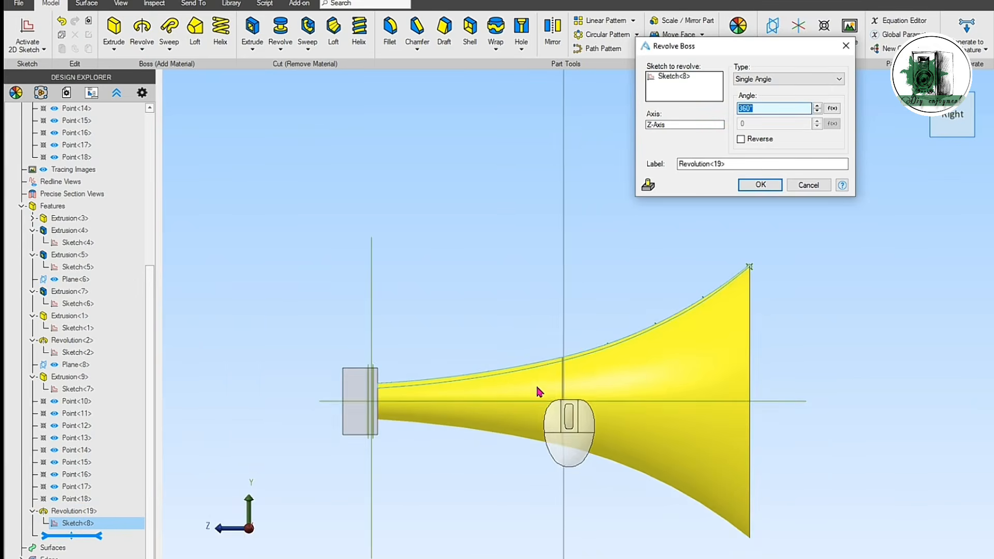
pyautogui.moveTo(555, 431); pyautogui.dragTo(535, 422, button='middle')
pyautogui.click(770, 185)
# Step: Apply a white face color to the horn's two outer sections and its inner surface
pyautogui.moveTo(893, 241)
pyautogui.mouseDown(button='middle')
pyautogui.moveTo(919, 277)
pyautogui.moveTo(888, 271)
pyautogui.moveTo(947, 274)
pyautogui.moveTo(928, 266)
pyautogui.moveTo(958, 353)
pyautogui.mouseUp(button='middle')
pyautogui.moveTo(943, 417); pyautogui.dragTo(781, 381, button='middle')
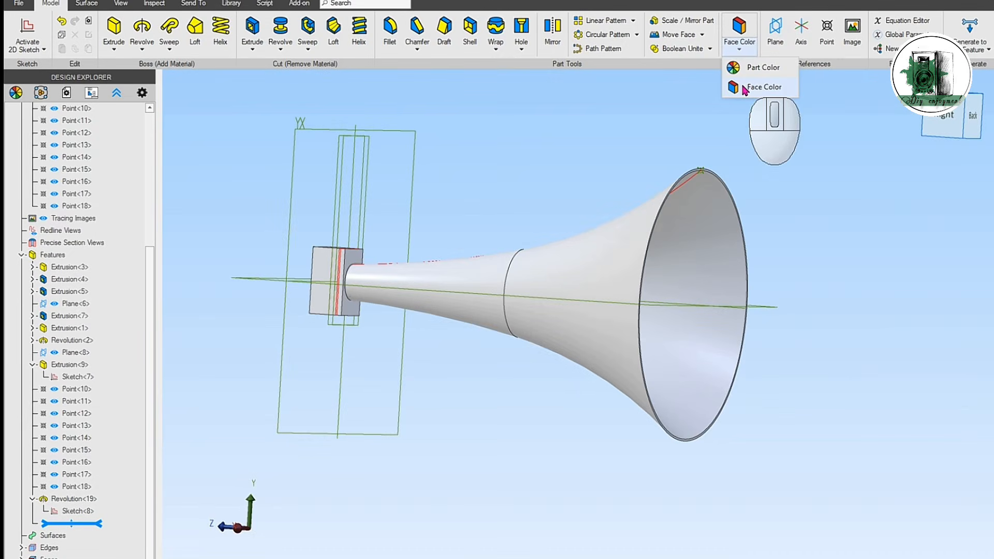
pyautogui.click(744, 88)
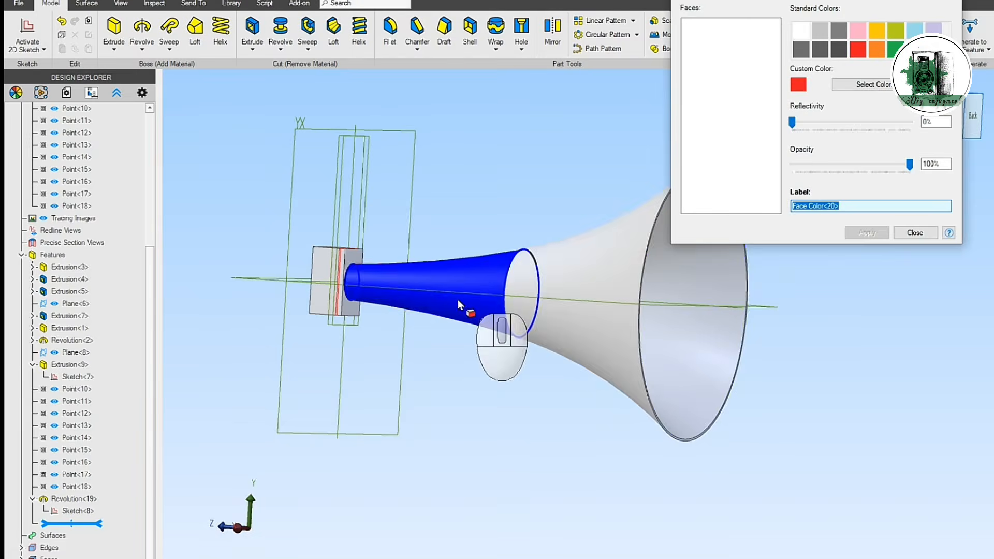
pyautogui.click(457, 299)
pyautogui.click(575, 305)
pyautogui.click(675, 311)
pyautogui.moveTo(518, 447)
pyautogui.mouseDown(button='middle')
pyautogui.moveTo(500, 448)
pyautogui.moveTo(565, 469)
pyautogui.mouseUp(button='middle')
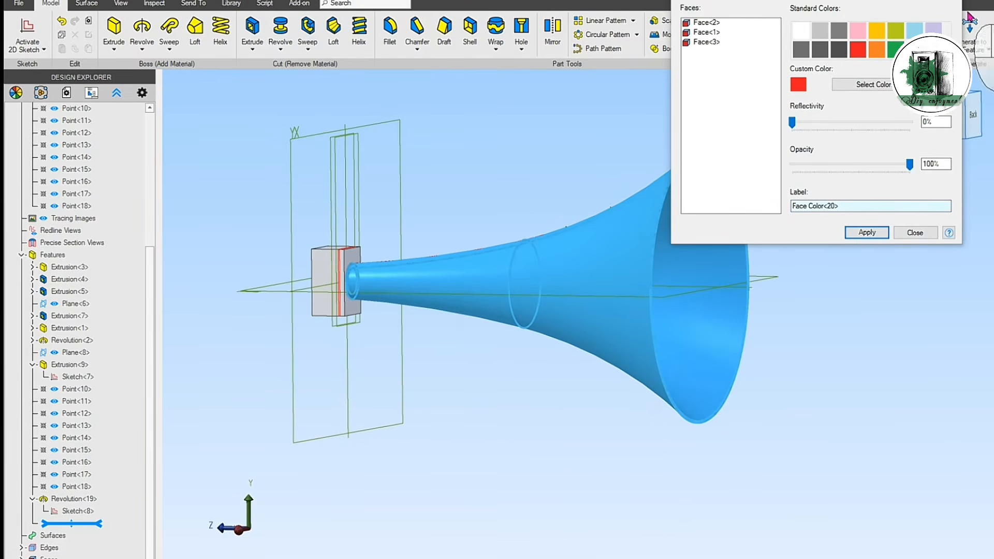
pyautogui.click(801, 32)
pyautogui.click(866, 232)
# Step: Apply a custom brown face color to the outer faces of the speaker box, including its front panel
pyautogui.scroll(5, 362, 331)
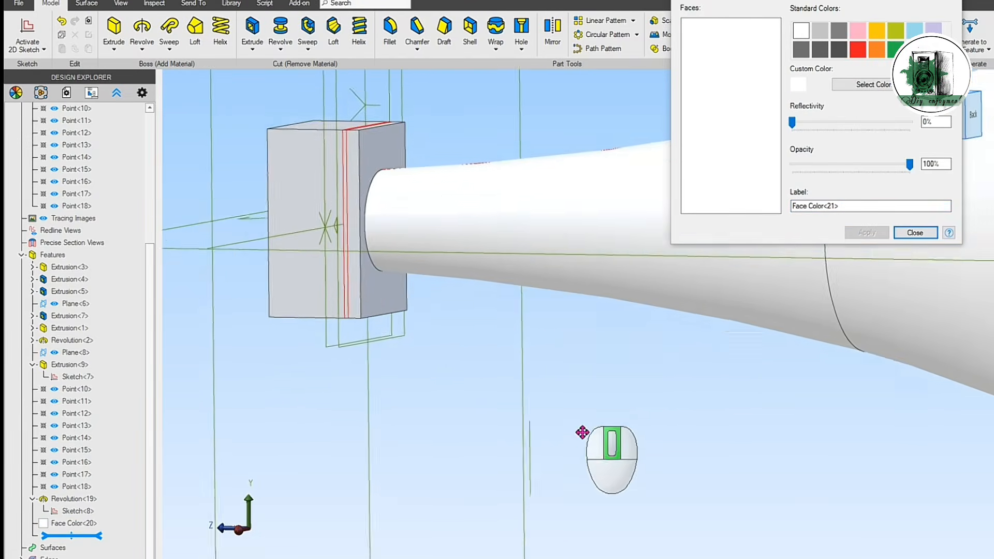
pyautogui.click(346, 262)
pyautogui.click(346, 260)
pyautogui.moveTo(461, 161); pyautogui.dragTo(445, 199, button='middle')
pyautogui.click(394, 217)
pyautogui.moveTo(498, 176); pyautogui.dragTo(466, 223, button='middle')
pyautogui.click(402, 247)
pyautogui.moveTo(508, 197); pyautogui.dragTo(551, 147, button='middle')
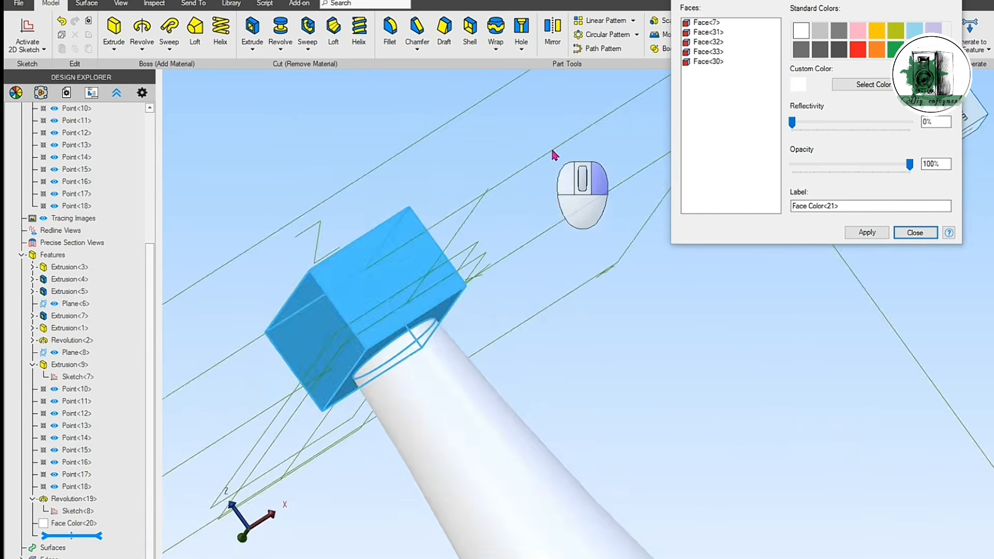
pyautogui.click(357, 290)
pyautogui.moveTo(580, 202); pyautogui.dragTo(824, 122, button='middle')
pyautogui.click(863, 85)
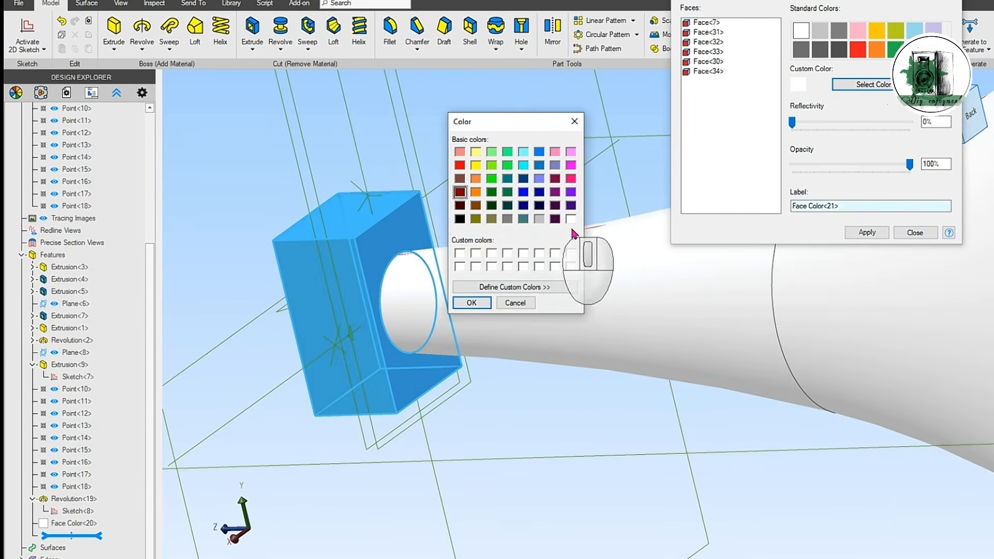
pyautogui.click(460, 178)
pyautogui.click(472, 303)
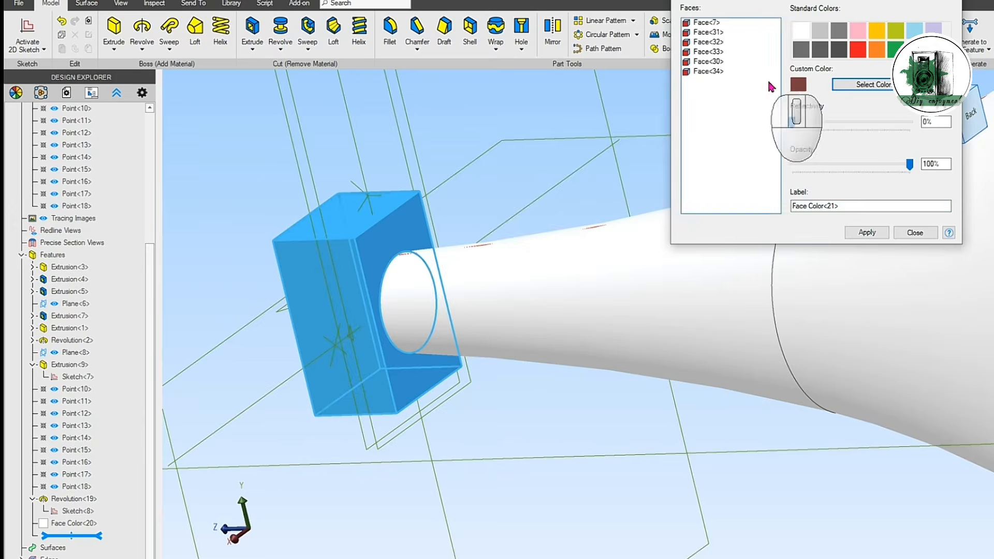
pyautogui.click(867, 233)
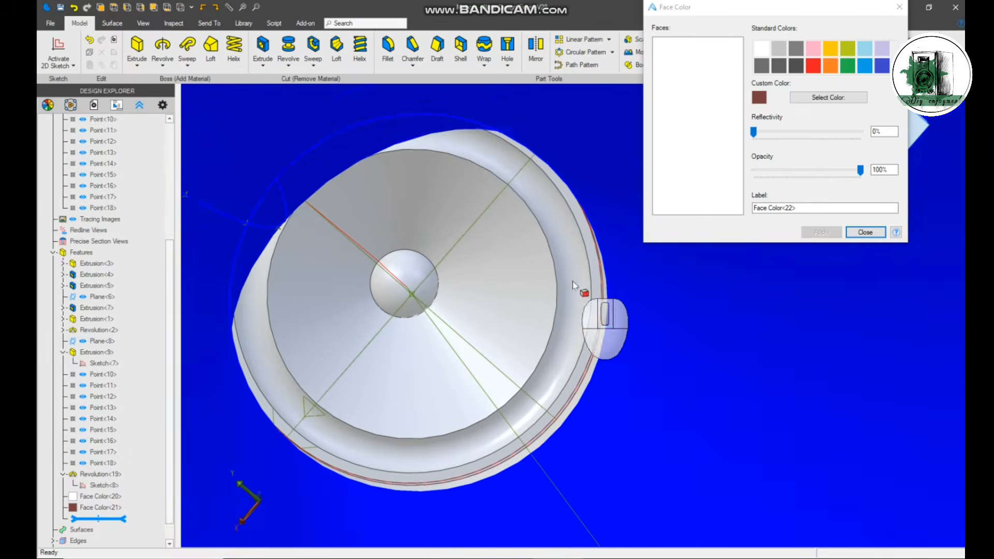
# Step: Apply a dark grey face color to the ring-shaped surround of the speaker driver
pyautogui.click(573, 281)
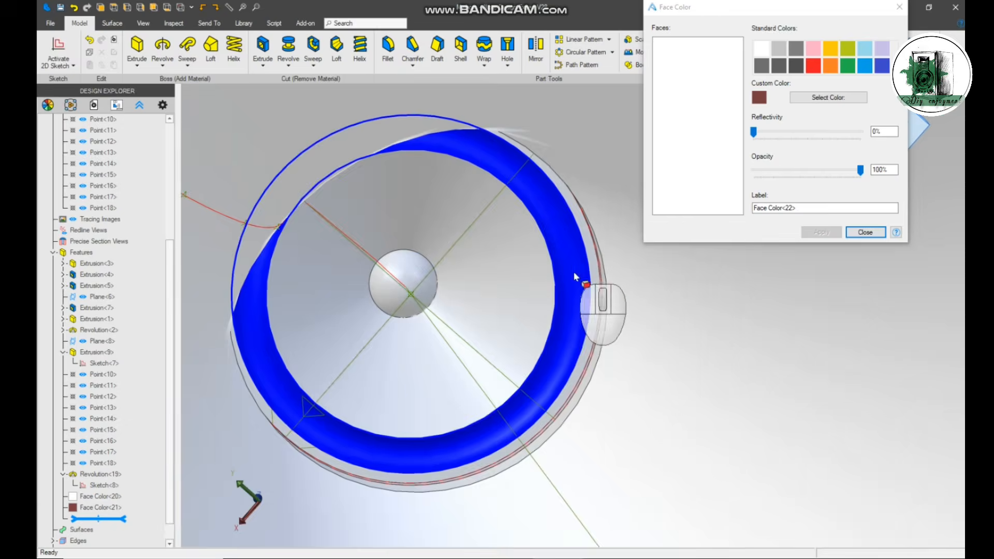
pyautogui.click(882, 66)
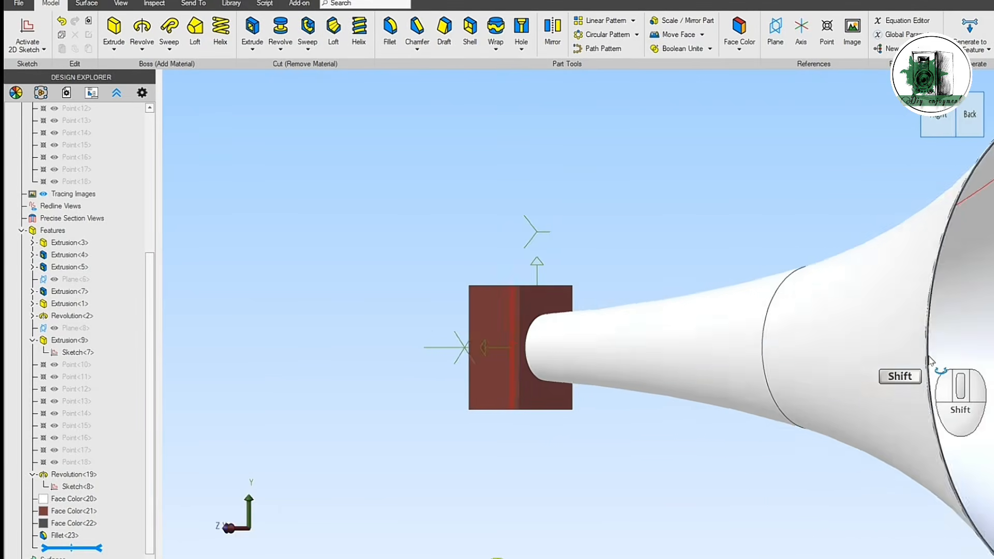